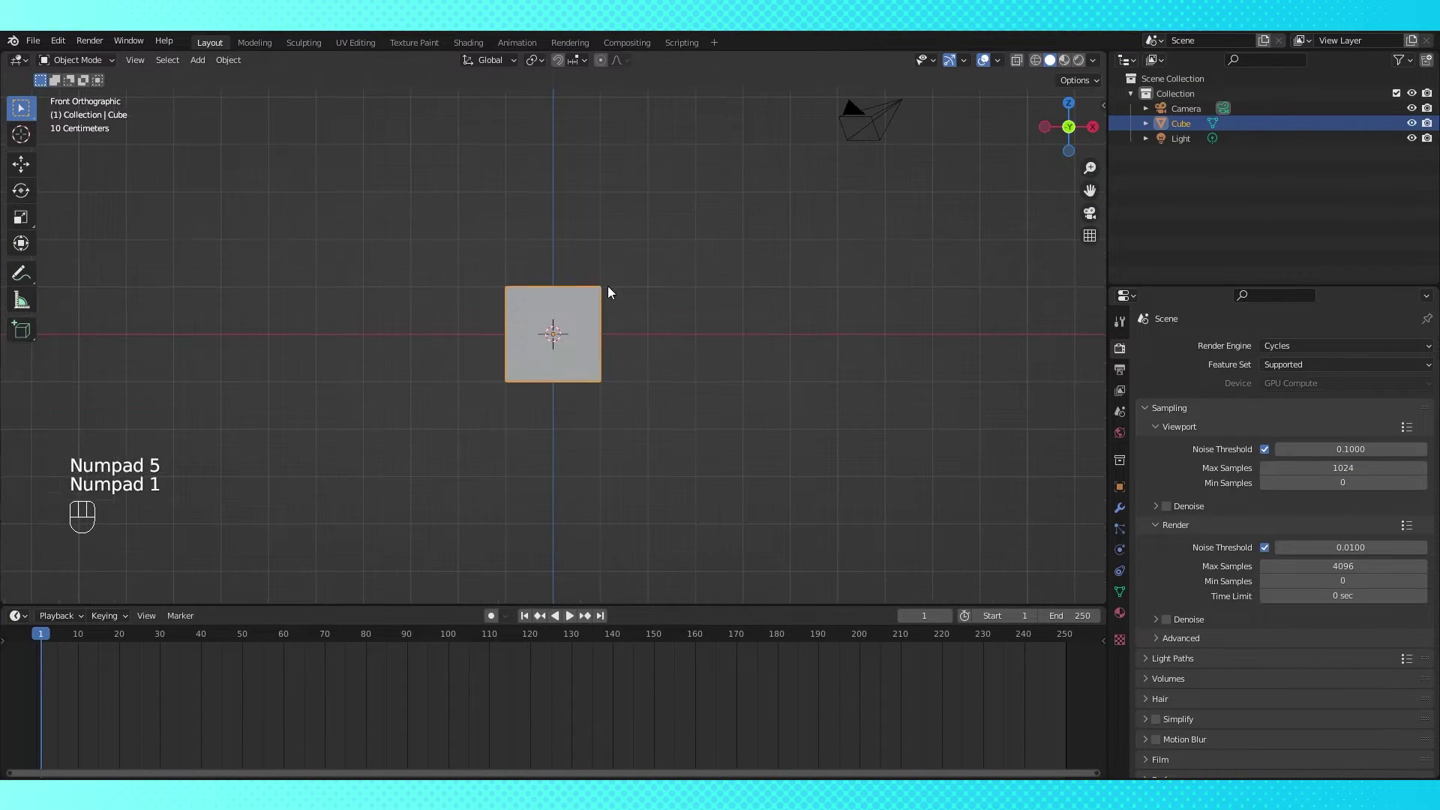
Scale the cube's entire mesh in Edit Mode by 0.1 on all axes except X
key("Tab")
middle_click_drag(610, 292, 638, 293, "shift")
scroll(638, 294, "up", 5)
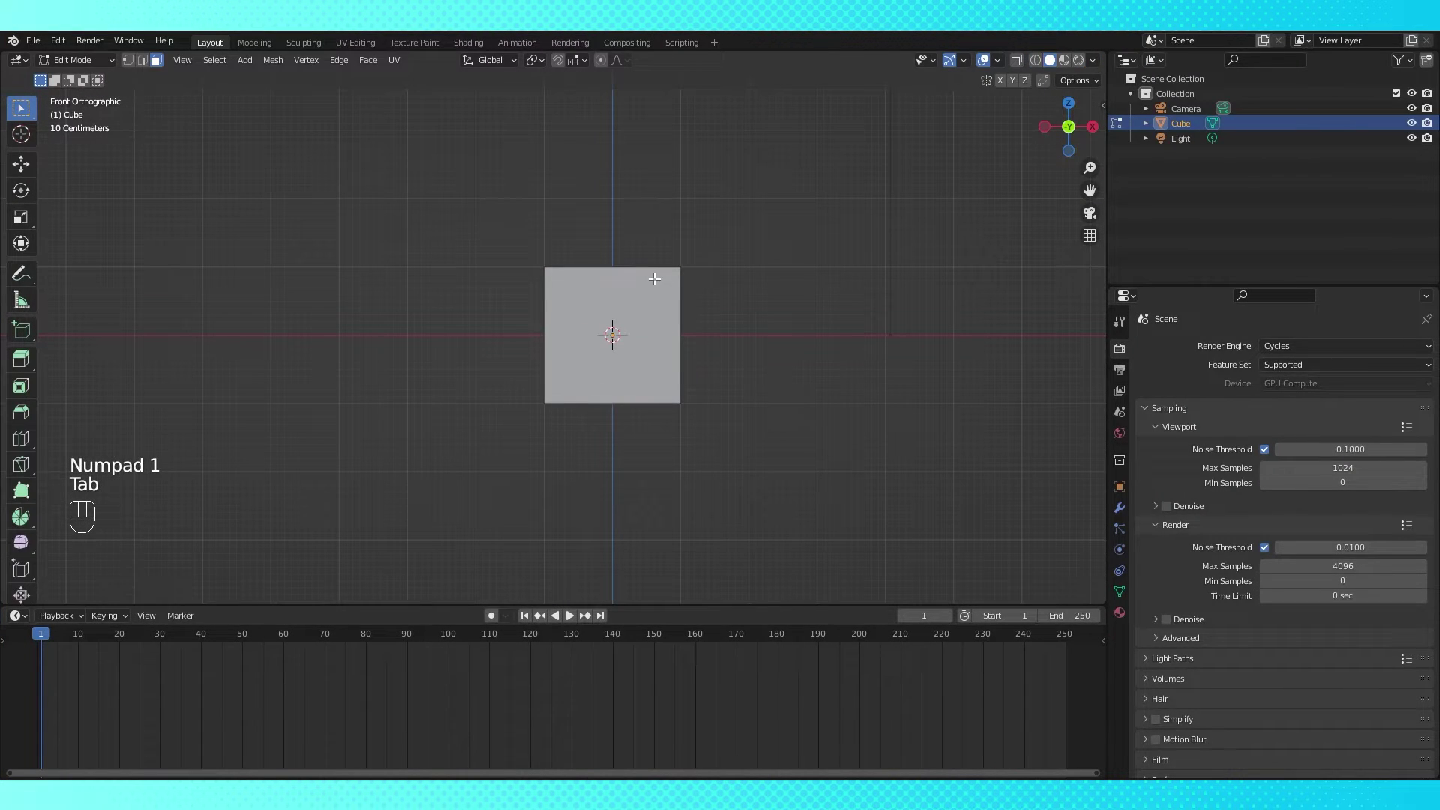
key("a")
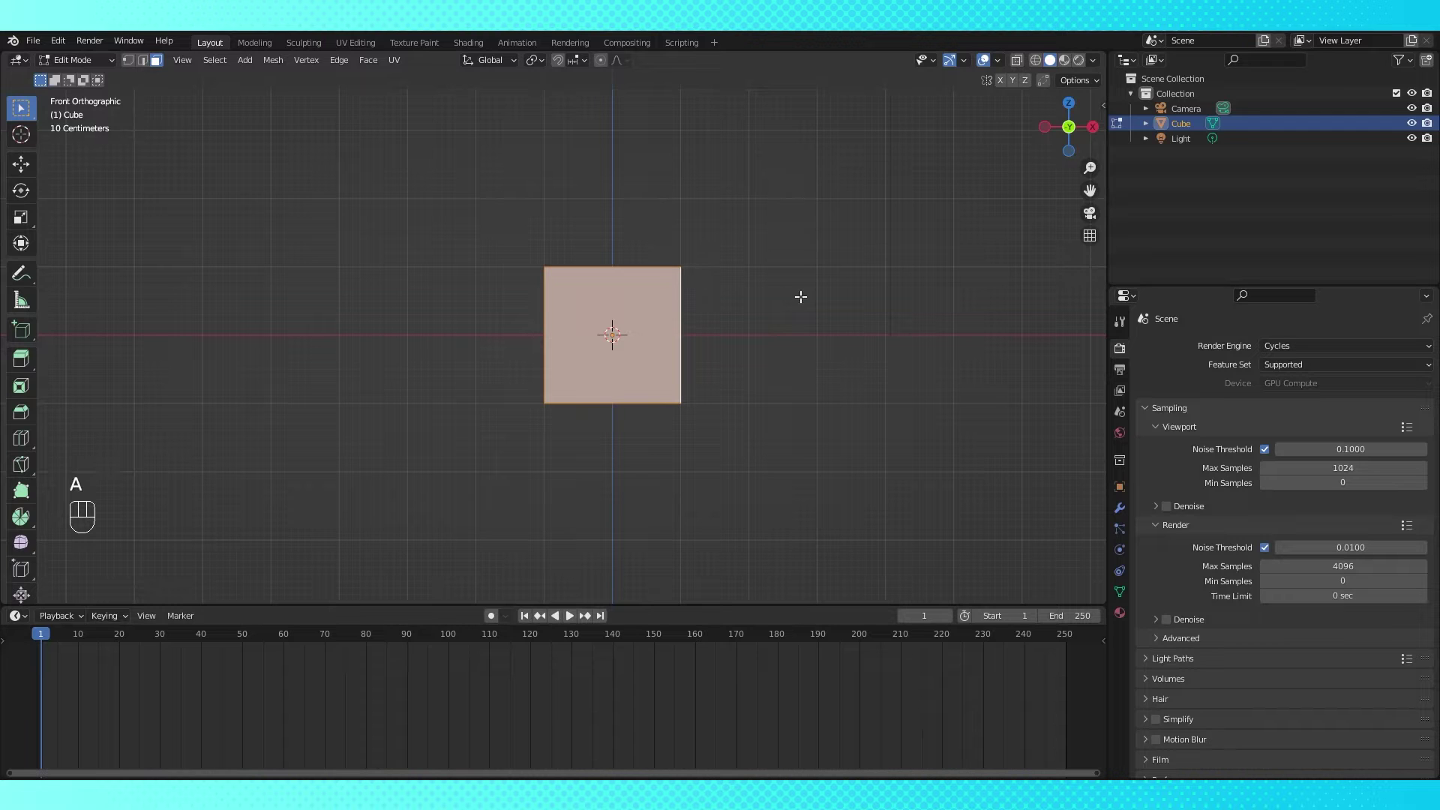
key("s")
key("shift+x")
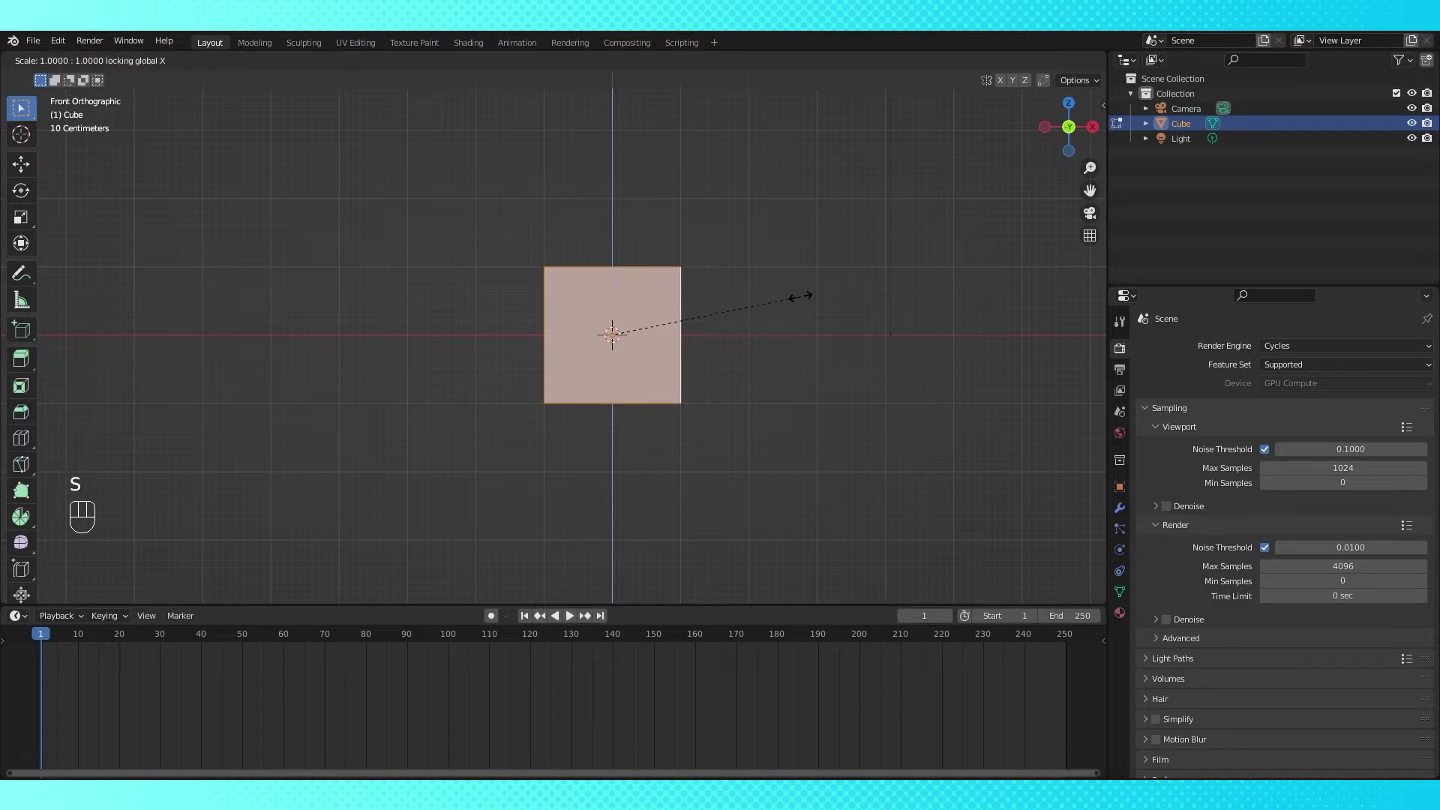
type(".1")
key("Return")
Move the bar's mesh along the X axis in front view until its +X end sits at the origin
middle_click_drag(808, 296, 758, 366)
scroll(759, 366, "up", 3)
left_click(767, 341)
key("KP_3")
key("KP_1")
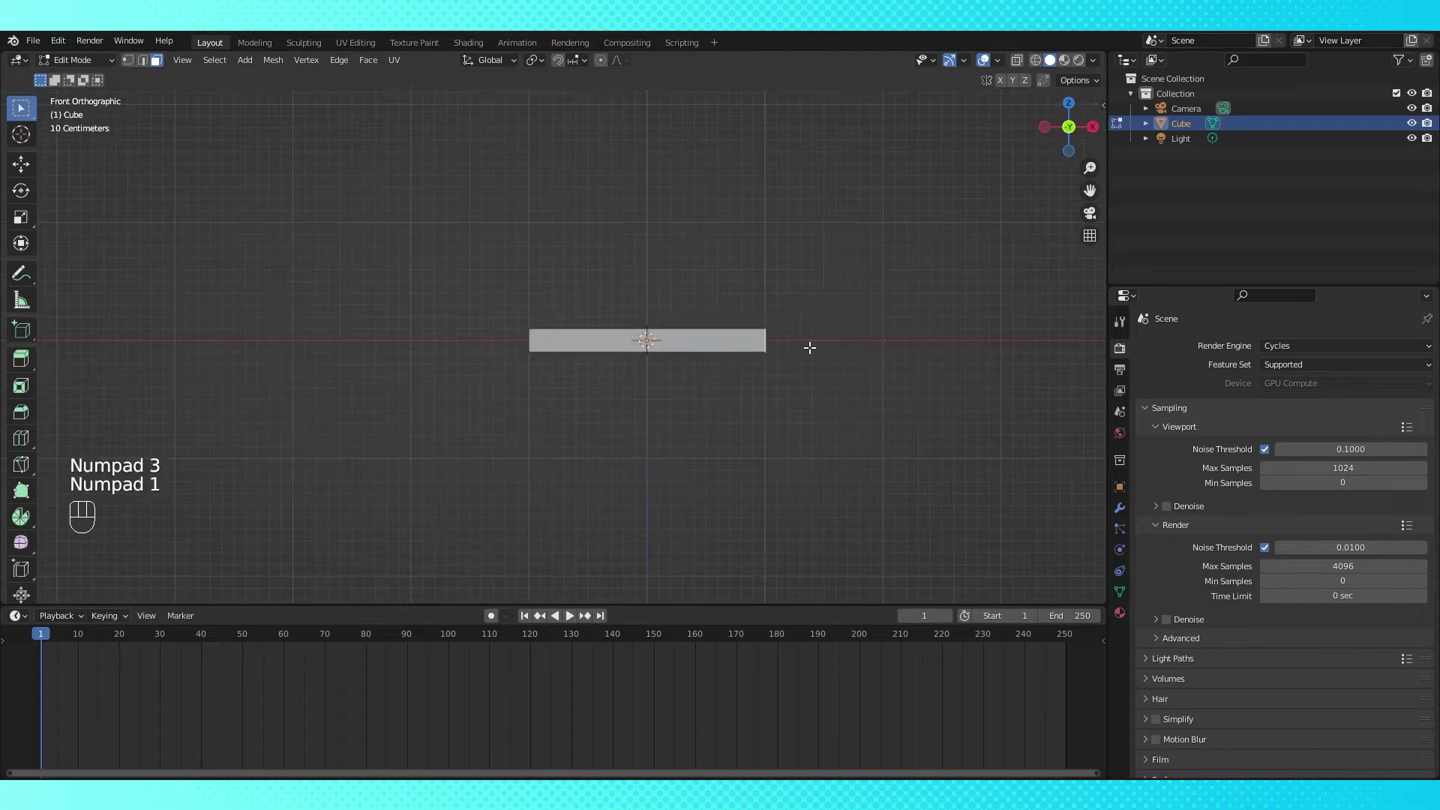
key("g")
key("x")
left_click(692, 345)
Cut two edge loops close together across the bar, near its end farthest from the origin
scroll(685, 330, "up", 2)
key("ctrl+r")
left_click(578, 323)
key("ctrl+r")
left_click(520, 315)
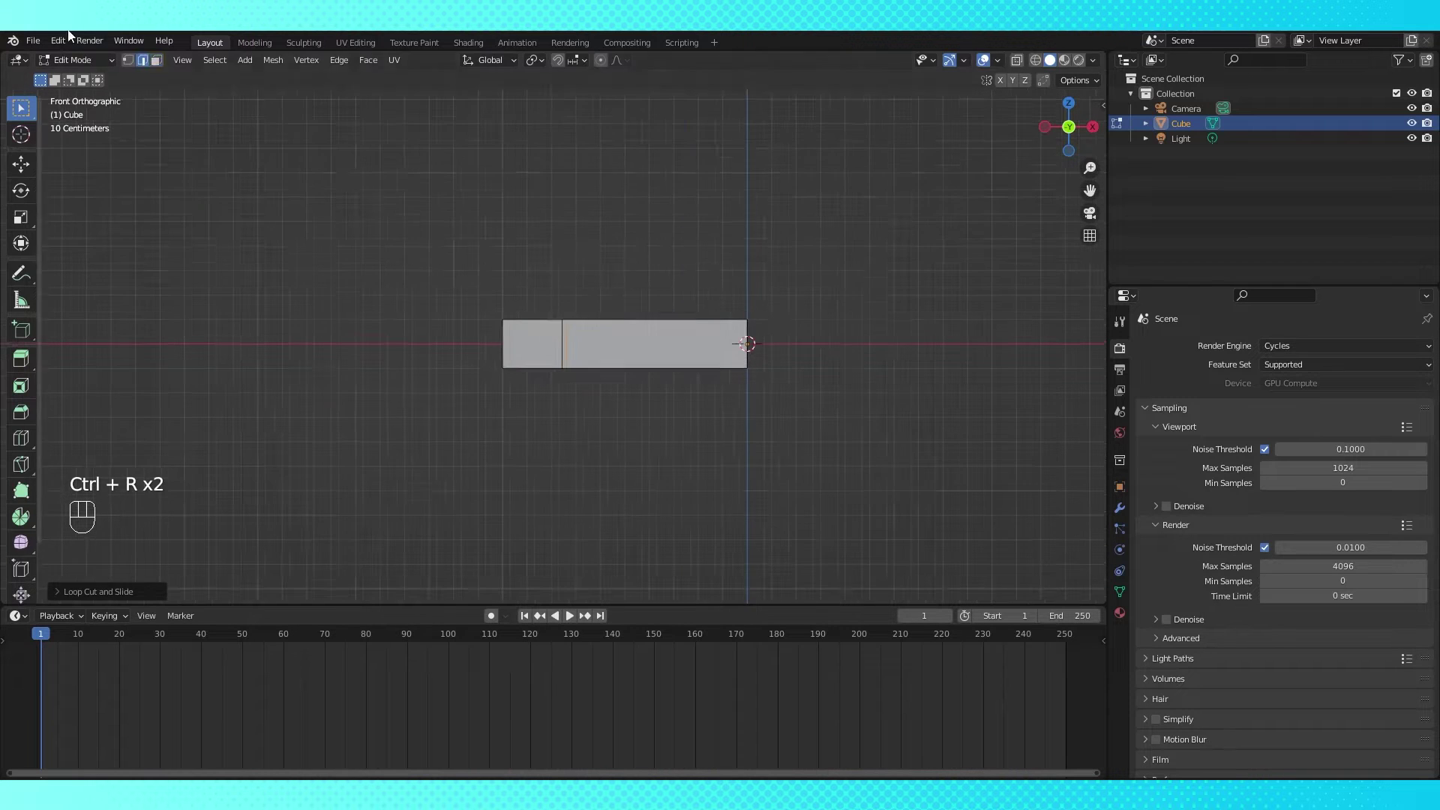
Merge the bar's far end into a single point to form a tip
middle_click_drag(518, 360, 574, 384)
left_click(571, 388)
key("m")
left_click(571, 388)
Select the edge loop at the base of the tip and scale it up about 1.6 times to form an arrowhead
left_click(129, 60)
left_click(636, 369, "alt")
key("KP_1")
key("s")
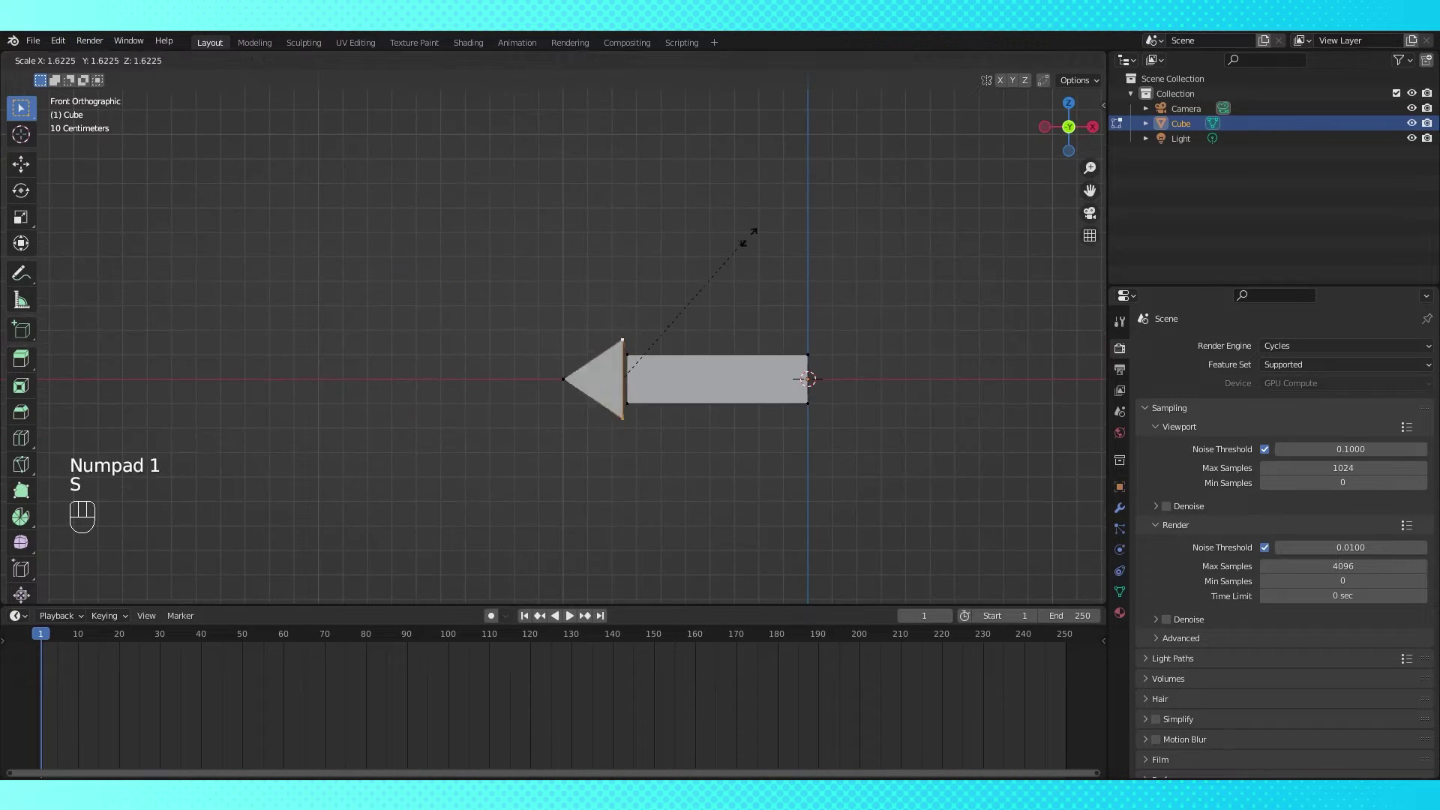
left_click(757, 220)
Scale the entire arrow mesh to about 0.6 on all axes except X and return to Object Mode
left_click(564, 340)
key("a")
key("s")
key("z")
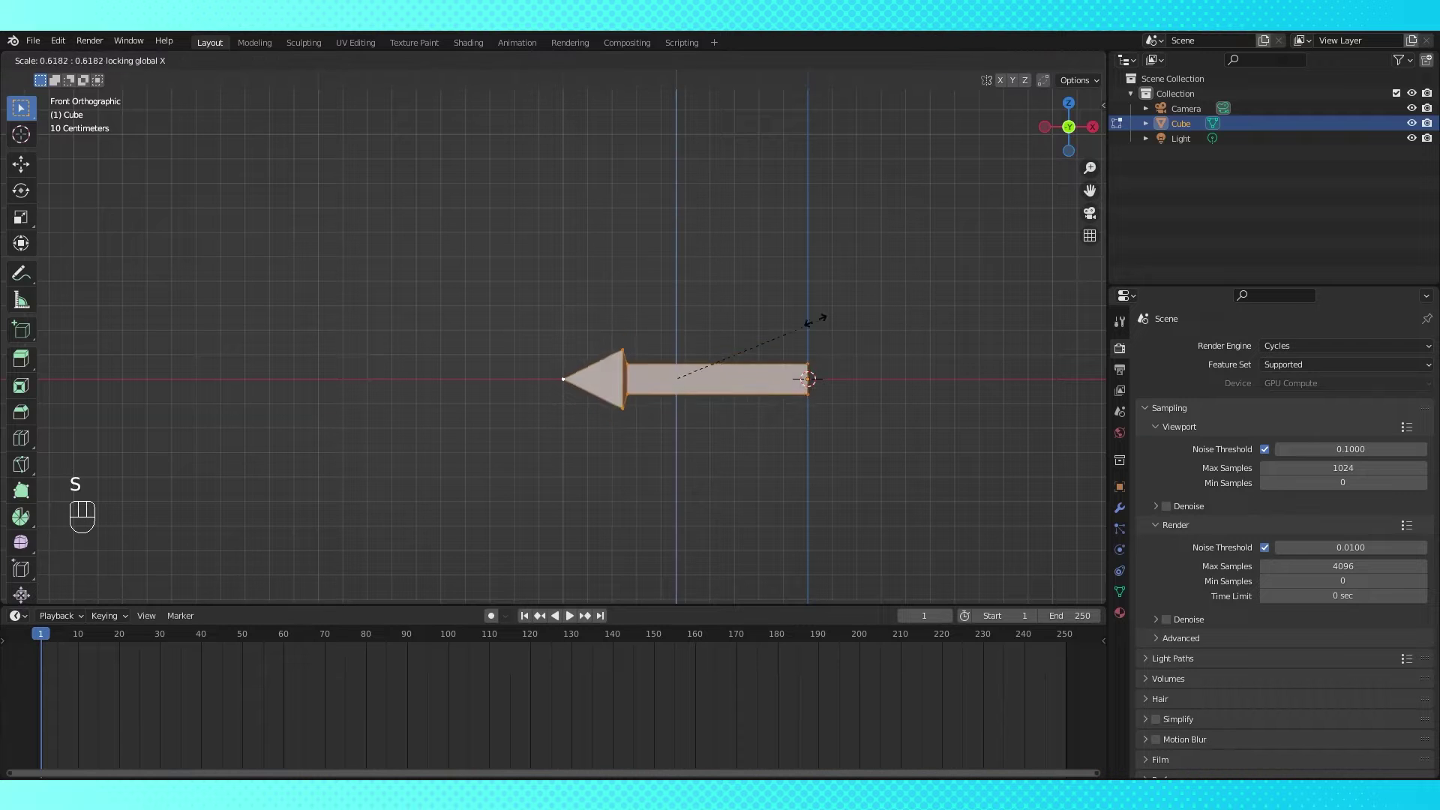
left_click(797, 325)
key("Tab")
Rename the cube object to Arrow and hide it in the viewport
middle_click_drag(652, 296, 672, 331)
left_click(601, 348)
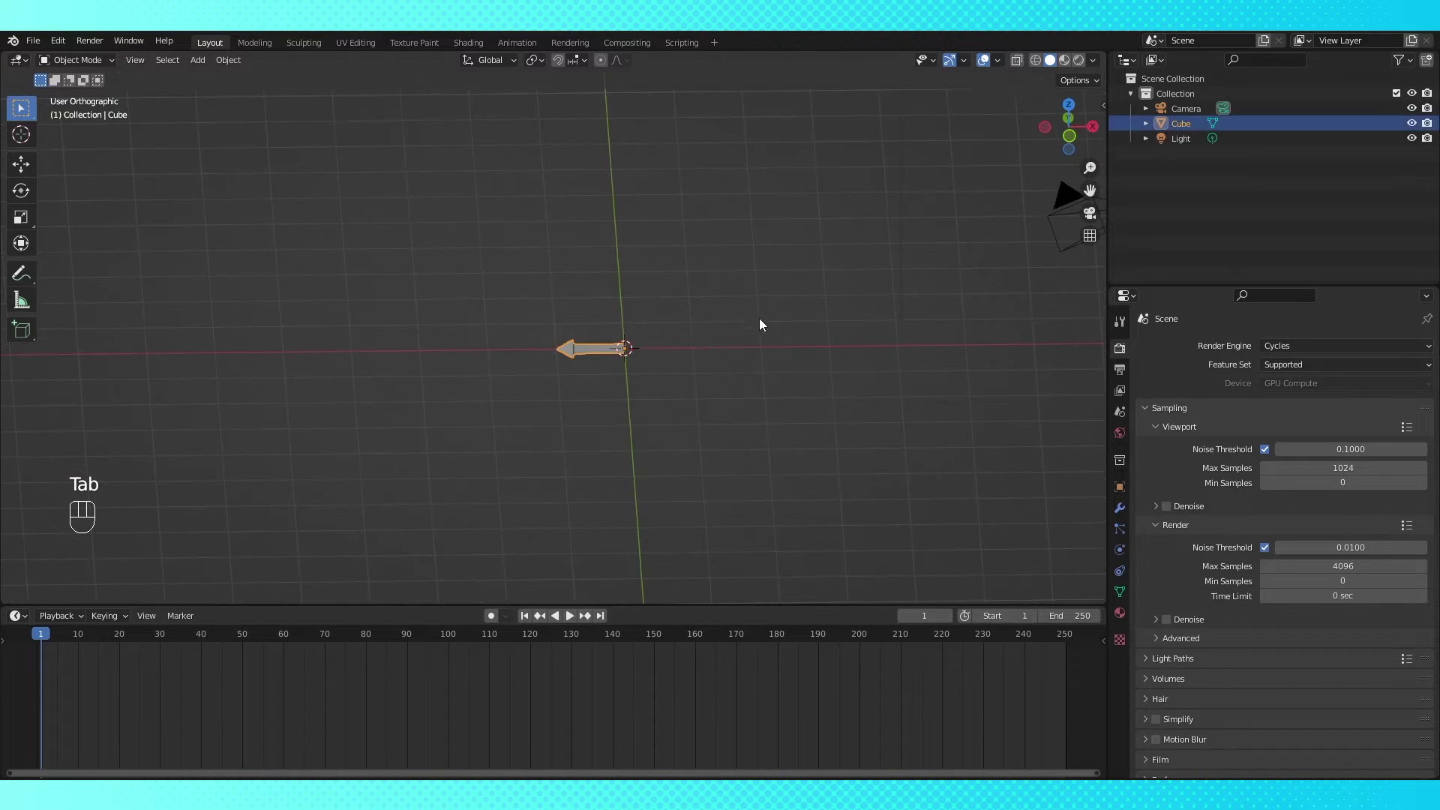
double_click(1183, 124)
type("Arrow")
key("Return")
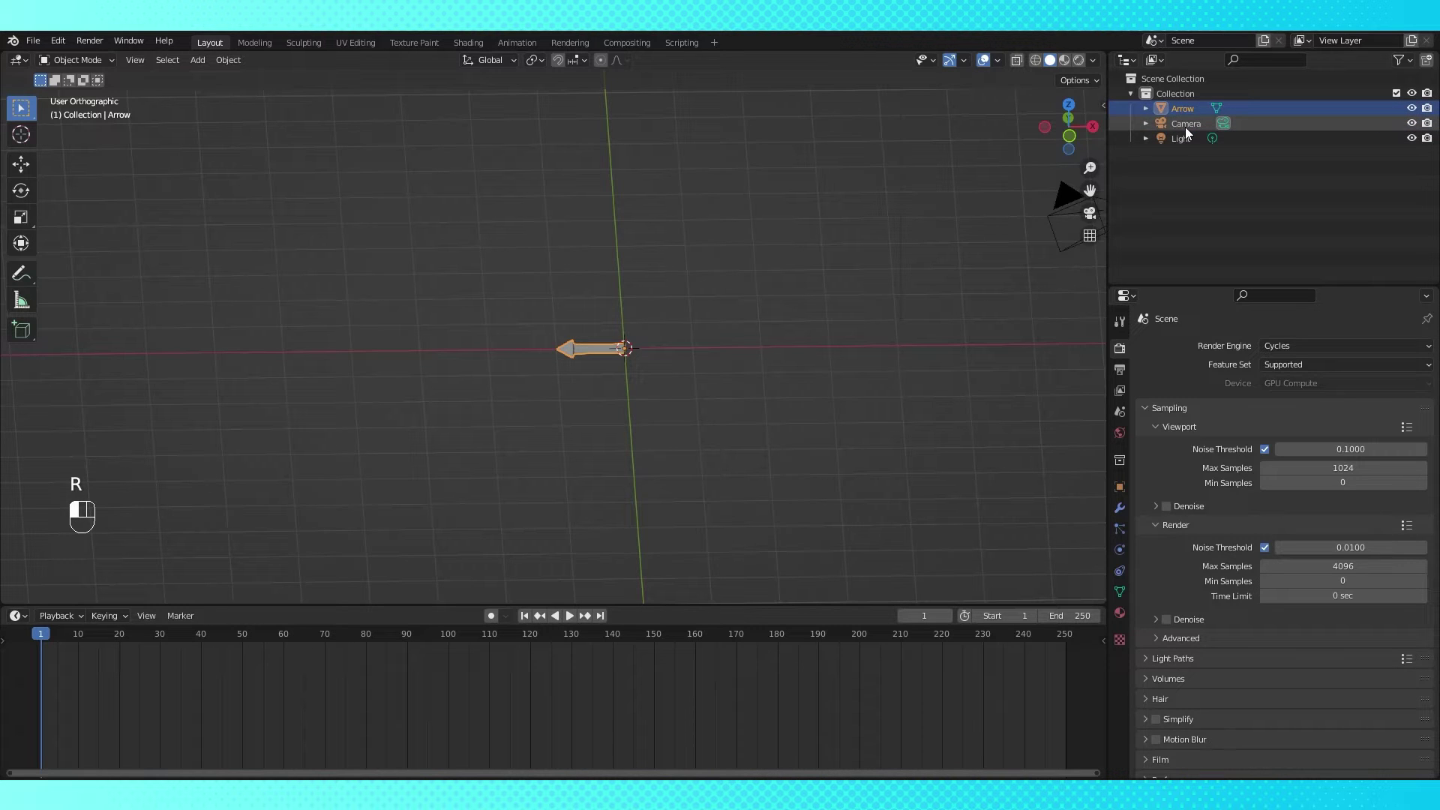
scroll(650, 283, "down", 4)
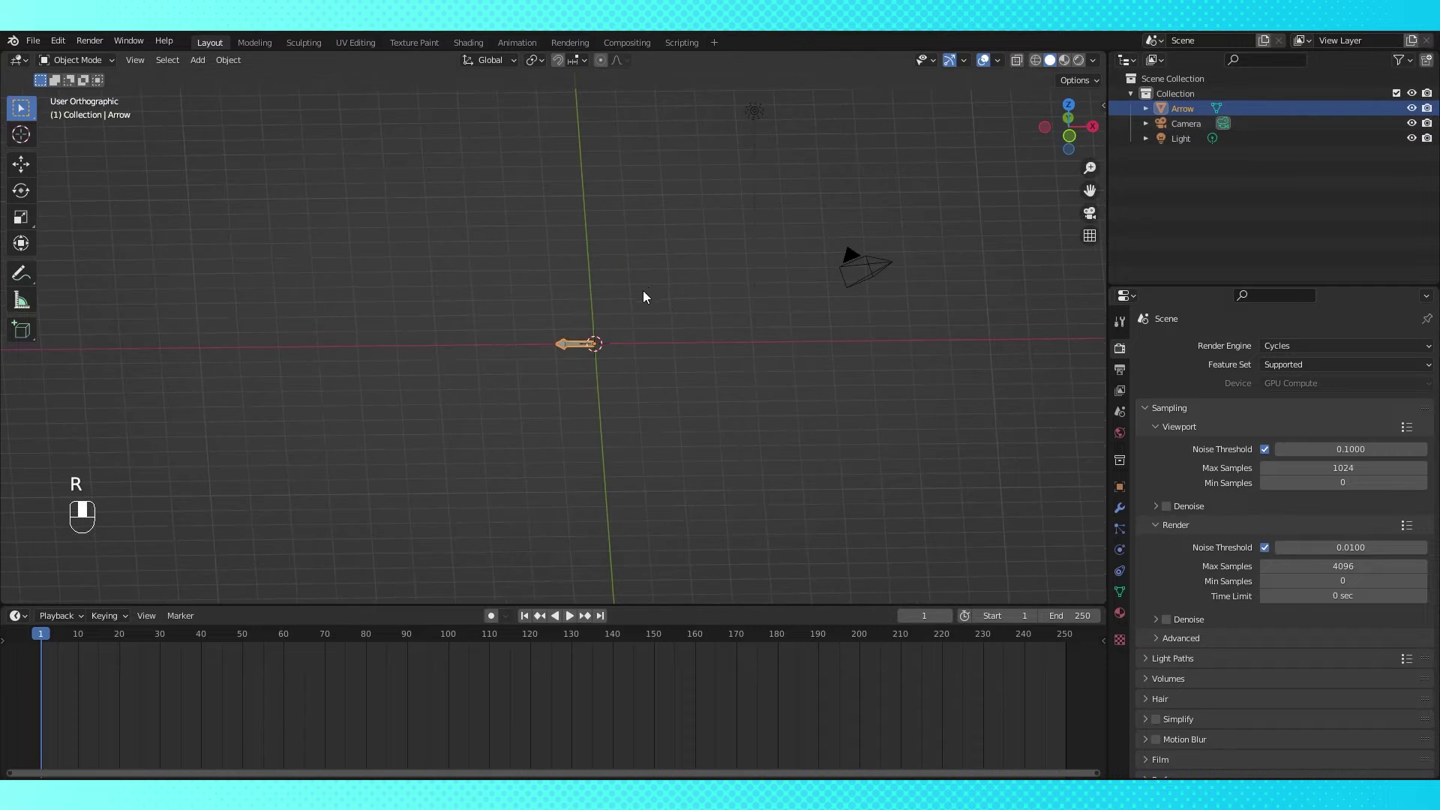
left_click(681, 303)
left_click(1412, 109)
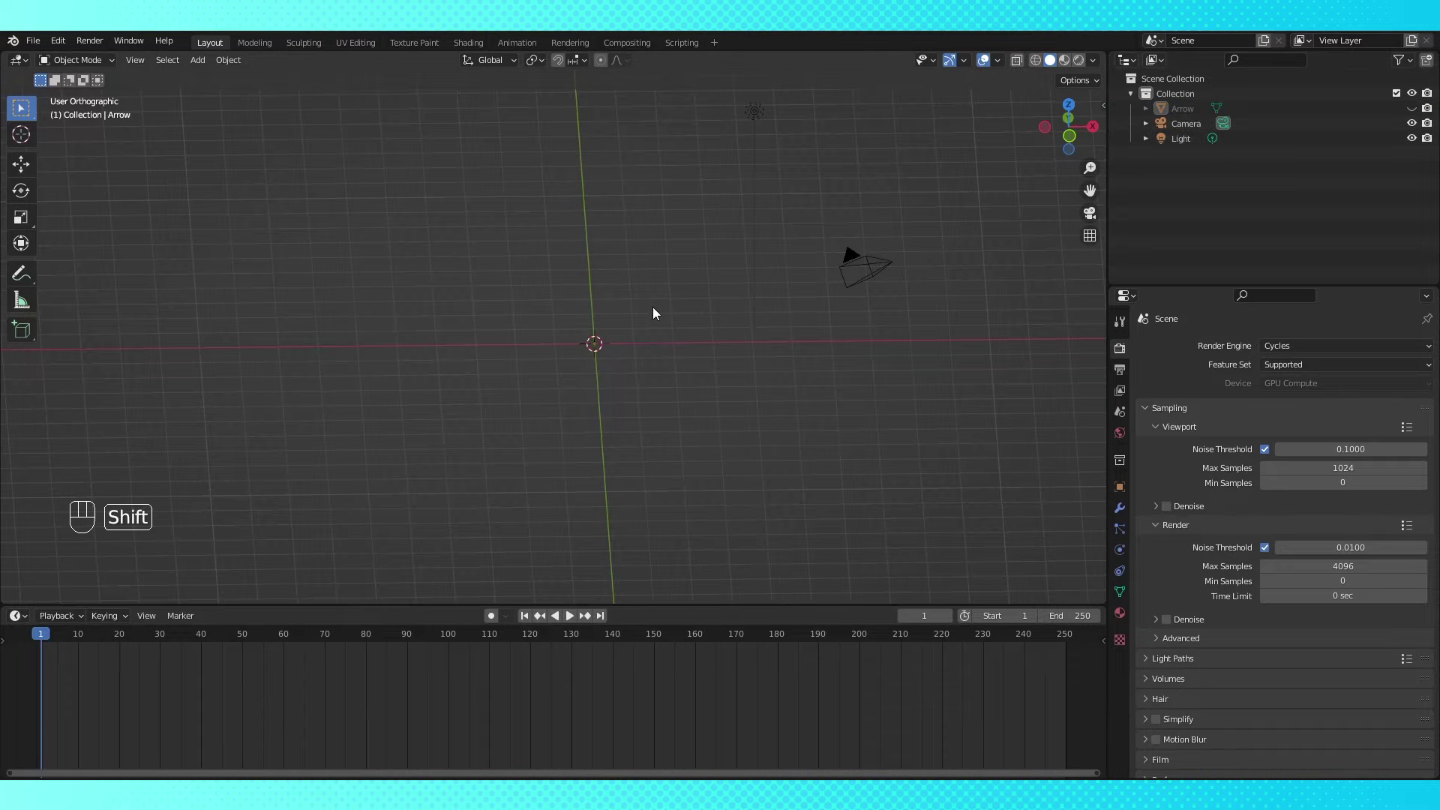
Add a mesh plane at the origin and scale its geometry by 10 in Edit Mode
key("shift+a")
mouse_move(655, 312)
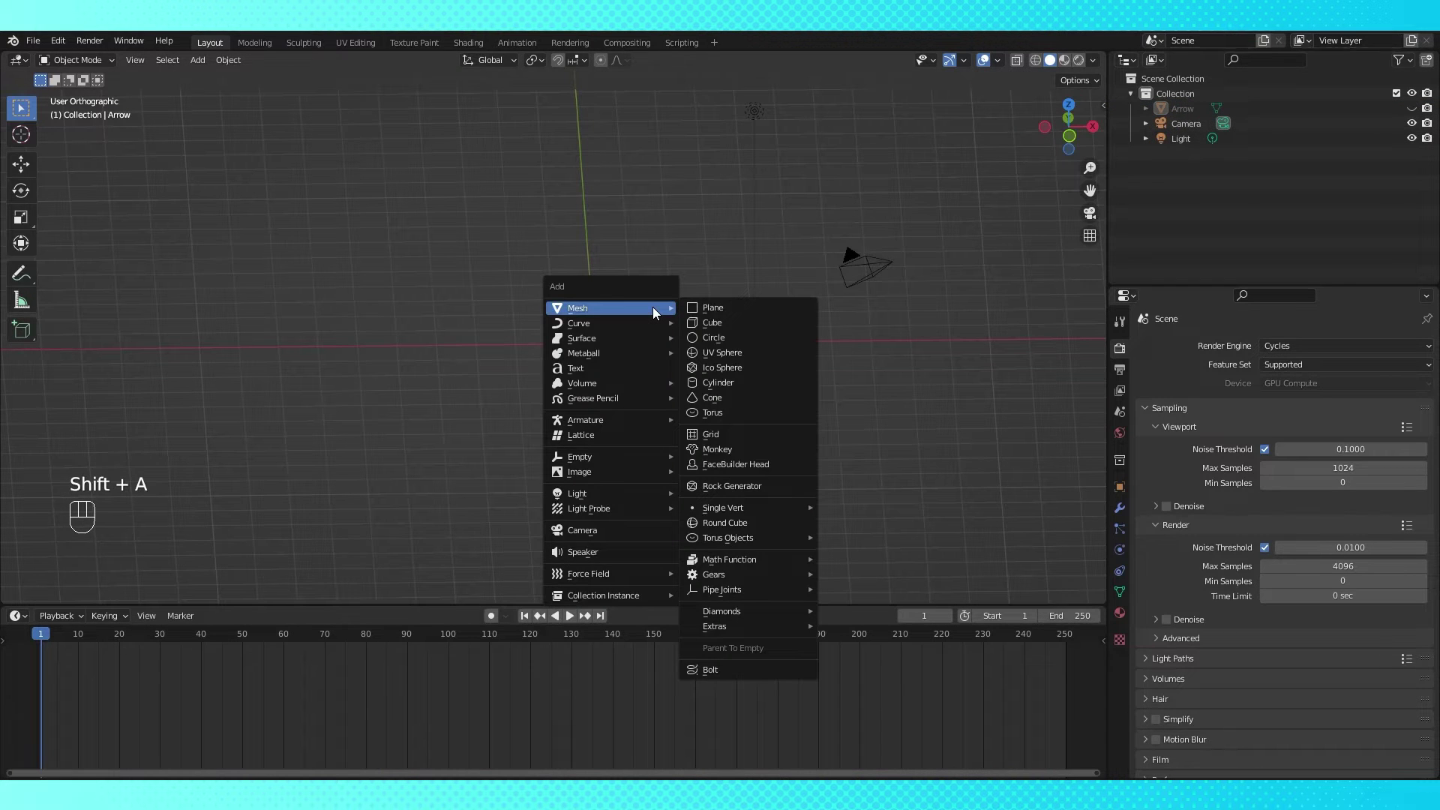
left_click(713, 308)
key("Tab")
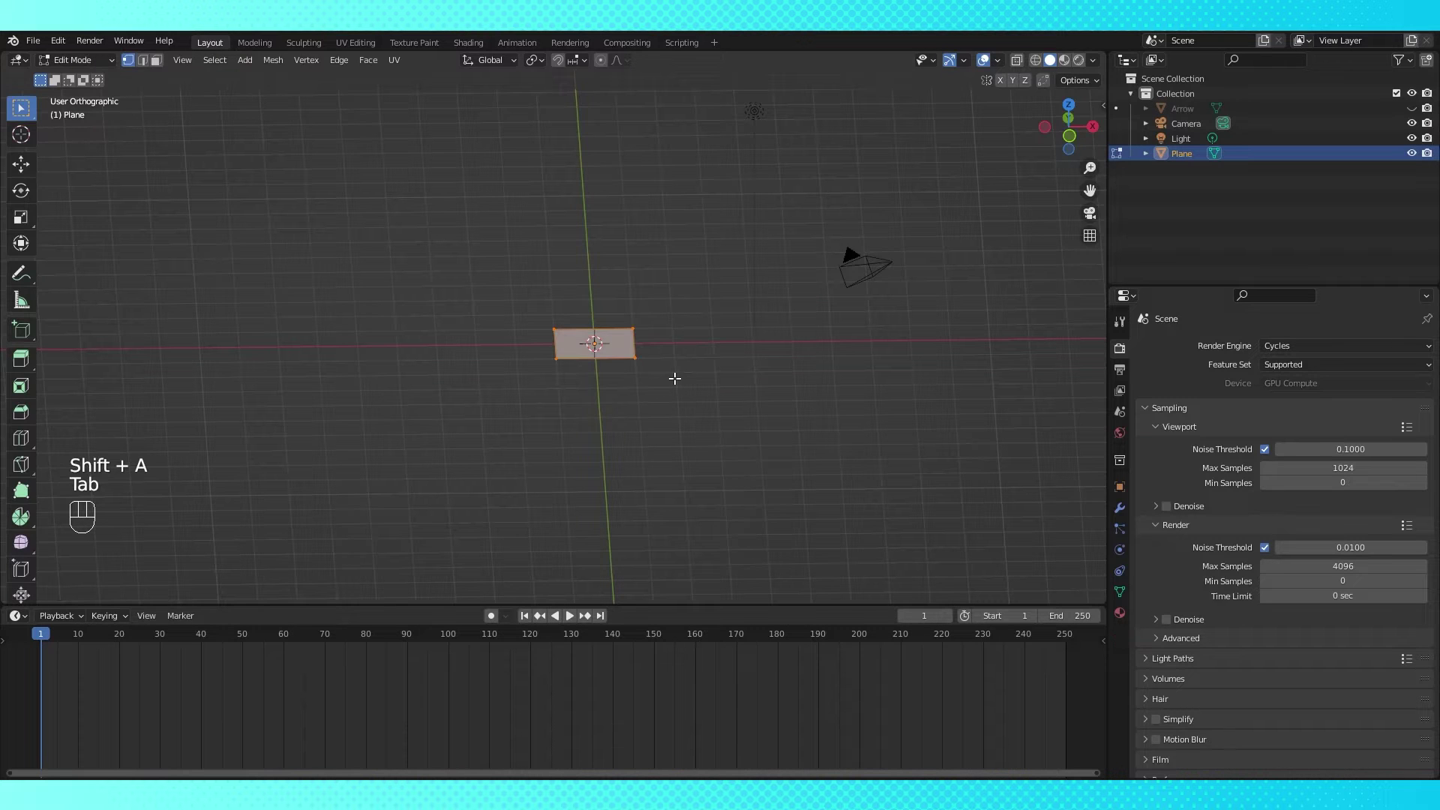
key("s")
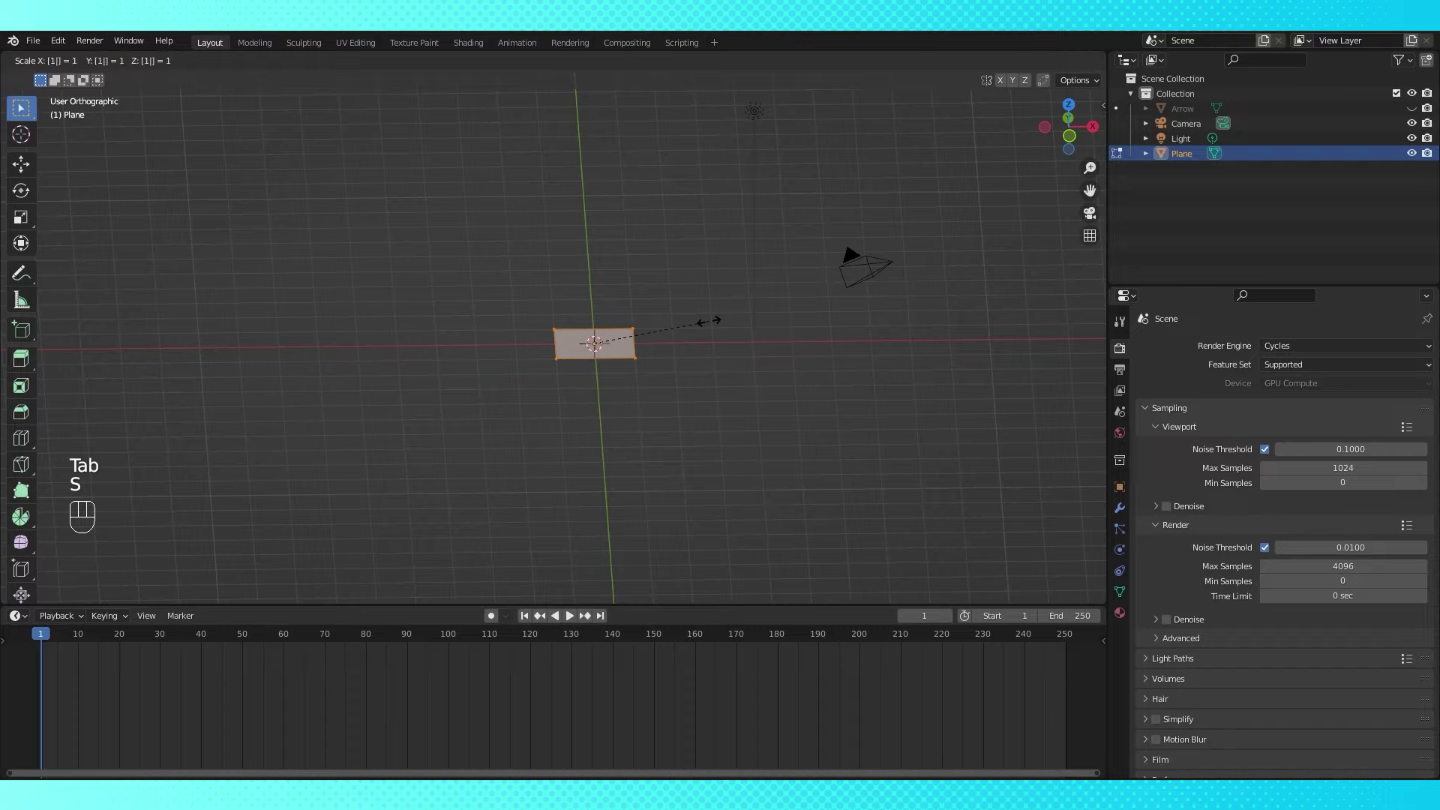
type("10")
key("Return")
key("Tab")
Turn the enlarged timeline area into a Geometry Node Editor and create a new node tree on the plane
scroll(708, 322, "down", 4)
middle_click_drag(710, 336, 759, 336)
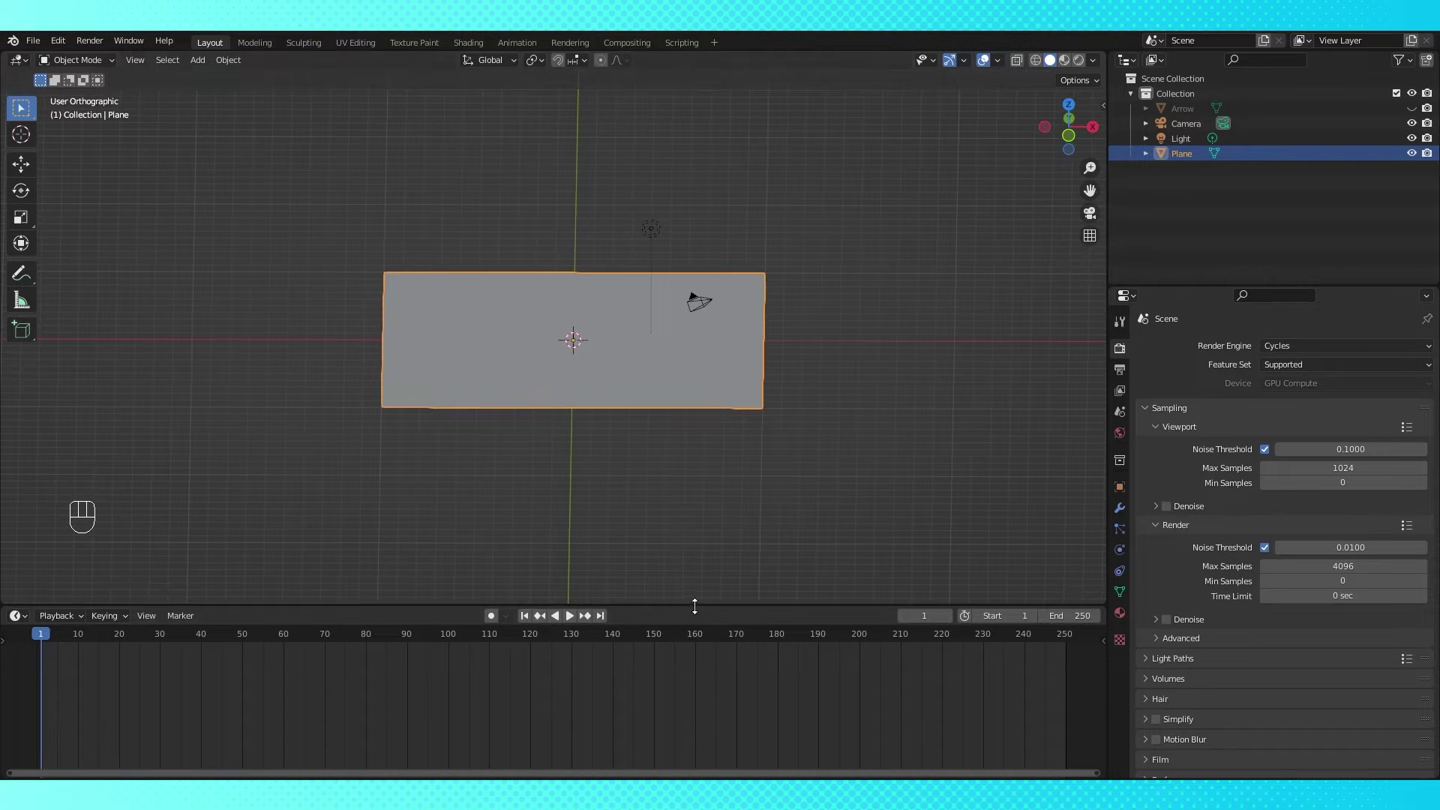
left_click_drag(695, 607, 705, 439)
left_click(16, 447)
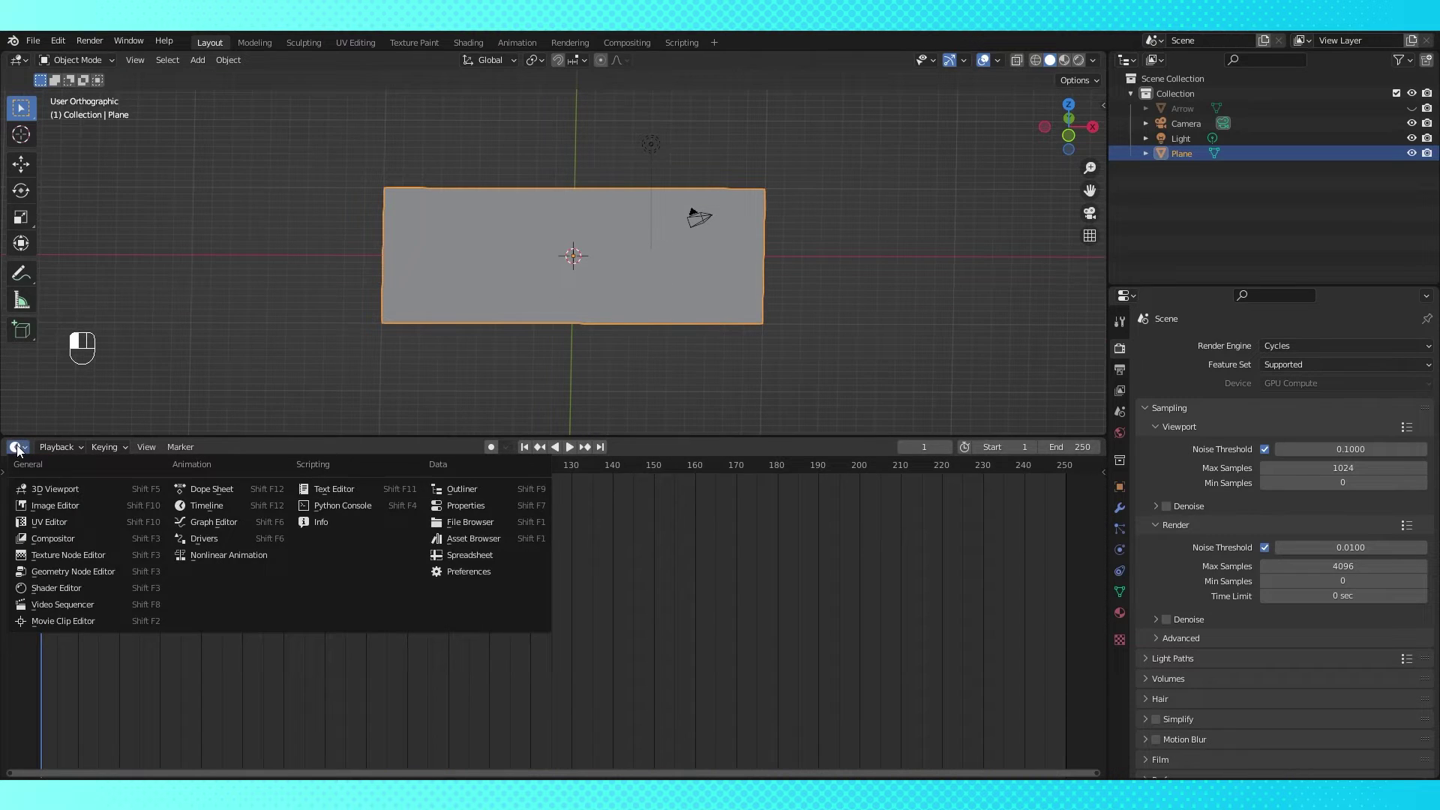
left_click(65, 570)
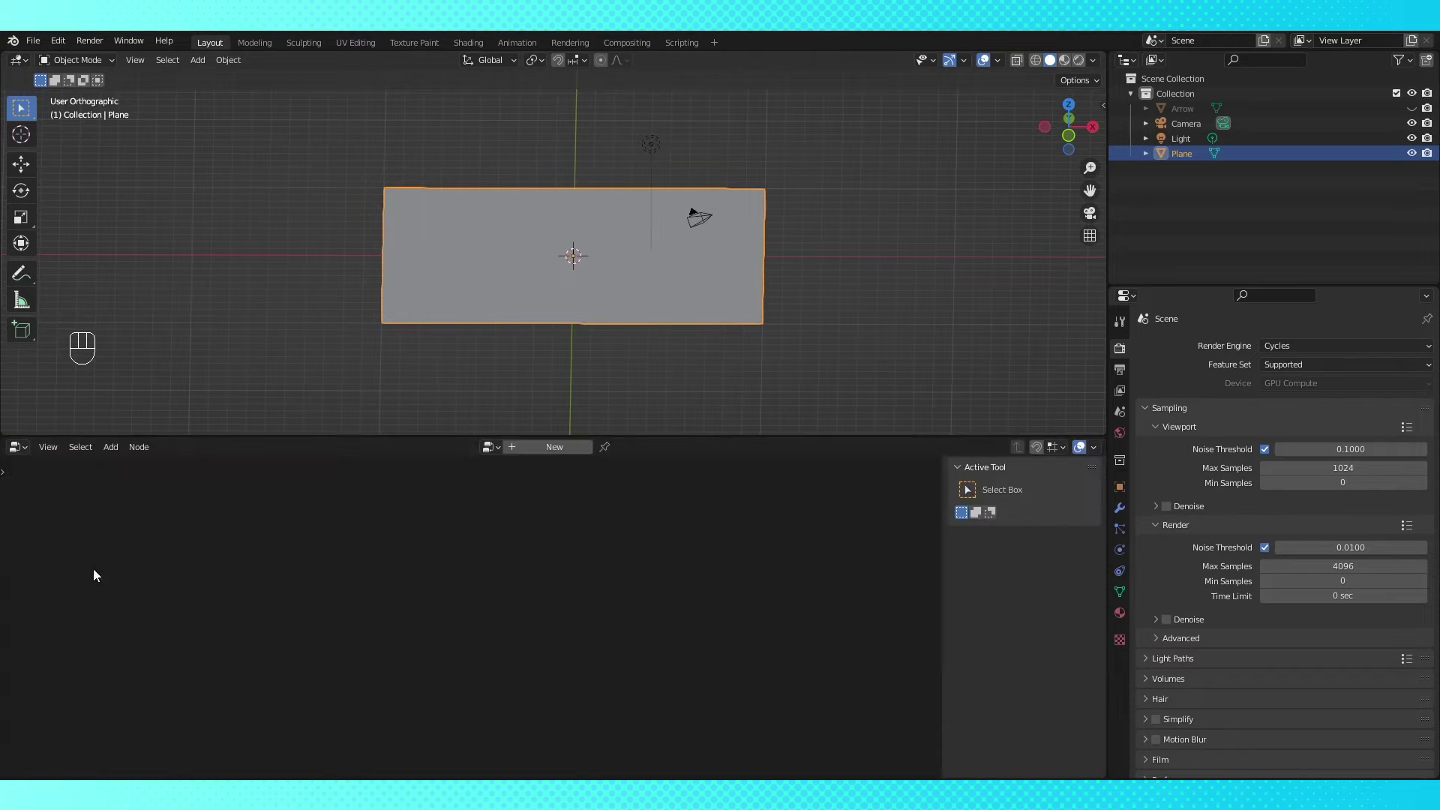
left_click(569, 448)
left_click(1120, 508)
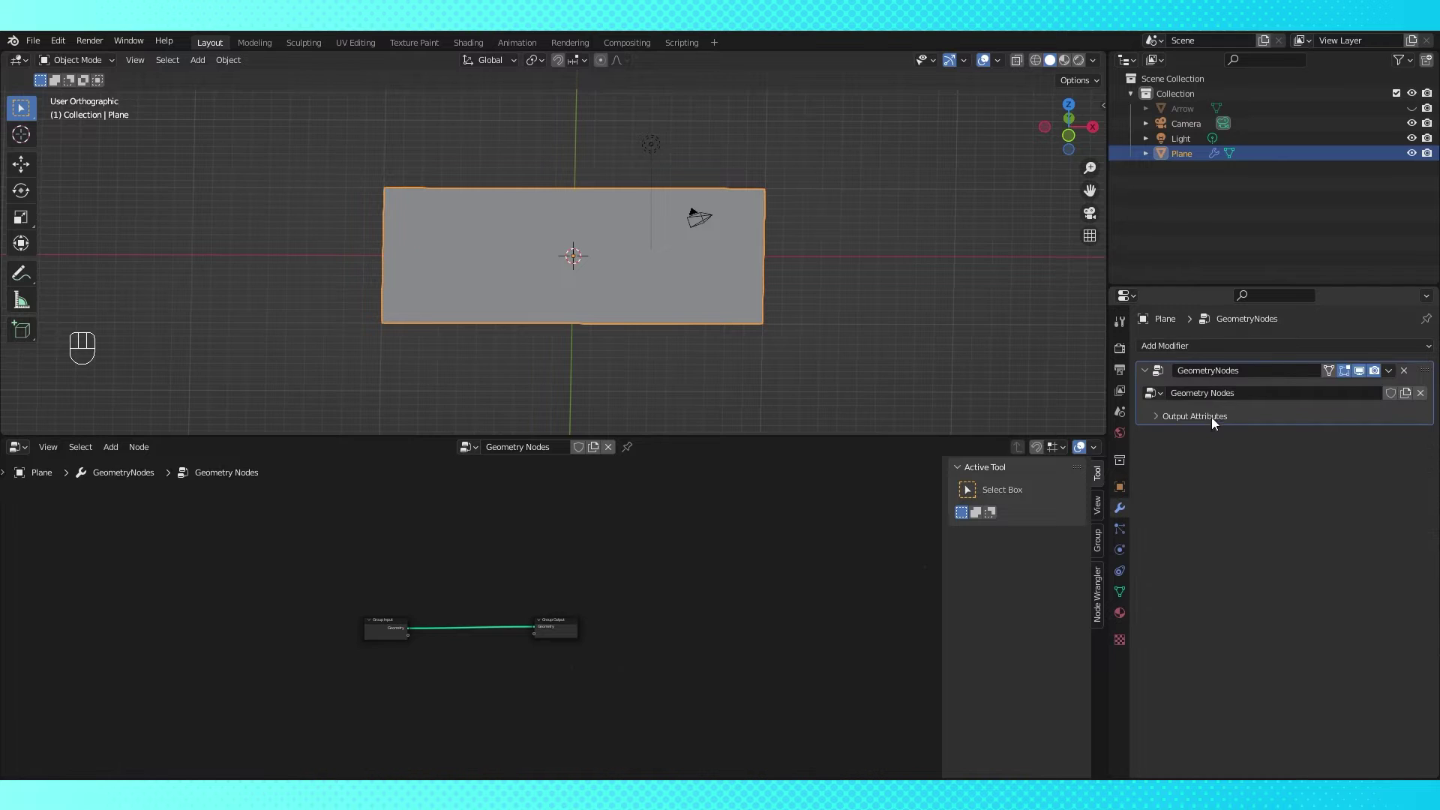
Spread the Group Input and Group Output nodes apart and insert an Instance on Points node between them
key("Home")
left_click(439, 585)
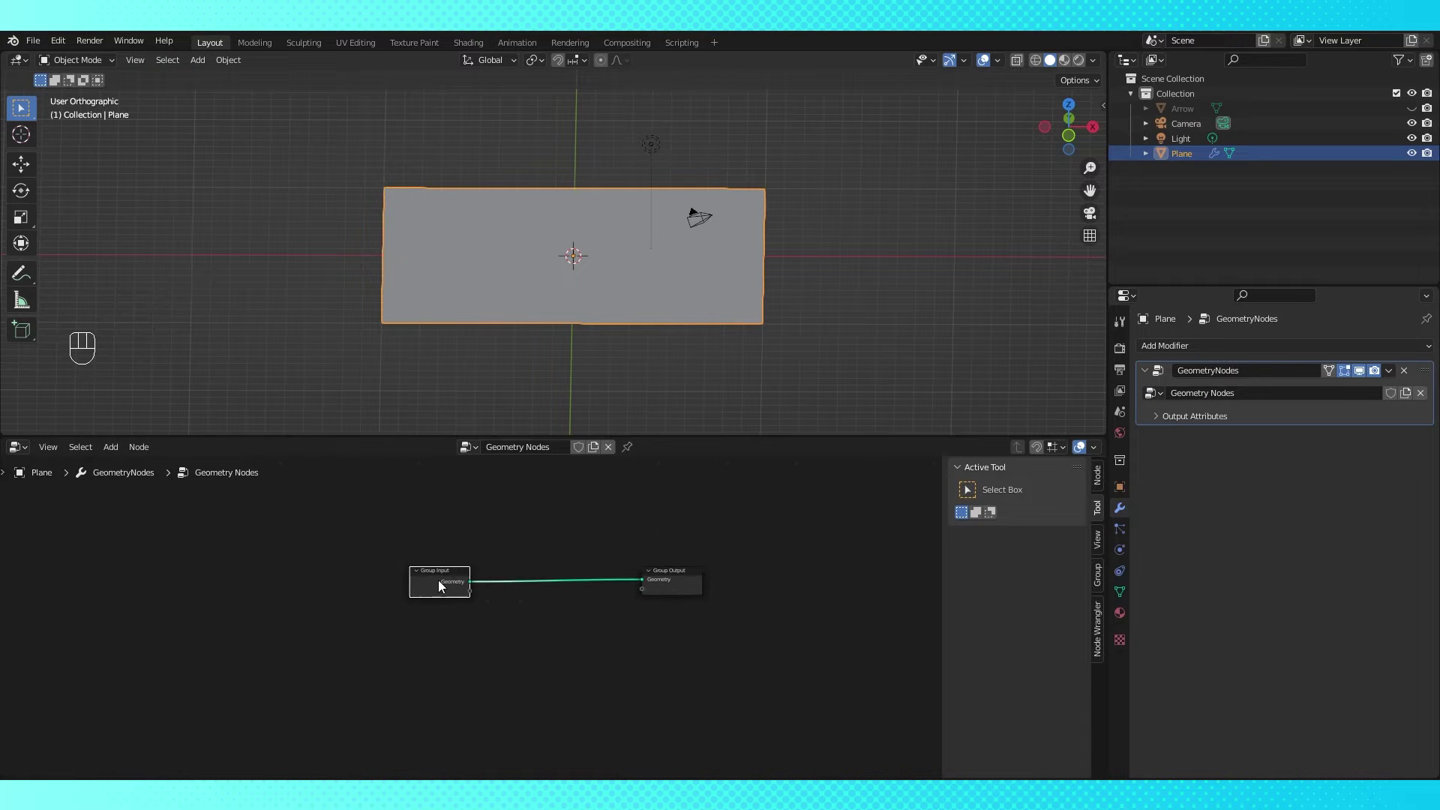
left_click_drag(425, 573, 296, 565)
left_click_drag(696, 581, 797, 576)
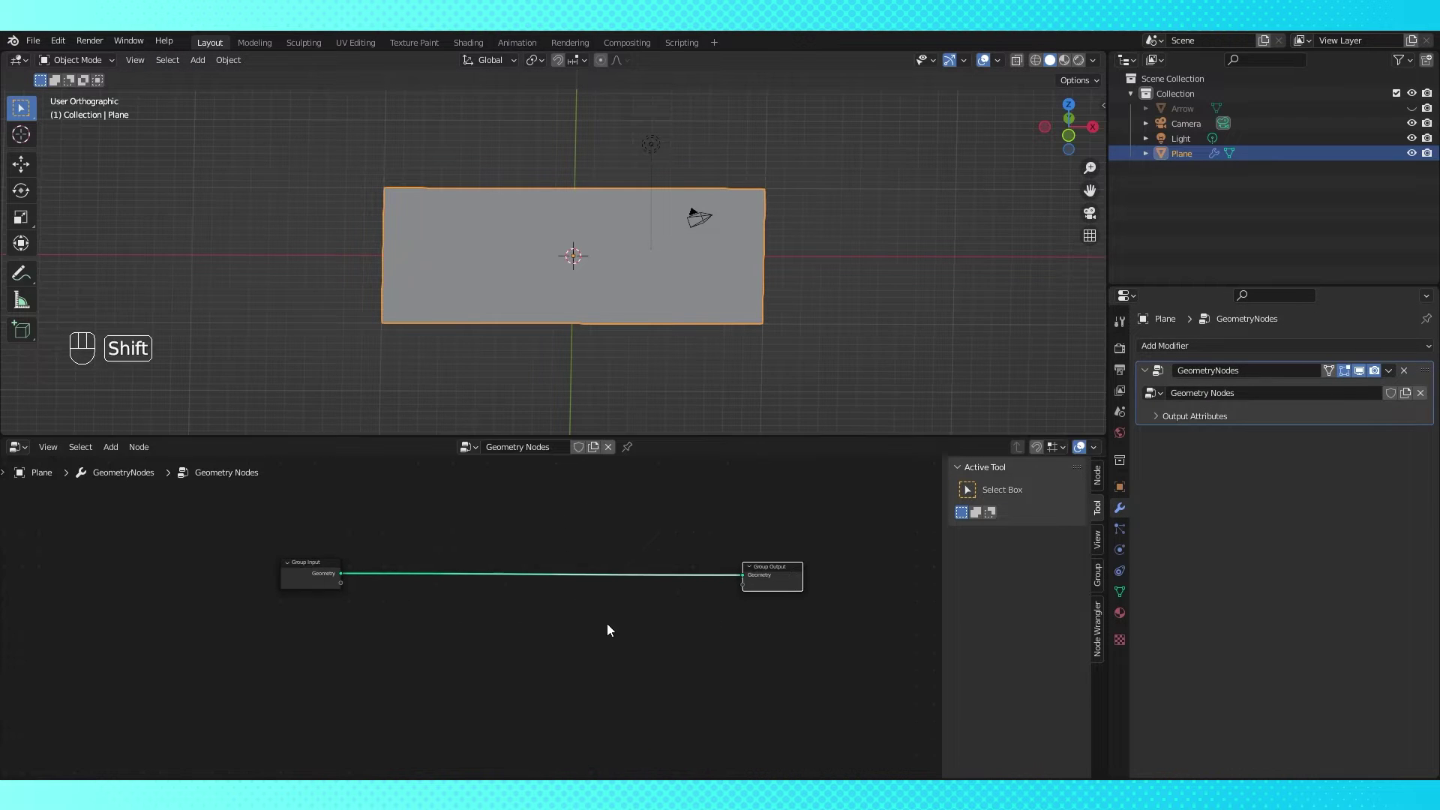
key("shift+a")
mouse_move(571, 595)
left_click(705, 597)
left_click(574, 546)
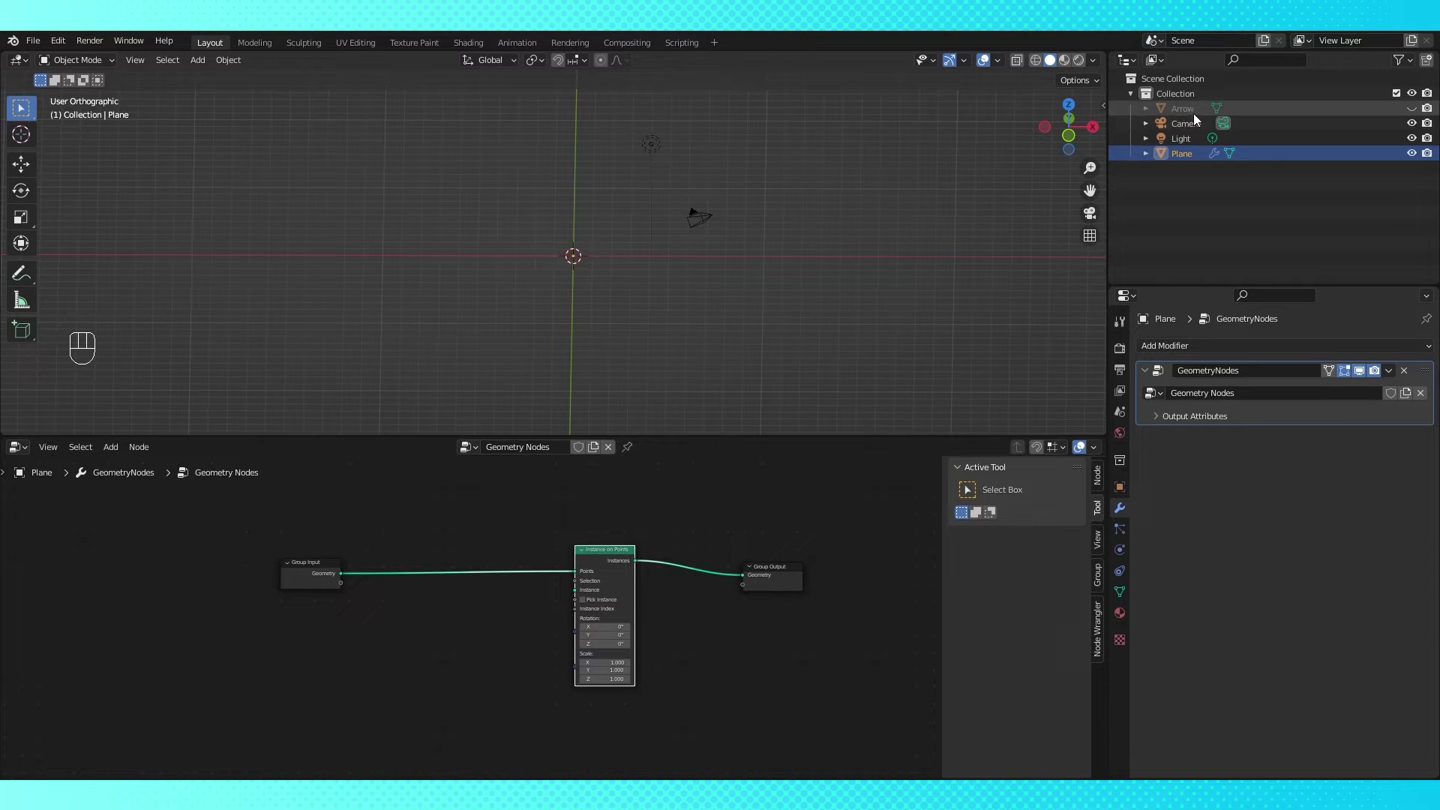
Bring the Arrow object into the node tree as an Object Info node and link its Geometry to the Instance input
key("shift")
left_click_drag(1190, 113, 440, 681, "shift")
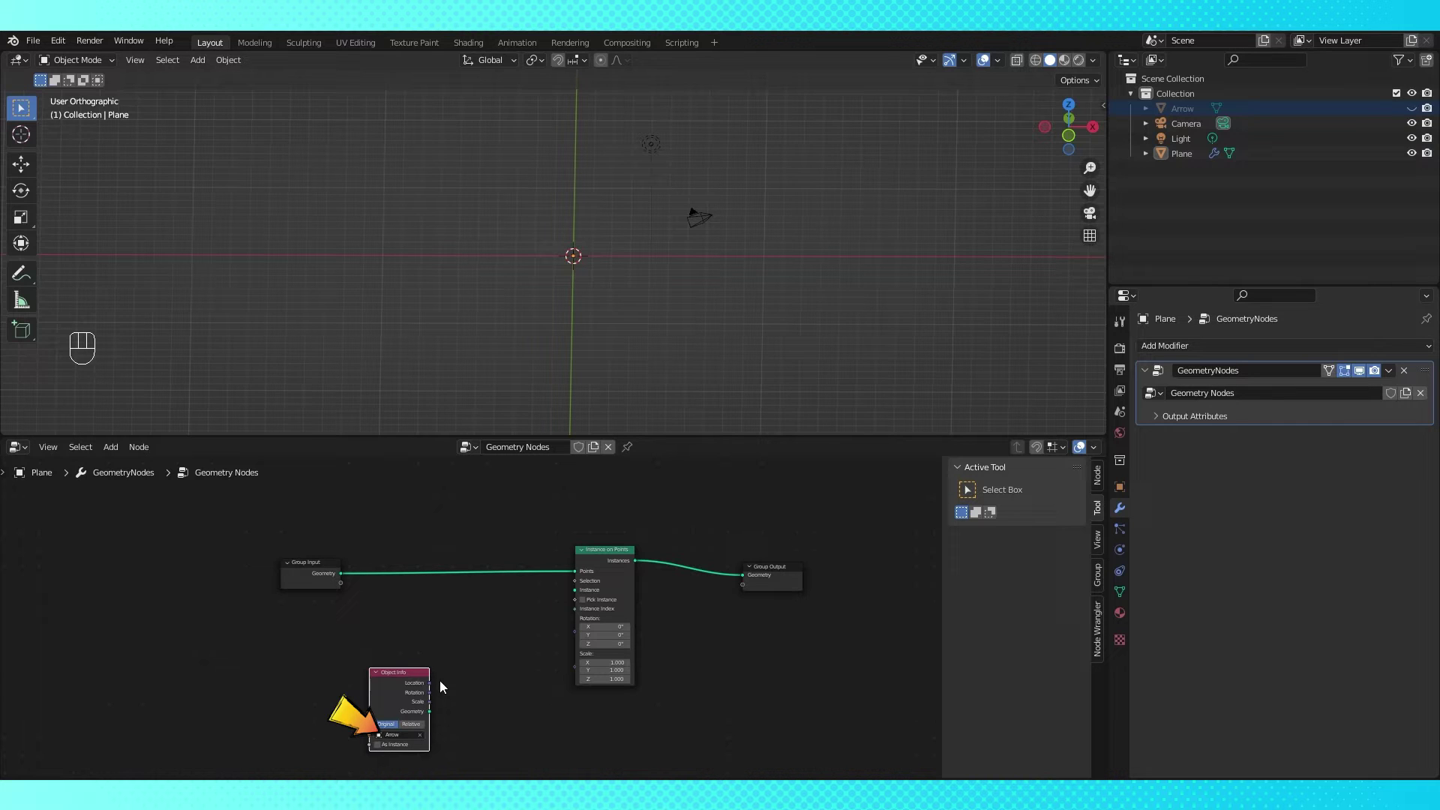
left_click_drag(430, 710, 576, 590)
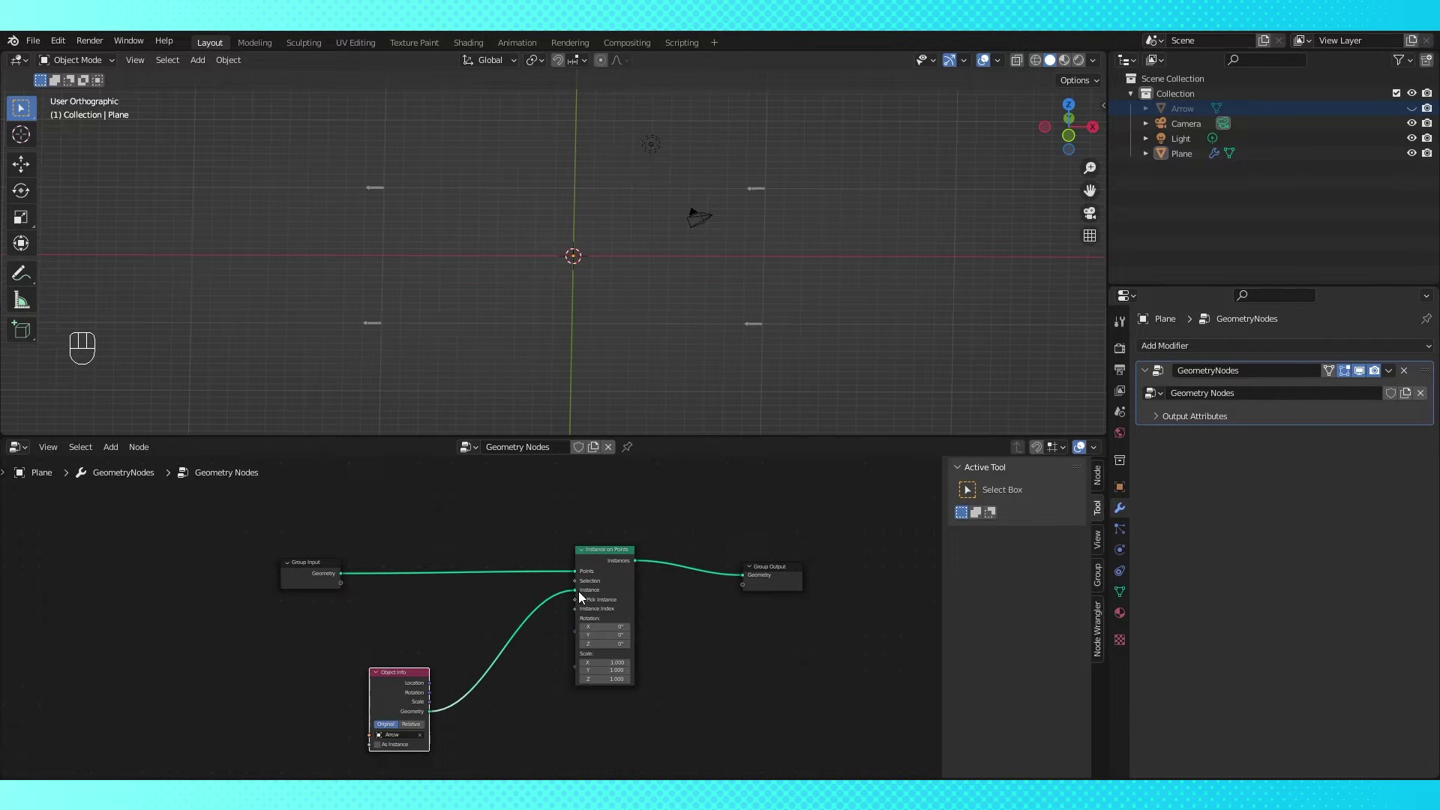
middle_click_drag(576, 362, 519, 280)
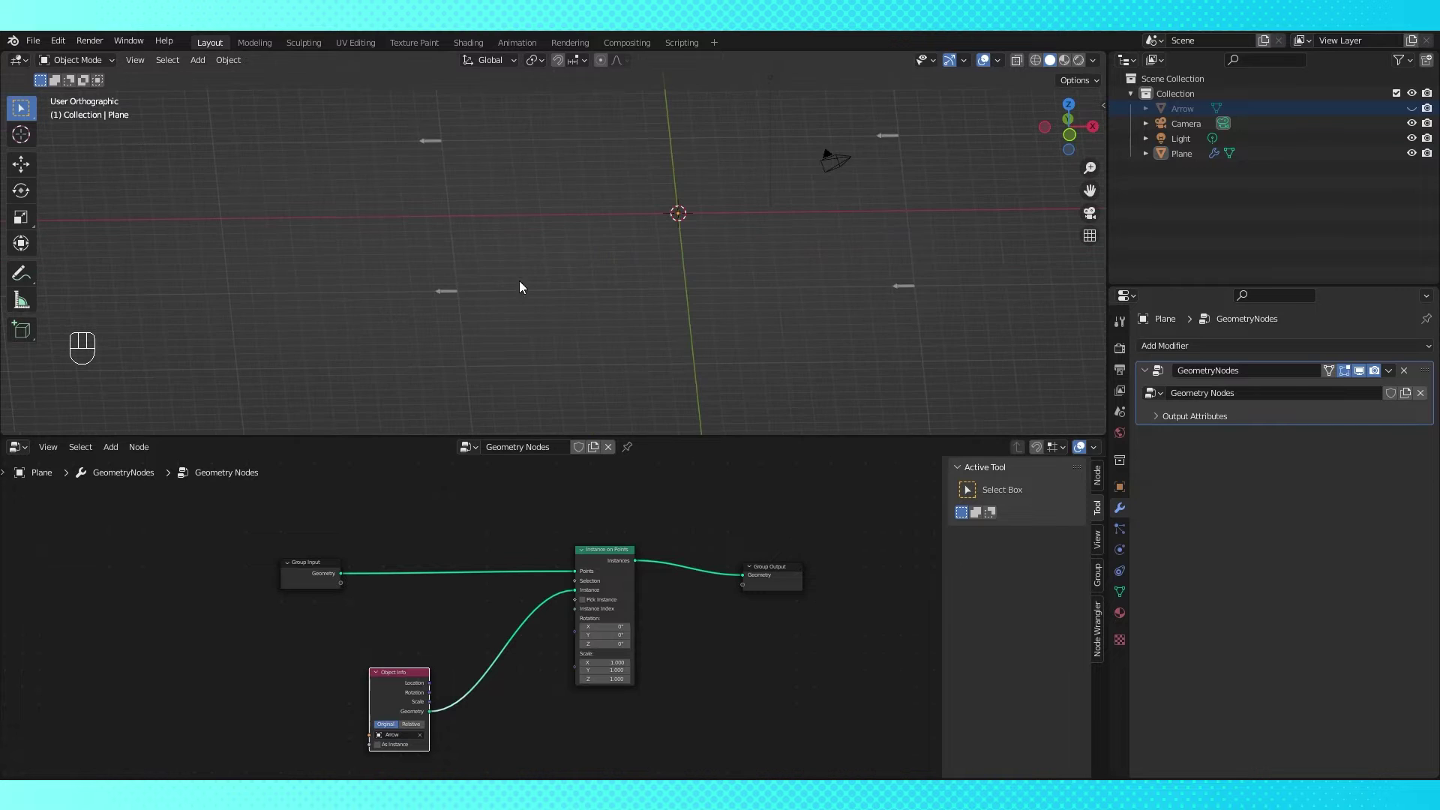
key("Tab")
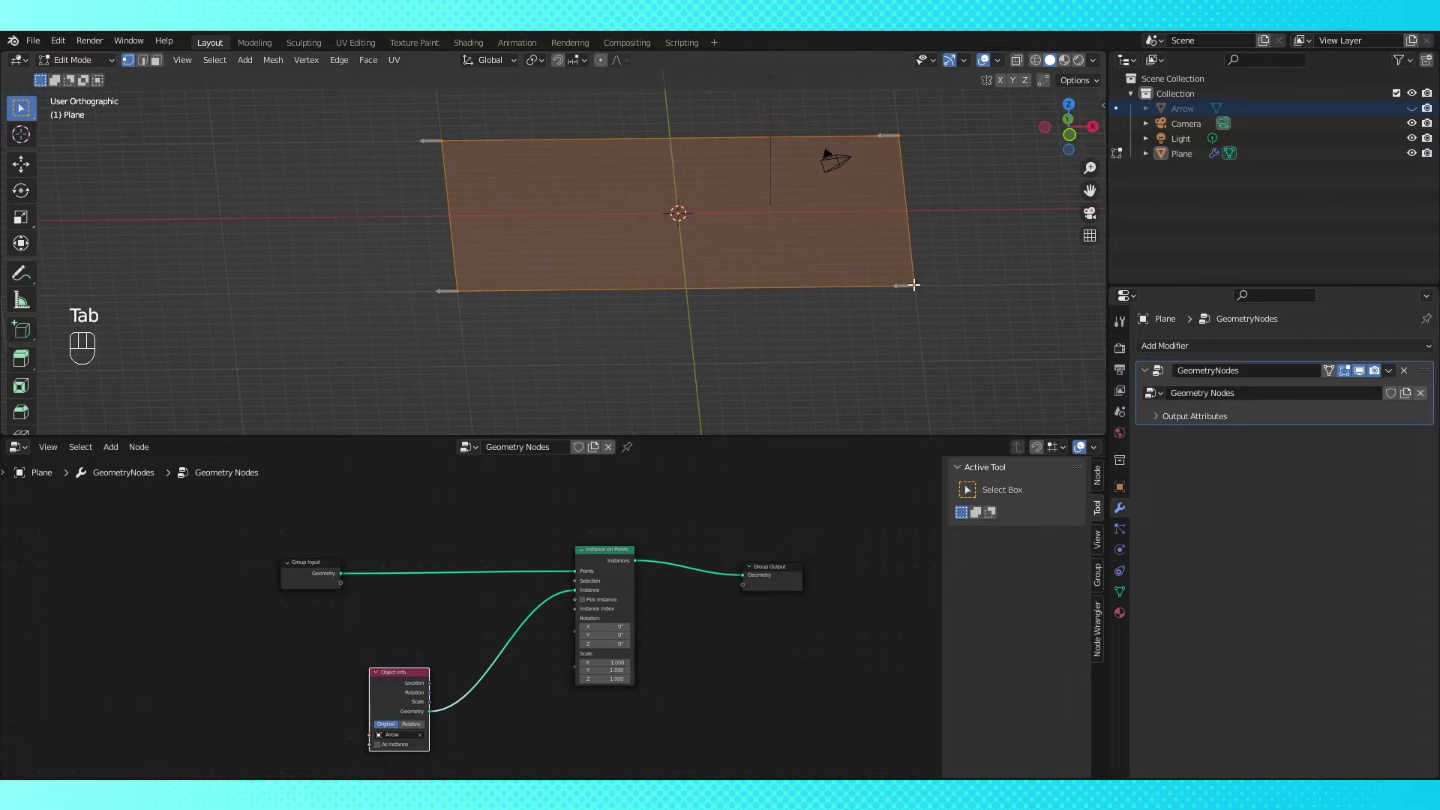
key("Tab")
Insert a Distribute Points on Faces node between Group Input and Instance on Points, moving the Object Info node closer
left_click_drag(404, 686, 459, 661)
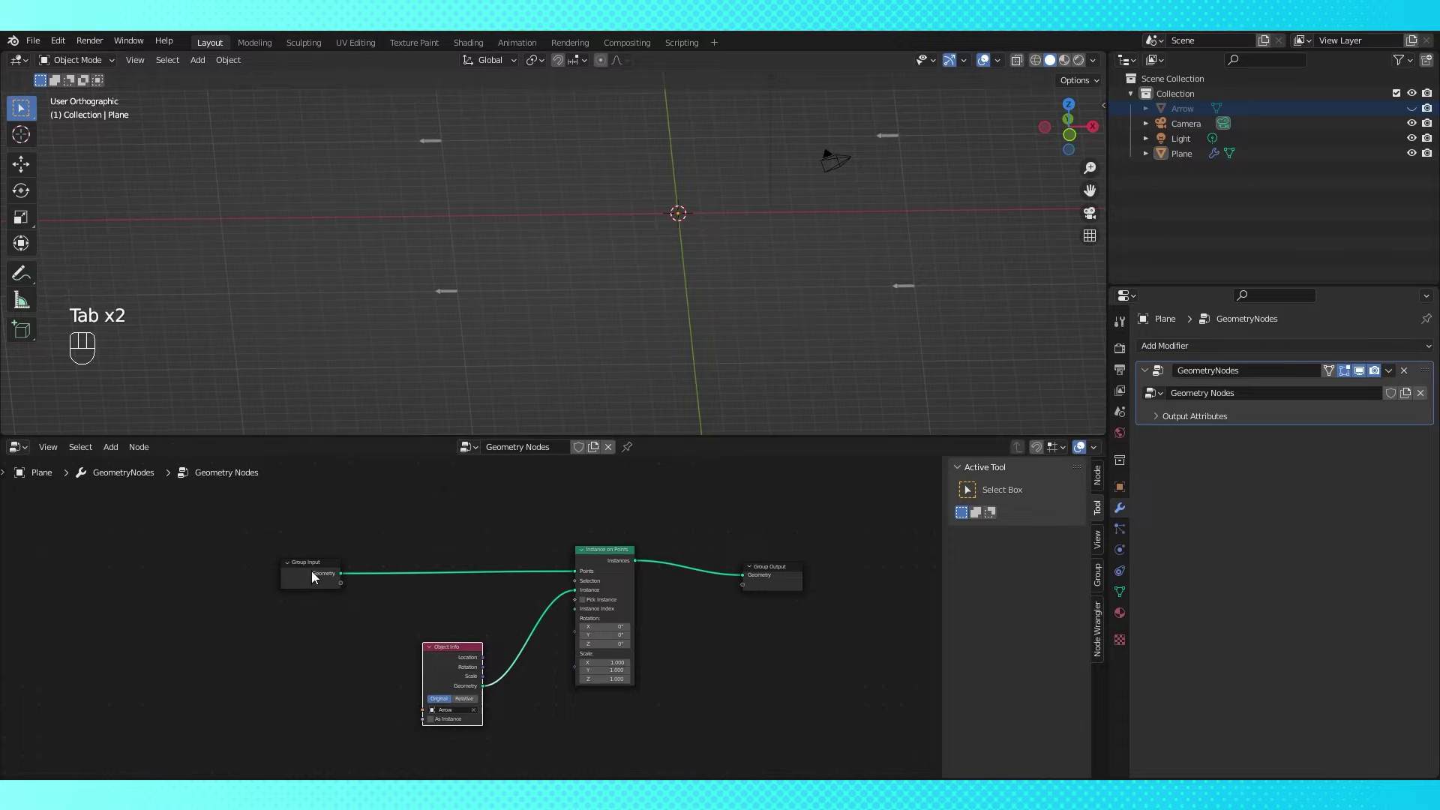
key("shift+a")
mouse_move(276, 669)
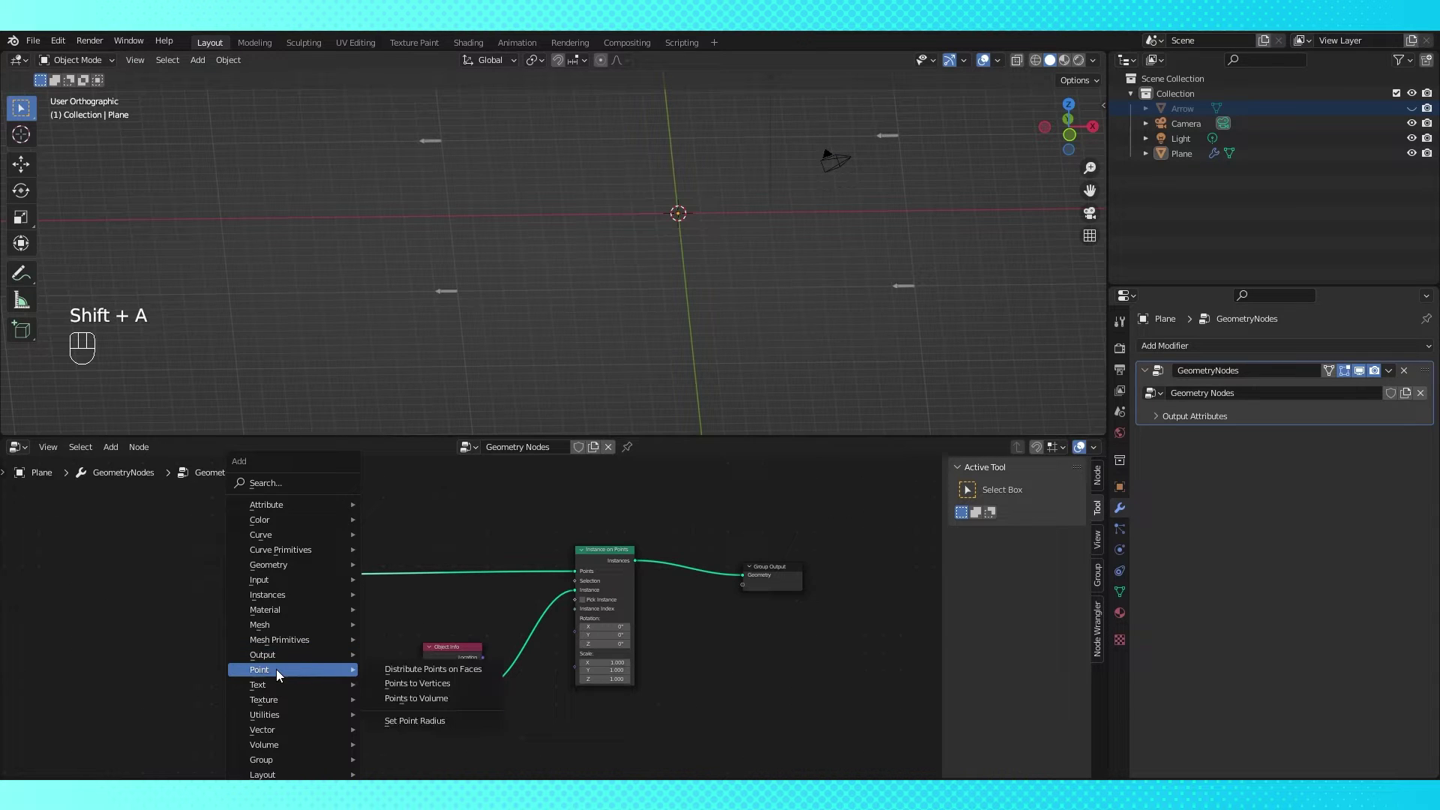
left_click(425, 664)
left_click(395, 561)
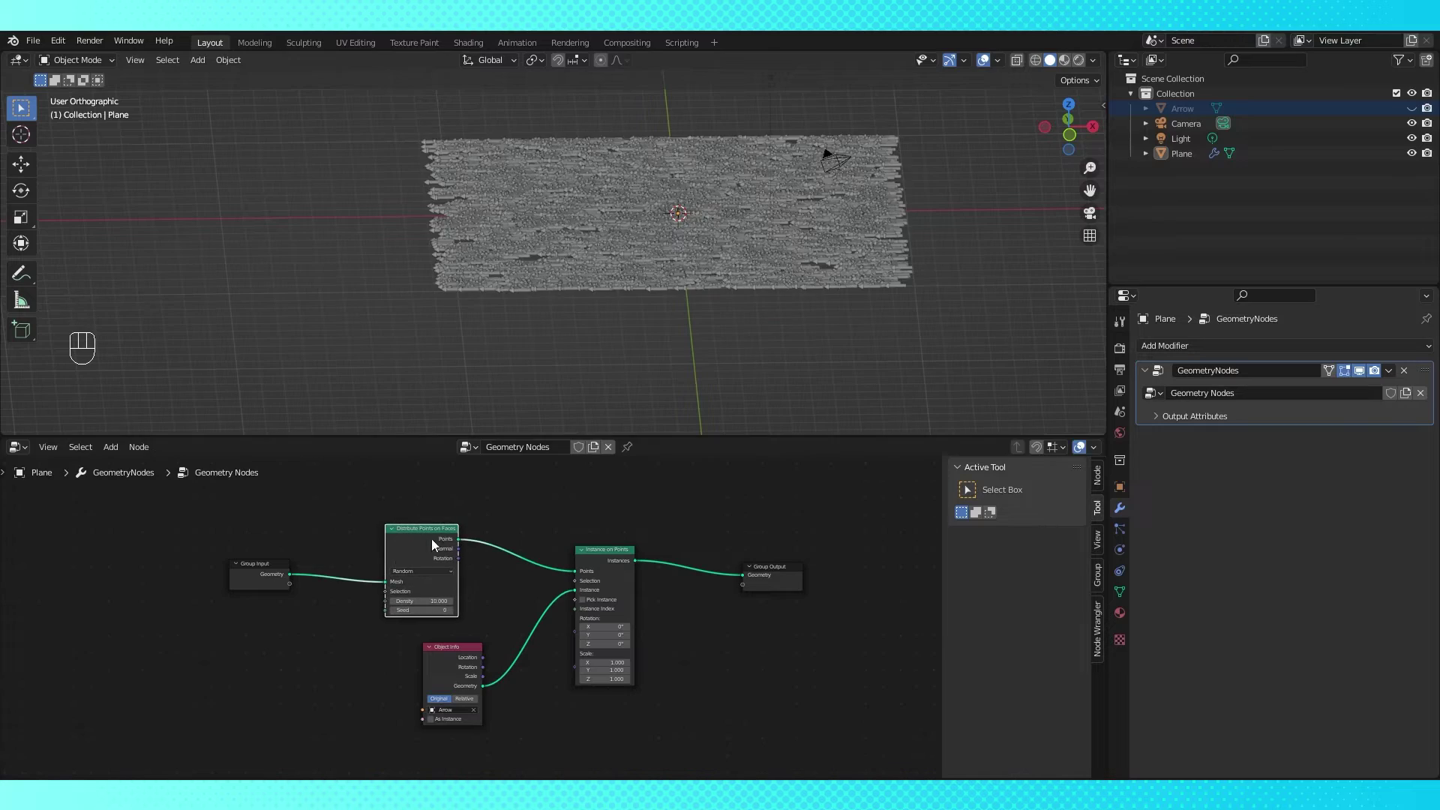
Switch the point distribution to Poisson Disk and set its minimum distance to 0.9 m
scroll(700, 237, "up", 4)
mouse_move(435, 601)
left_mouse_down()
mouse_move(375, 601)
mouse_move(451, 588)
left_mouse_up()
left_click(448, 572)
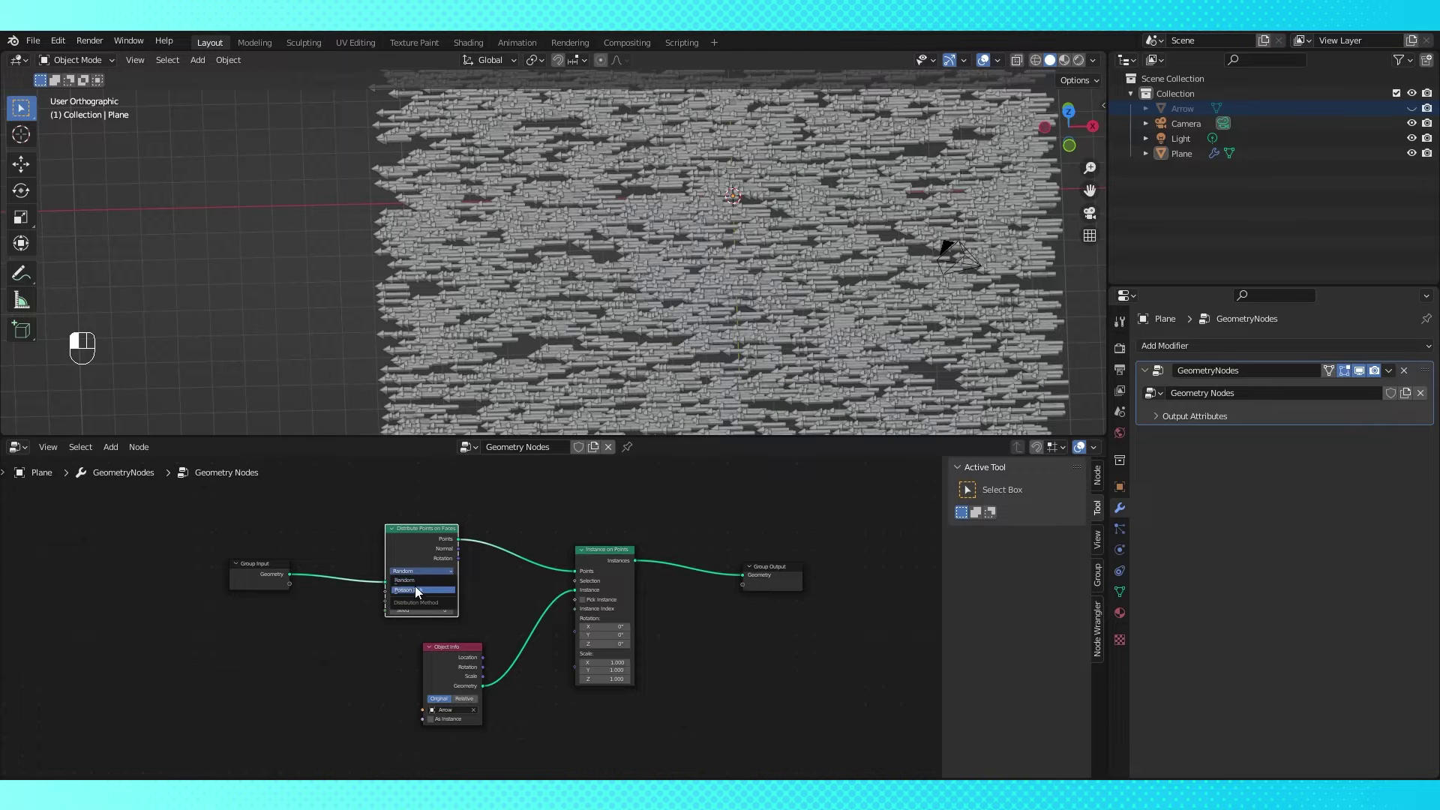
left_click(416, 590)
scroll(465, 617, "up", 1)
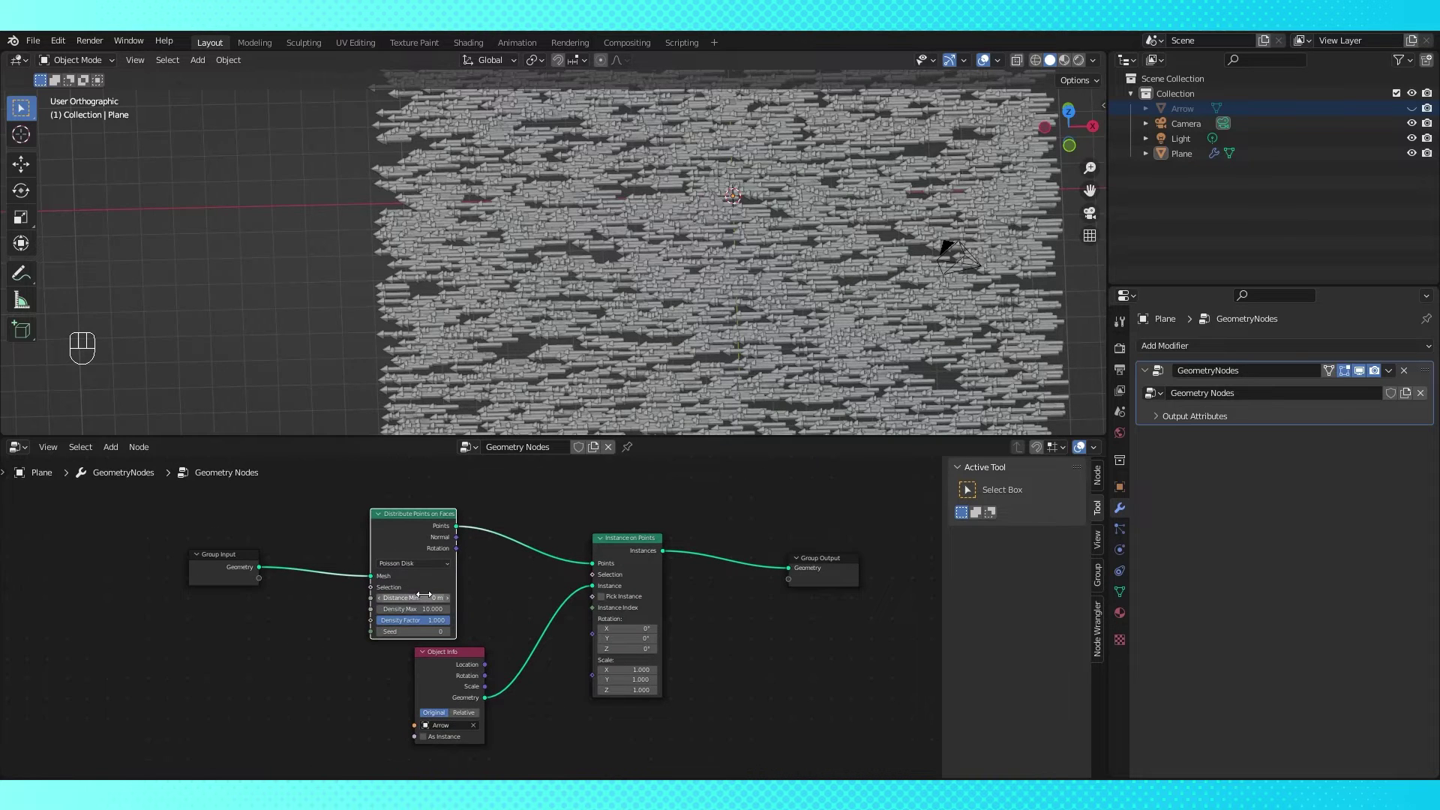
left_click_drag(413, 598, 443, 598)
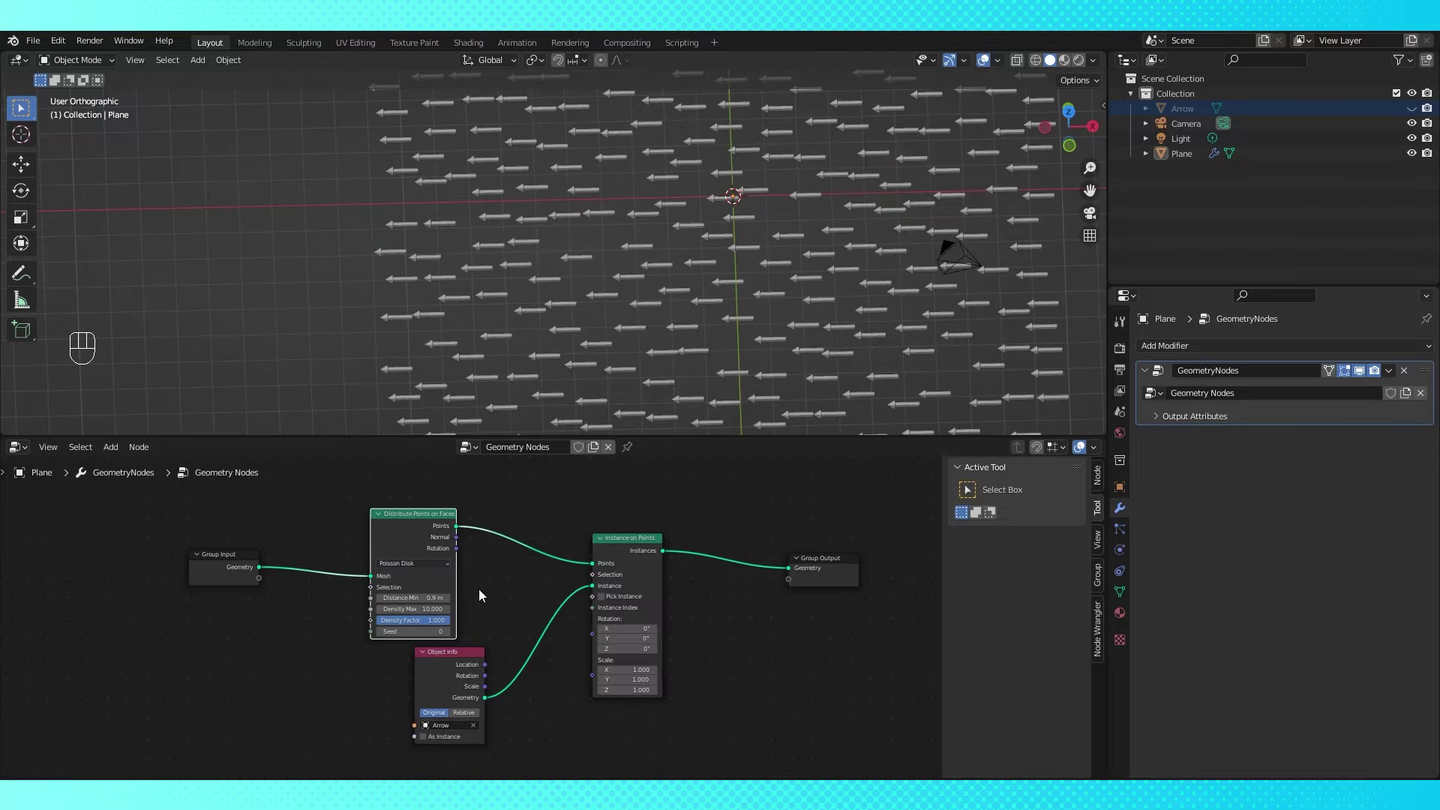
middle_click_drag(670, 339, 663, 375)
scroll(663, 375, "down", 3)
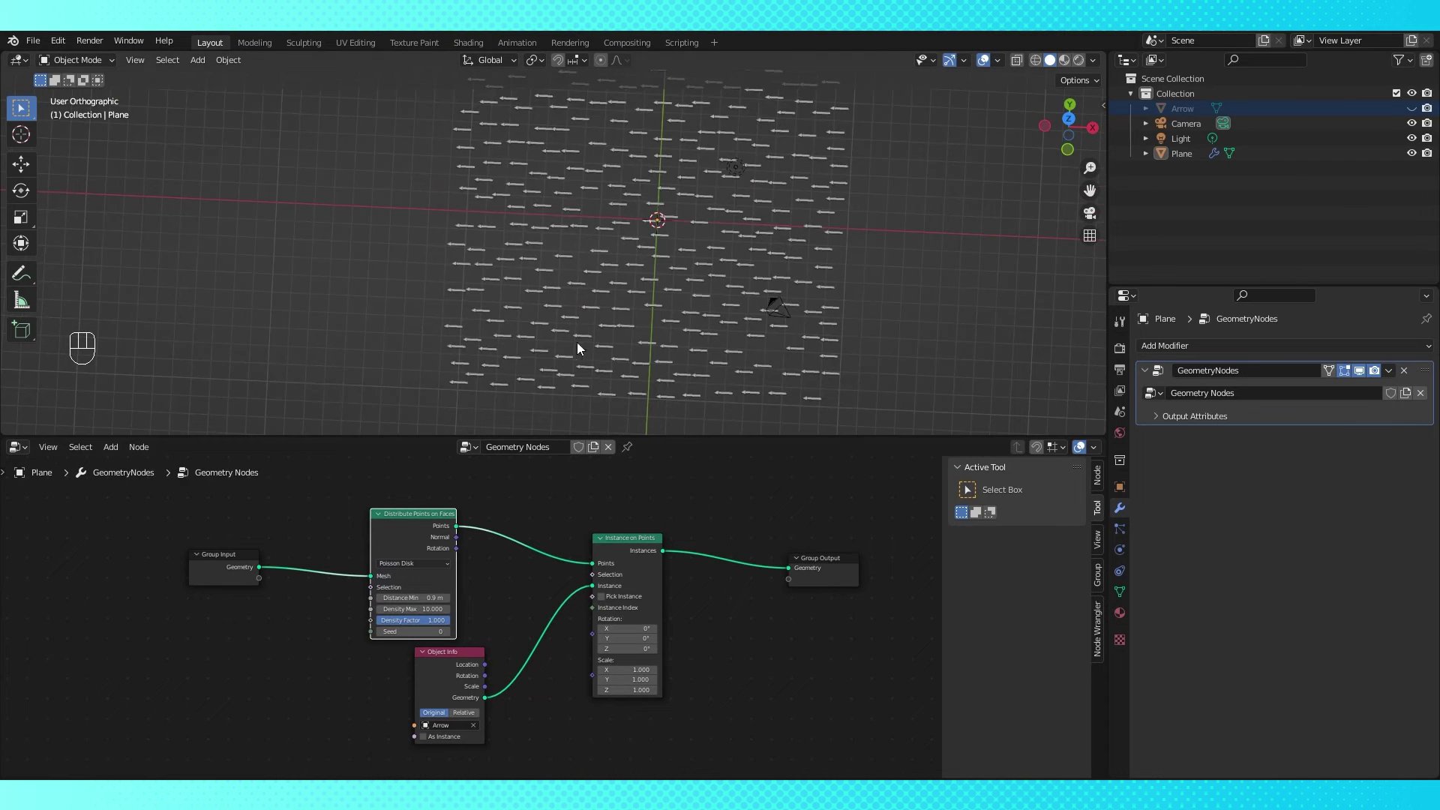
mouse_move(424, 609)
left_mouse_down()
mouse_move(394, 609)
mouse_move(443, 609)
left_mouse_up()
middle_click_drag(674, 384, 707, 294)
Collapse the Distribute Points on Faces node and arrange it compactly with the Group Input and Object Info nodes
left_click_drag(403, 538, 403, 511)
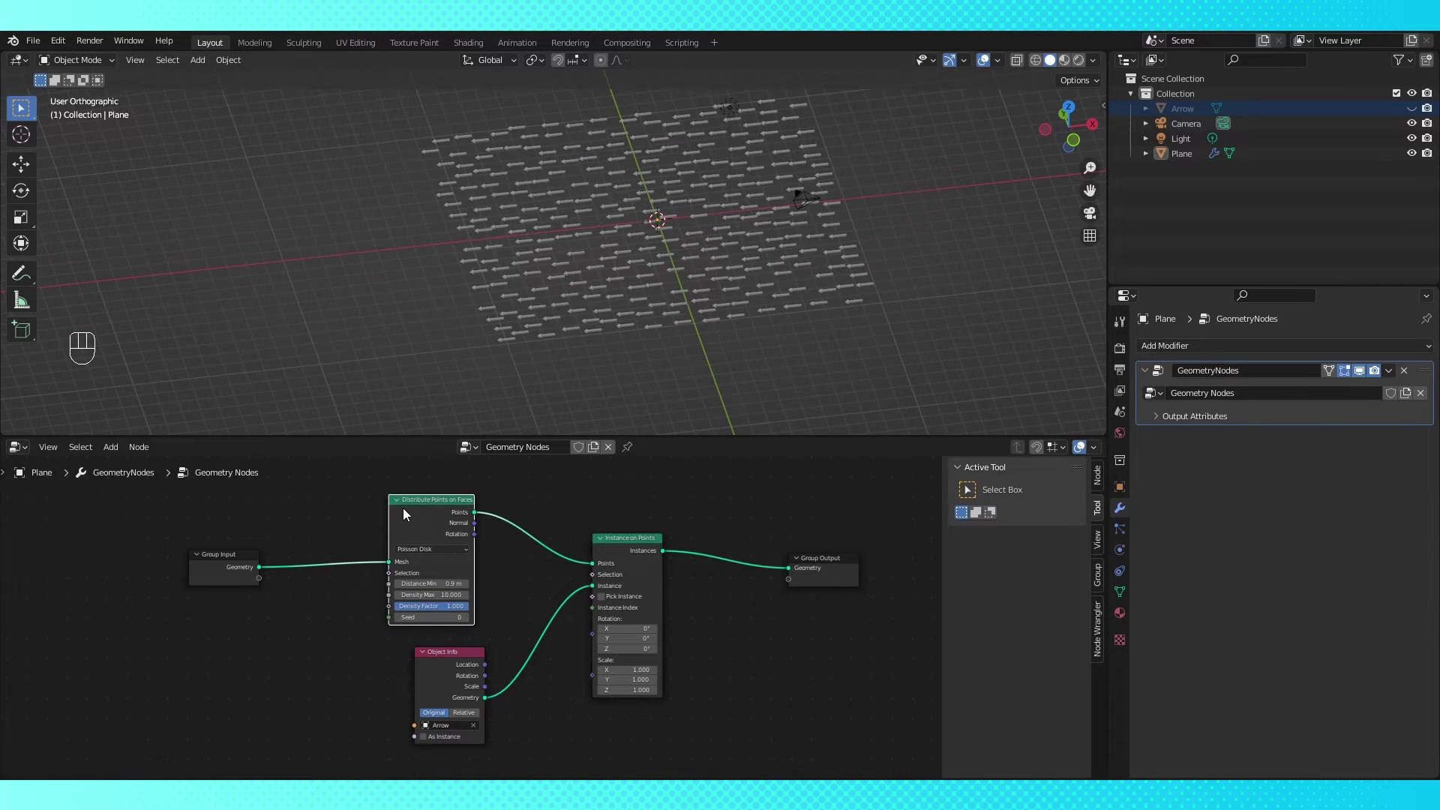
left_click(397, 501)
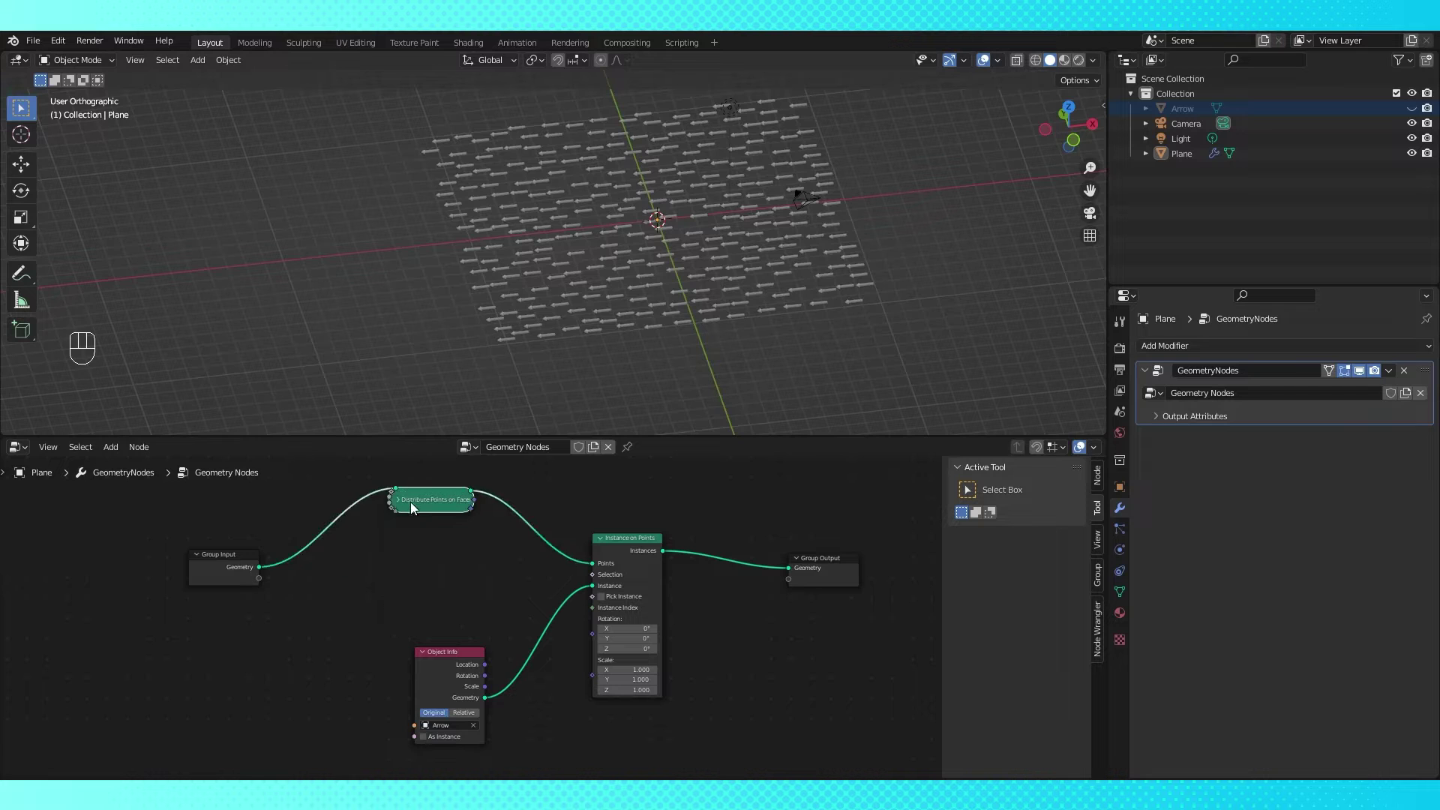
left_click_drag(411, 502, 433, 512)
left_click_drag(222, 565, 323, 505)
left_click_drag(444, 665, 433, 590)
scroll(760, 314, "down", 1)
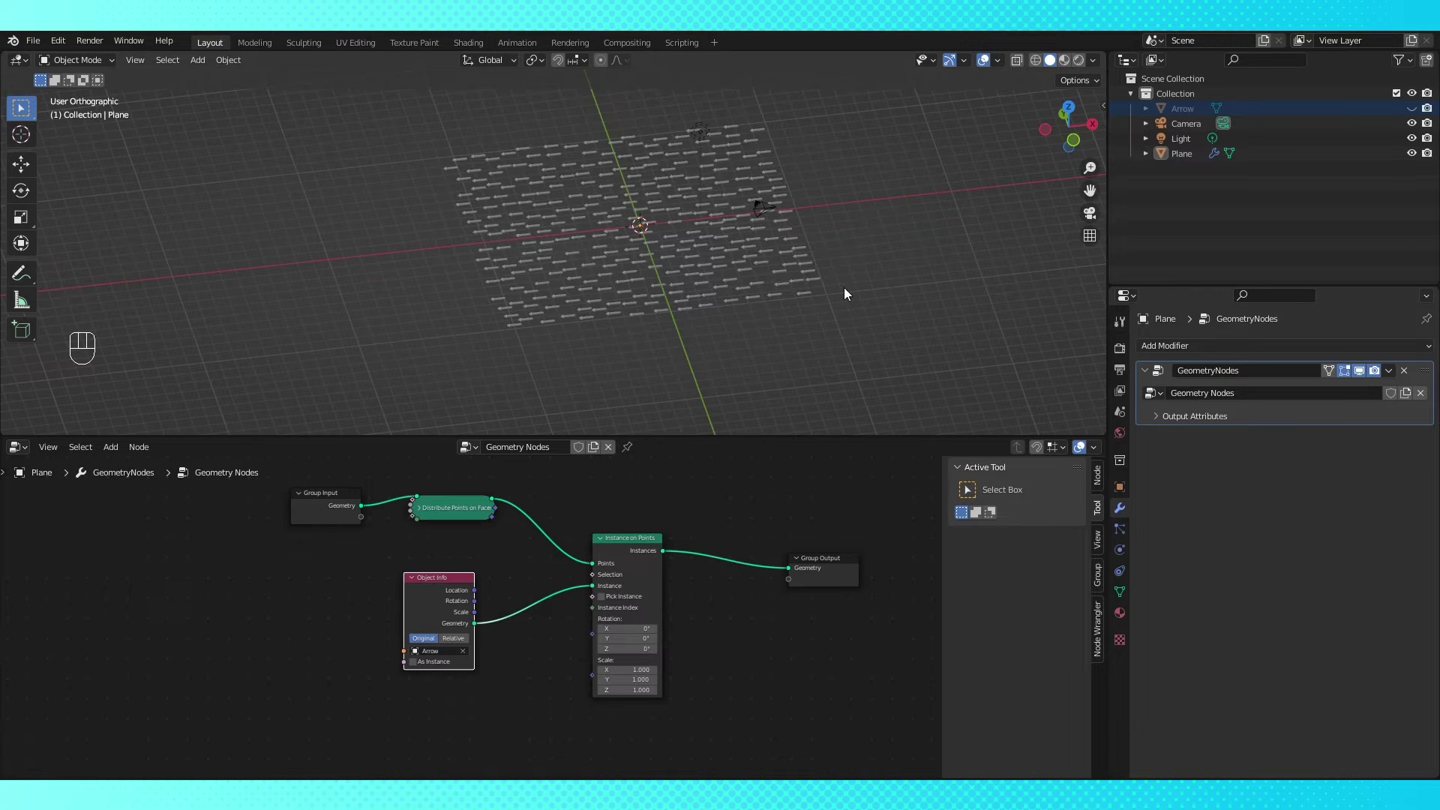
Add an Empty and move it above the arrow plane to about X -3.4 m, Z 8.5 m
key("KP_1")
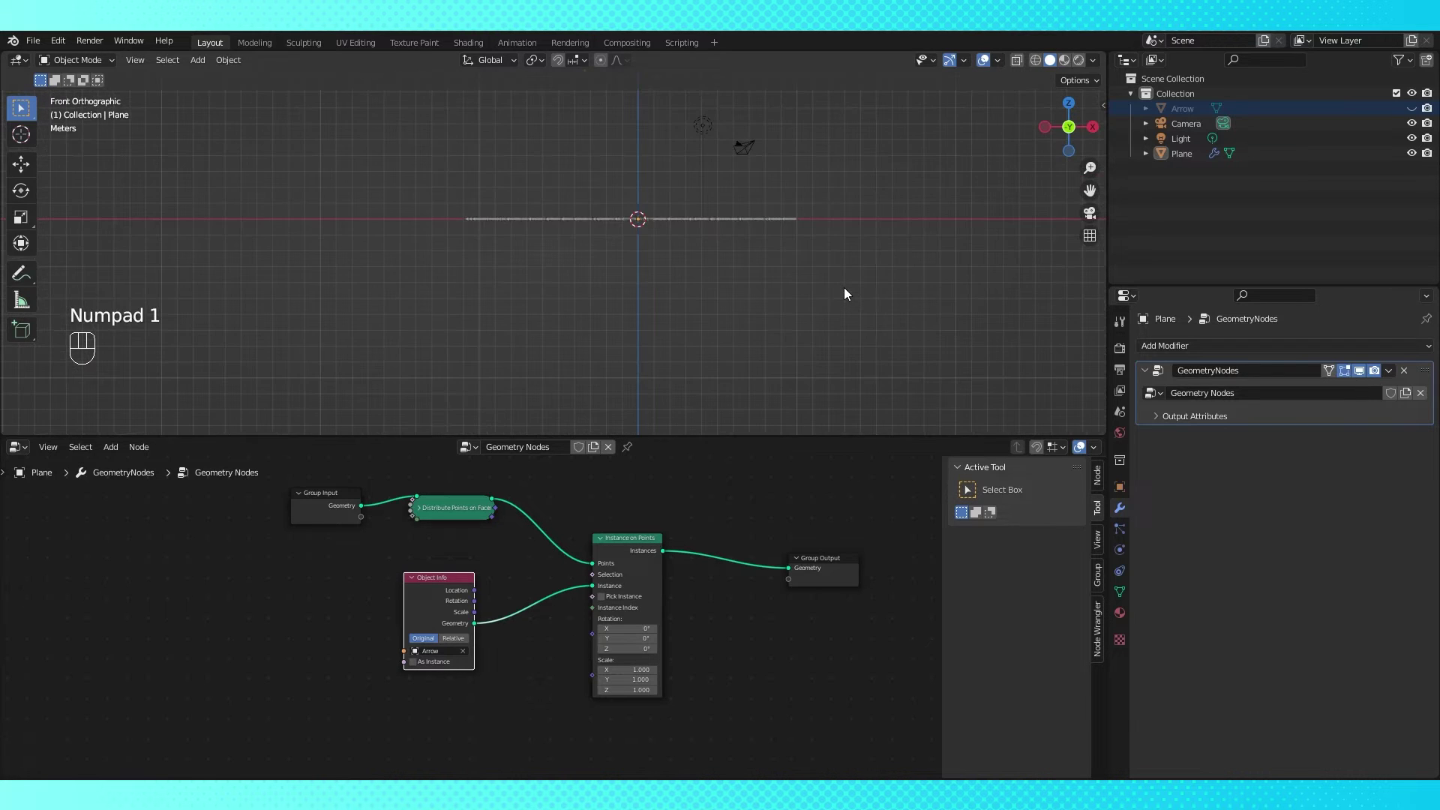
scroll(844, 294, "up", 3, "shift")
key("shift+a")
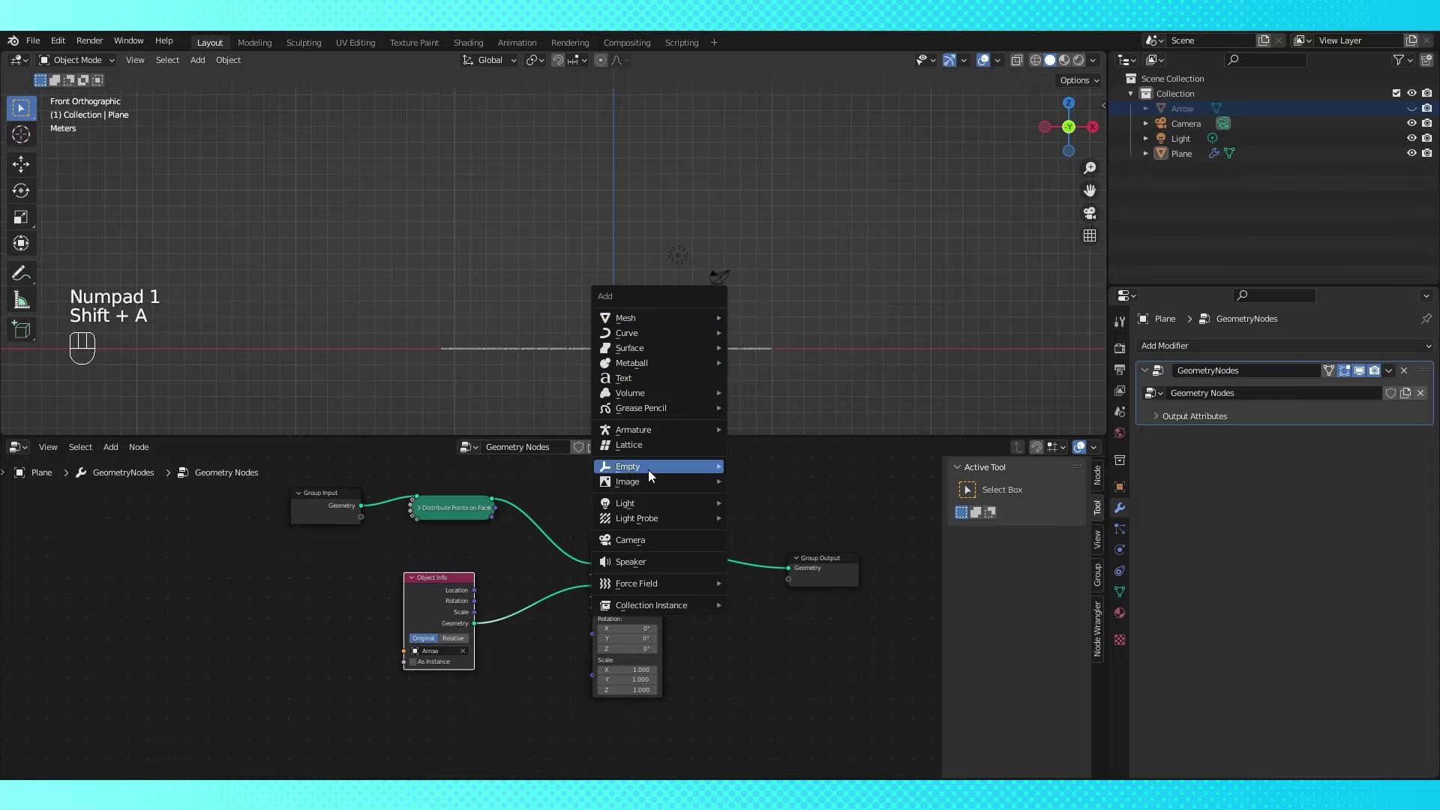
mouse_move(646, 466)
left_click(781, 465)
key("g")
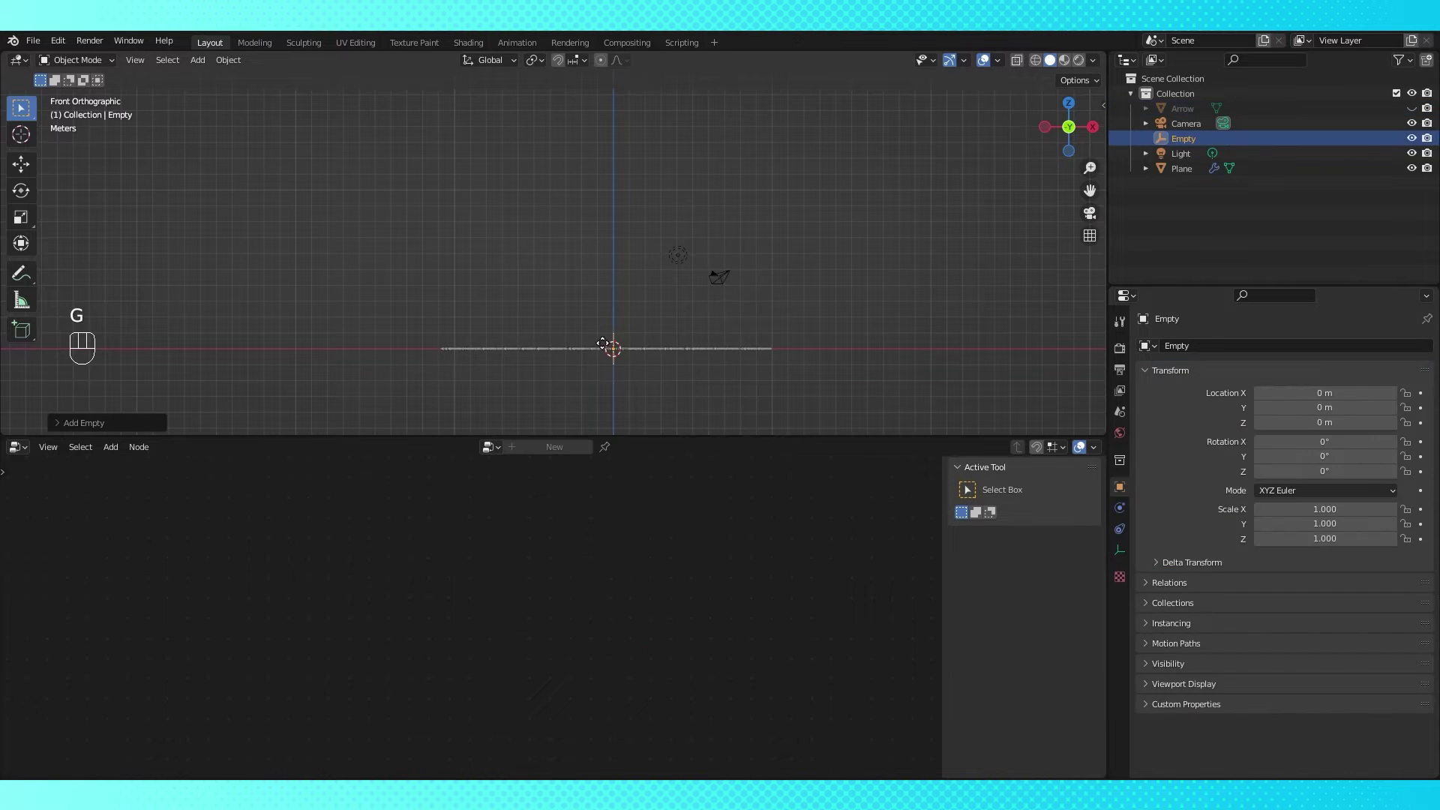
left_click(639, 284)
middle_click_drag(639, 283, 658, 321)
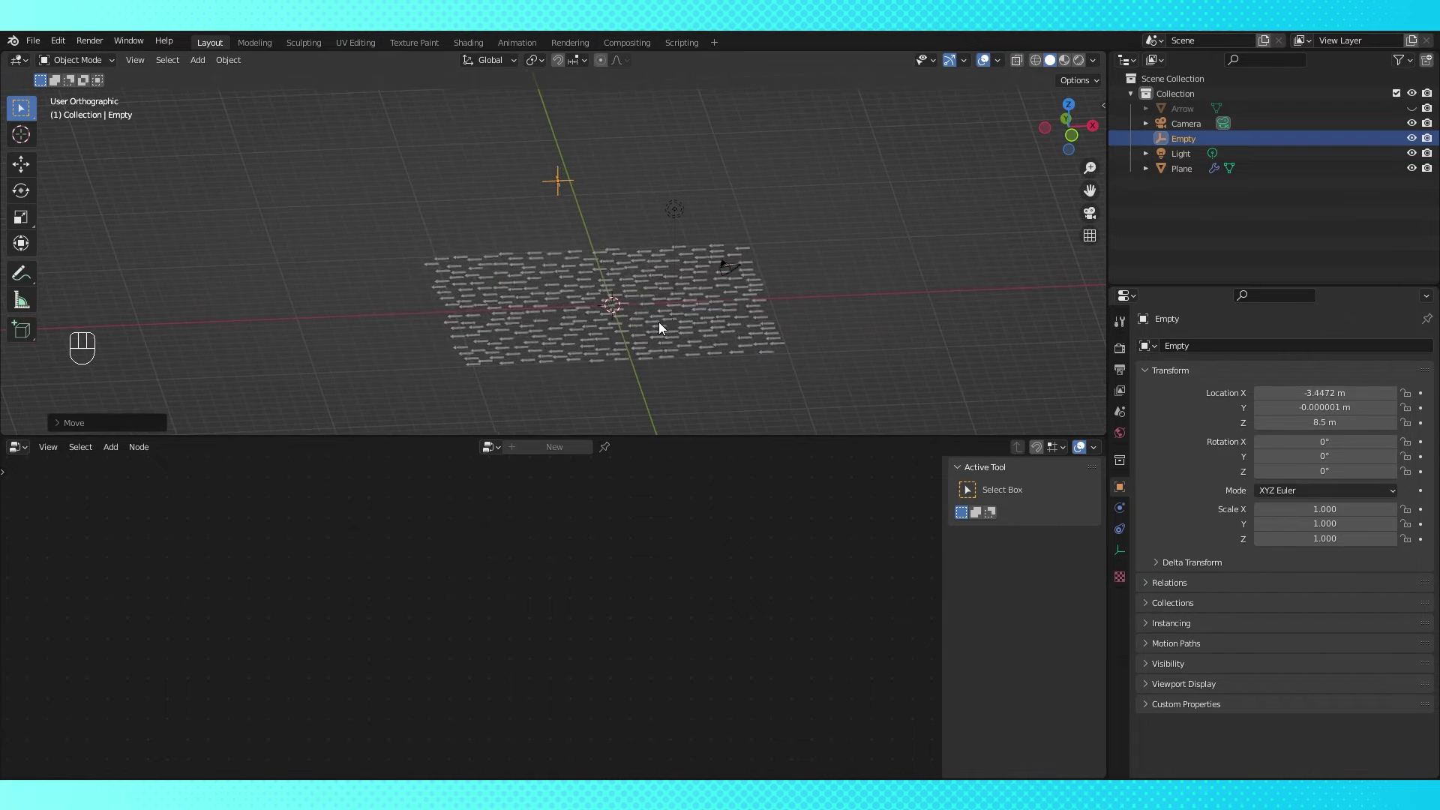
Bring the Empty and the Plane into the Plane's node tree as two stacked Object Info nodes, and shift the Arrow node up
left_click(649, 314)
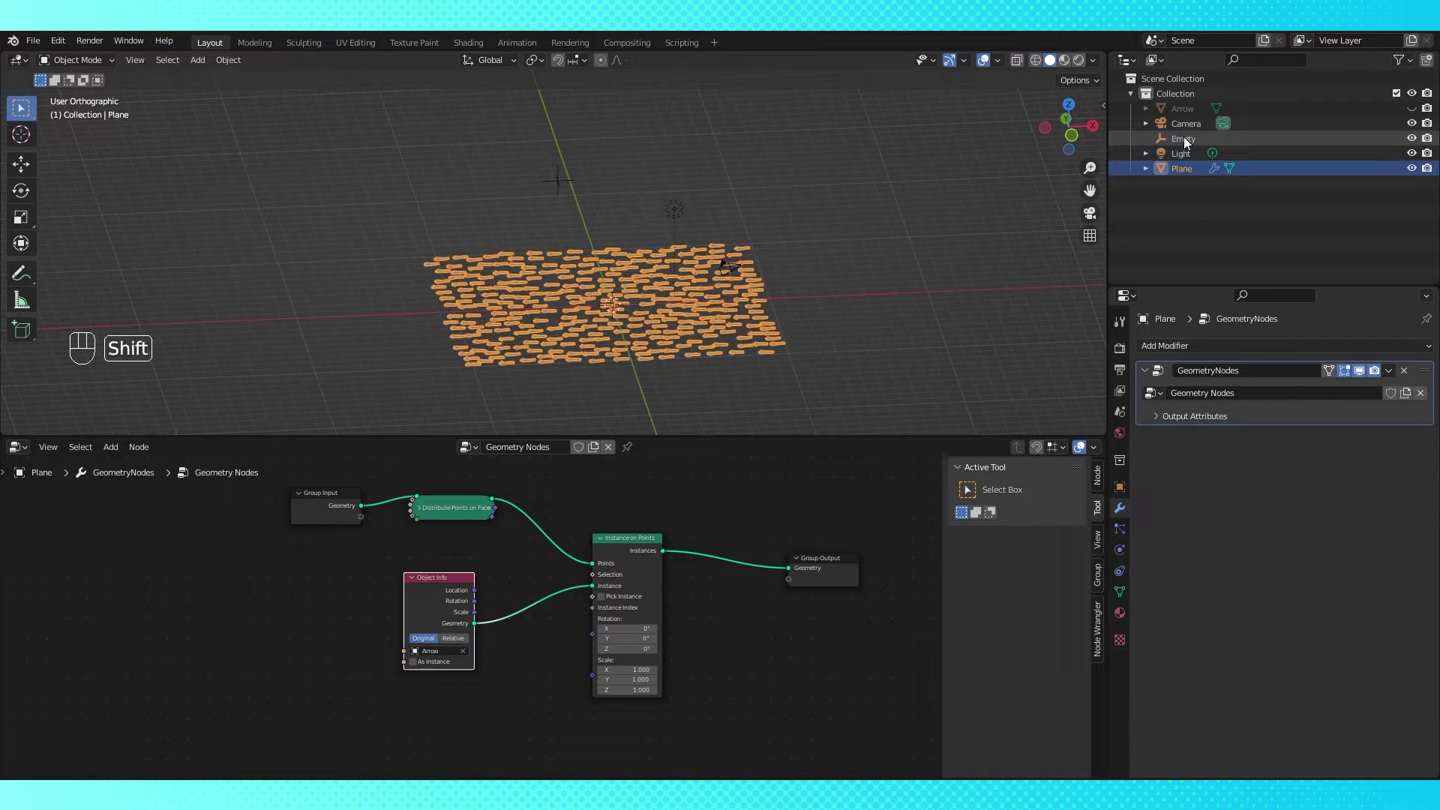
left_click_drag(1184, 139, 192, 629, "shift")
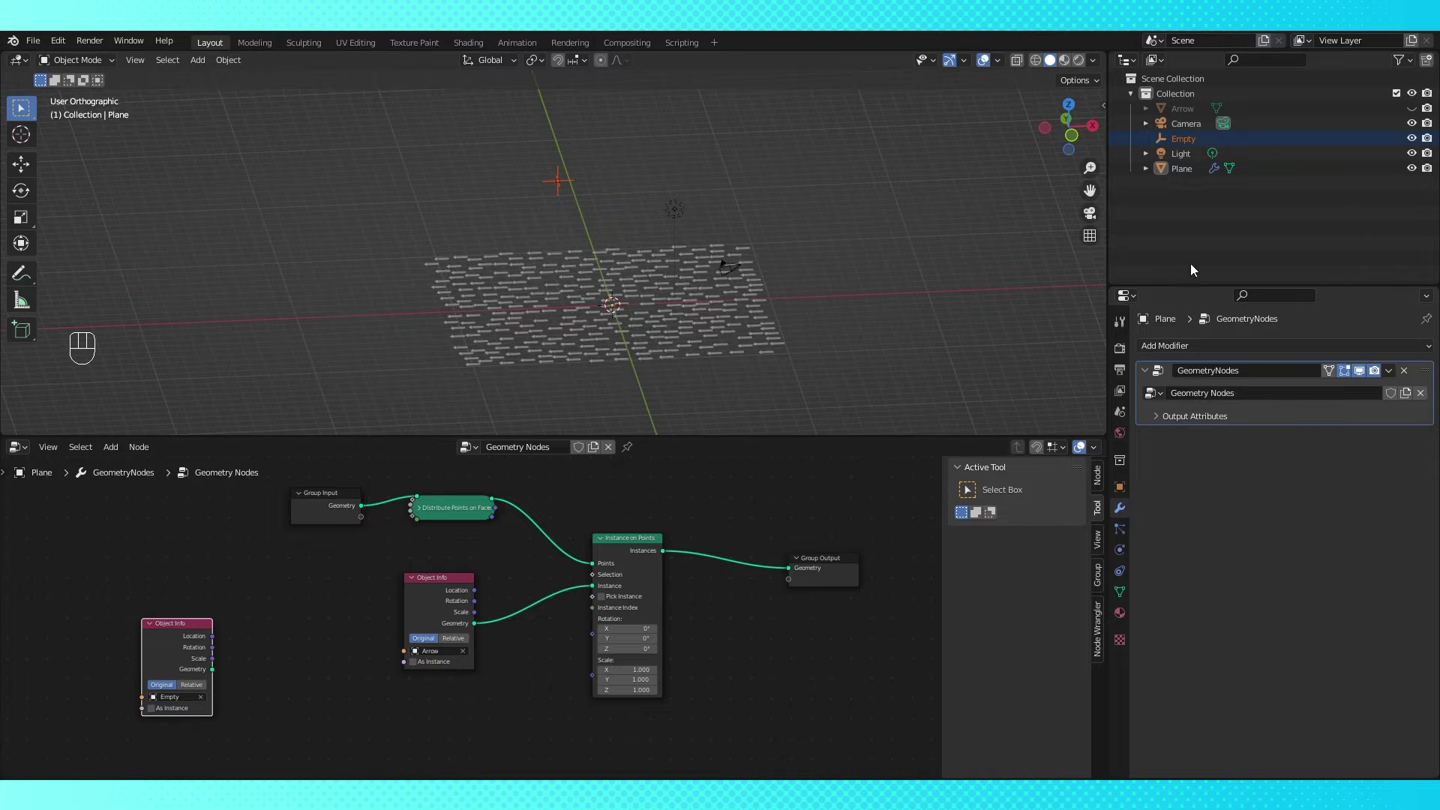
left_click_drag(1184, 171, 307, 673, "shift")
middle_click_drag(308, 672, 343, 572)
left_click_drag(343, 574, 192, 662)
middle_click_drag(463, 484, 434, 512)
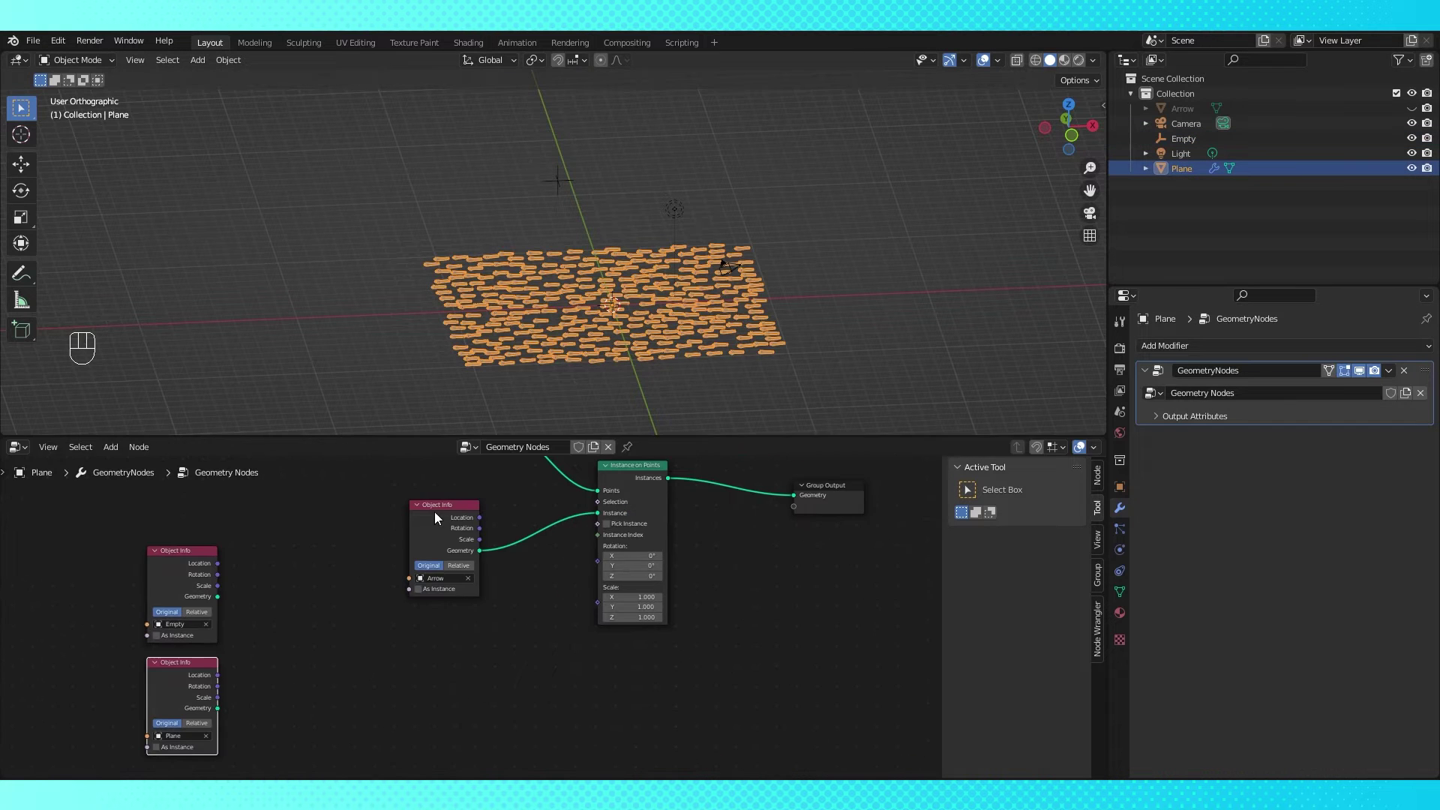
left_click_drag(435, 512, 465, 484)
Add an Align Euler to Vector node below the Arrow Object Info node
middle_click_drag(369, 640, 398, 632)
key("shift+a")
mouse_move(344, 713)
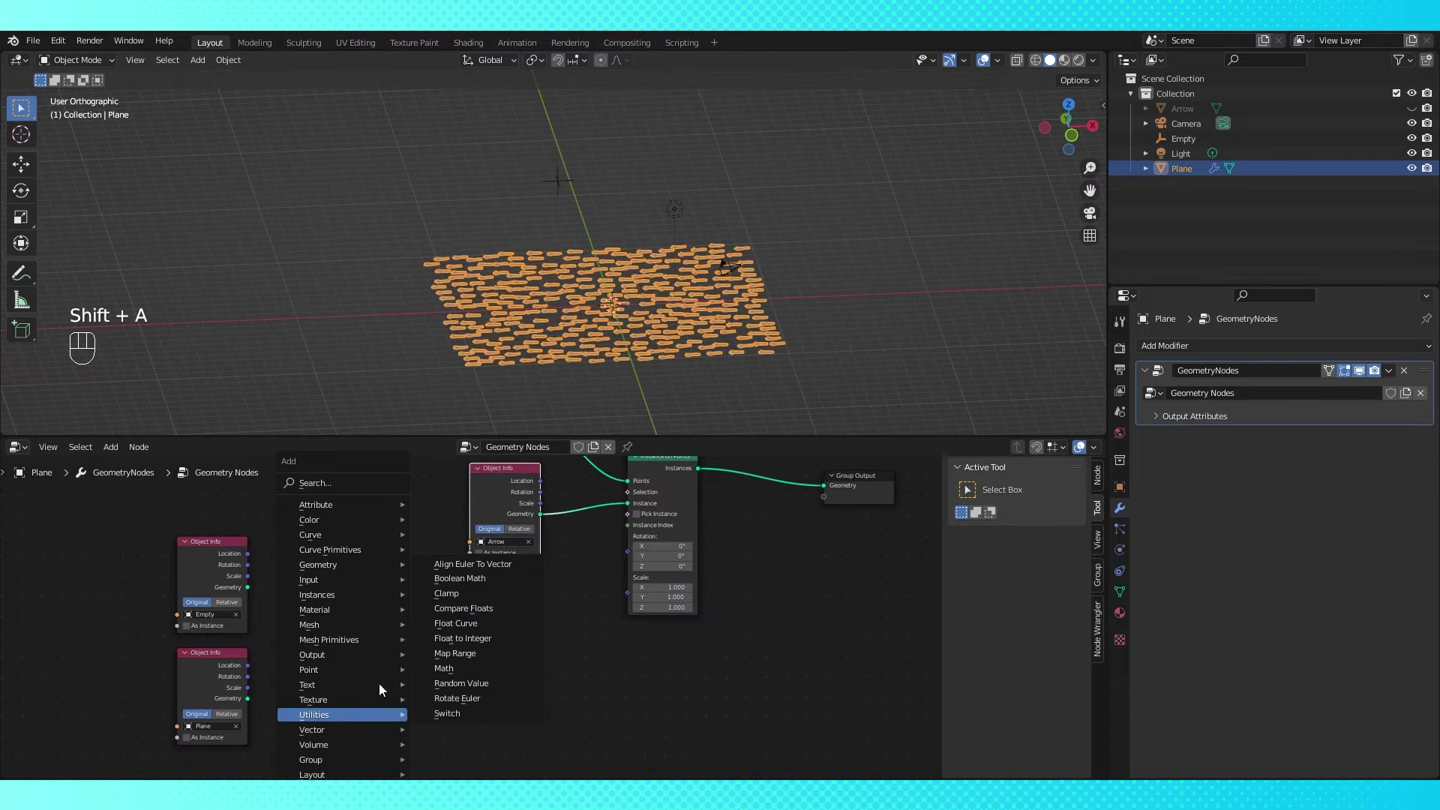
left_click(462, 564)
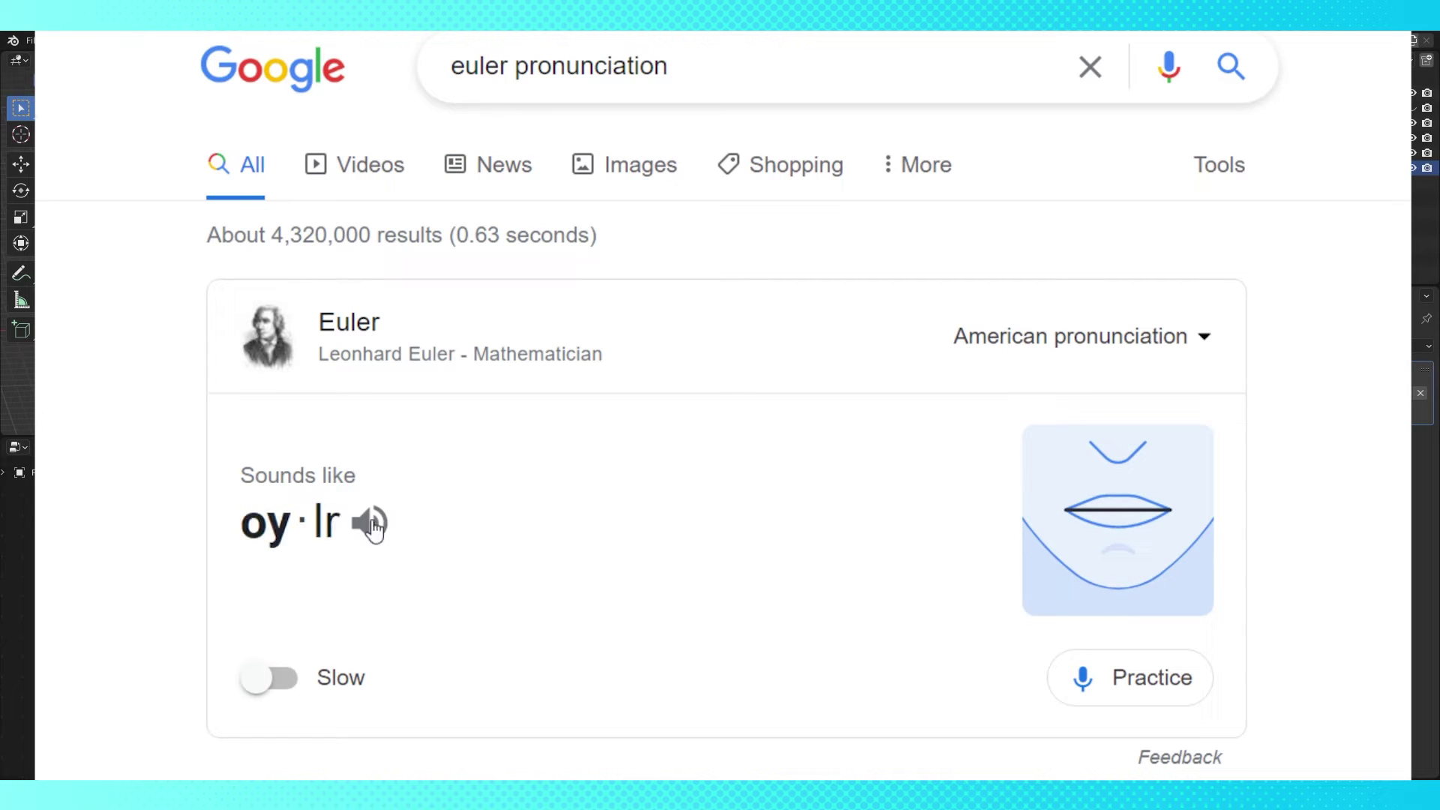
left_click(409, 507)
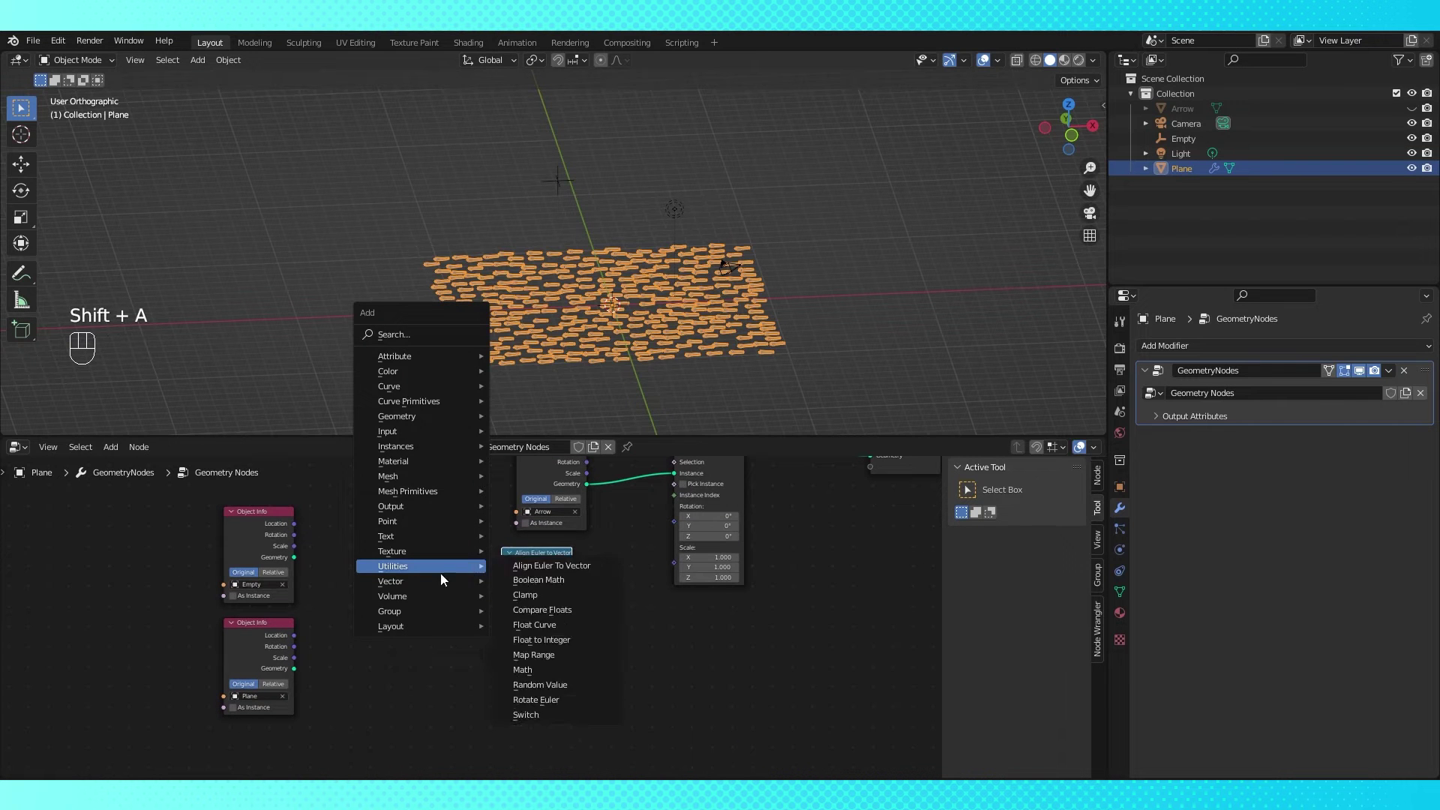
Add a Vector Math node set to Subtract between the Empty and Plane Object Info nodes and Align Euler to Vector
left_click(563, 621)
left_click(357, 546)
left_click(395, 580)
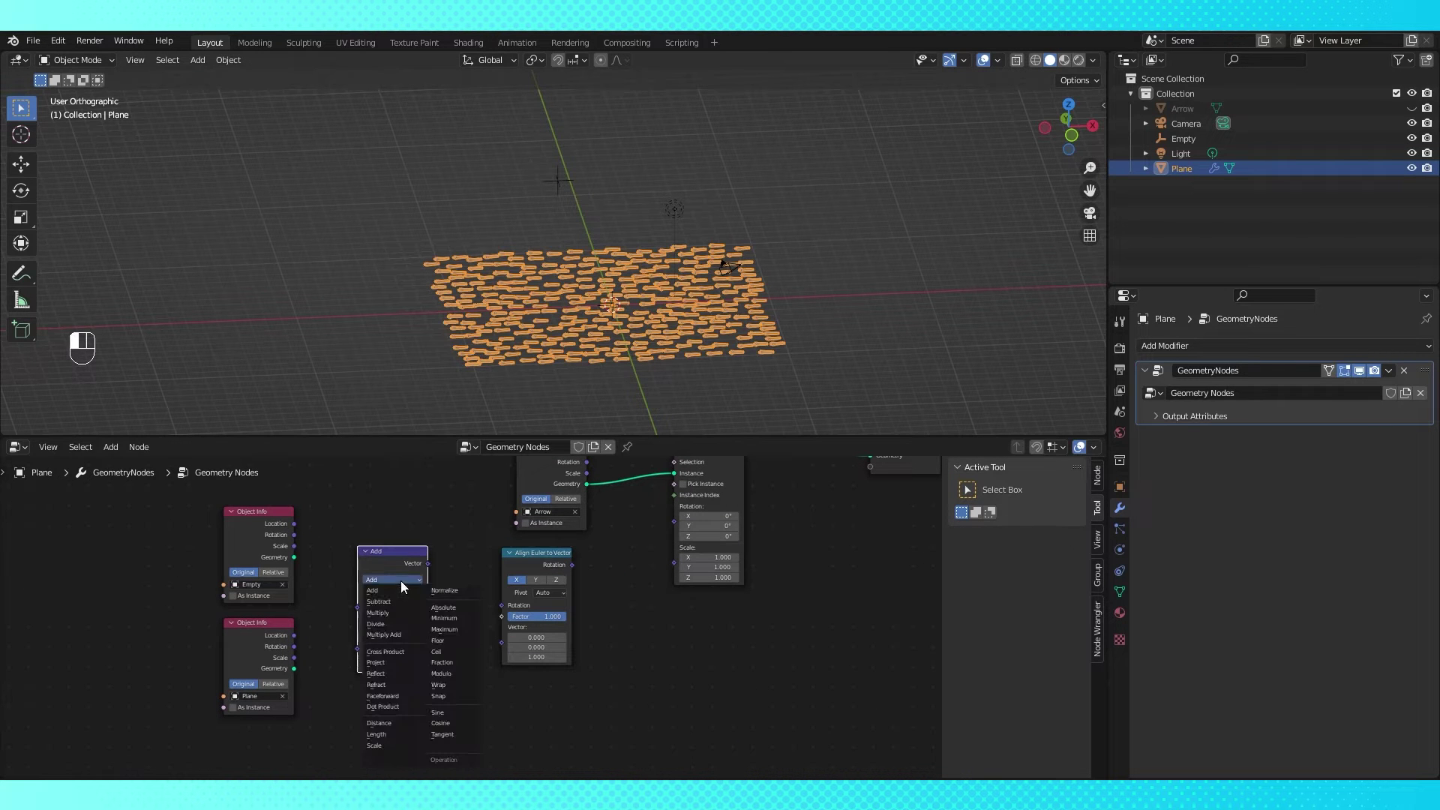
left_click(397, 594)
left_click_drag(384, 569, 401, 538)
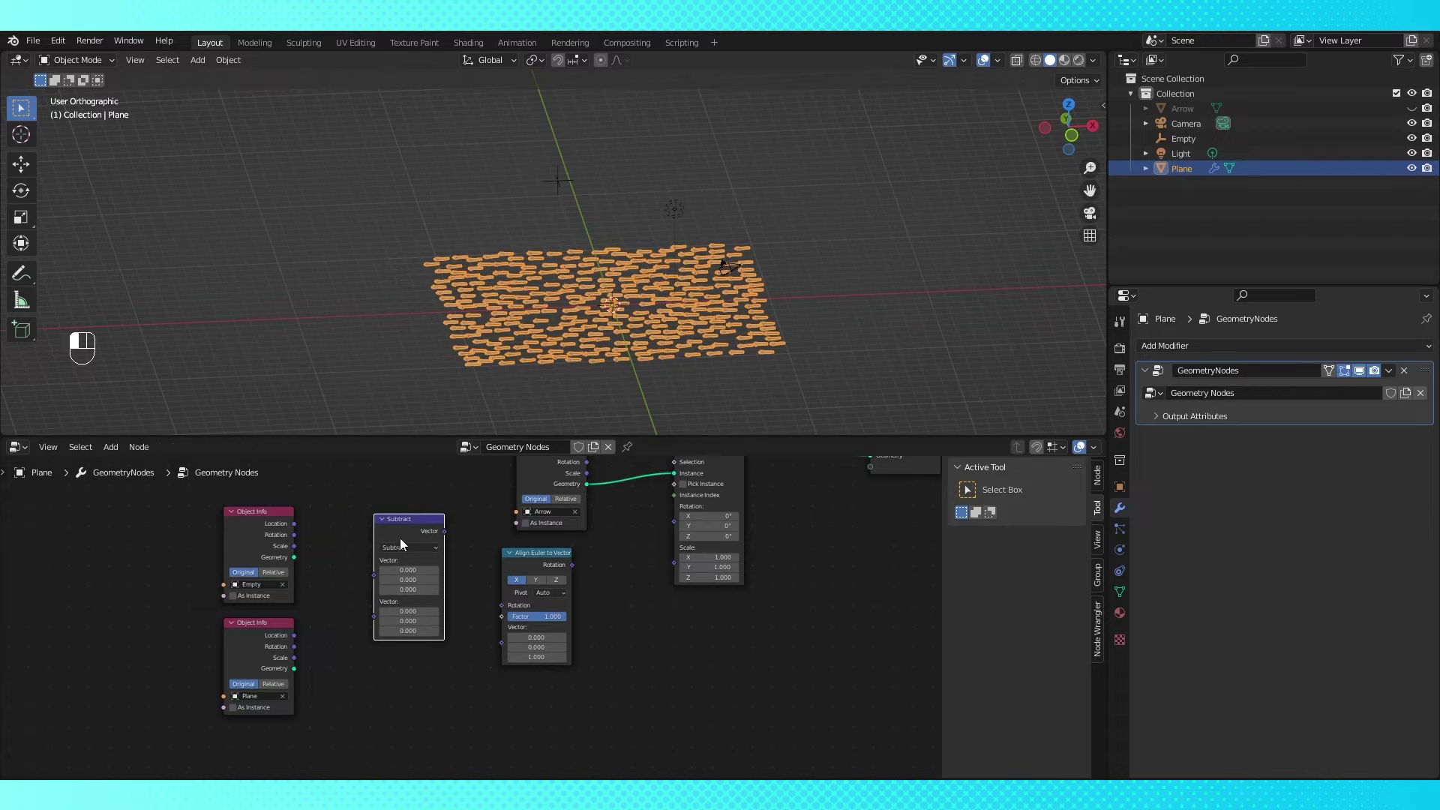
Wire the Plane's Location minus the Empty's Location through Align Euler to Vector into the instance Rotation, placing the Plane node above the Empty node
left_click_drag(294, 523, 374, 616)
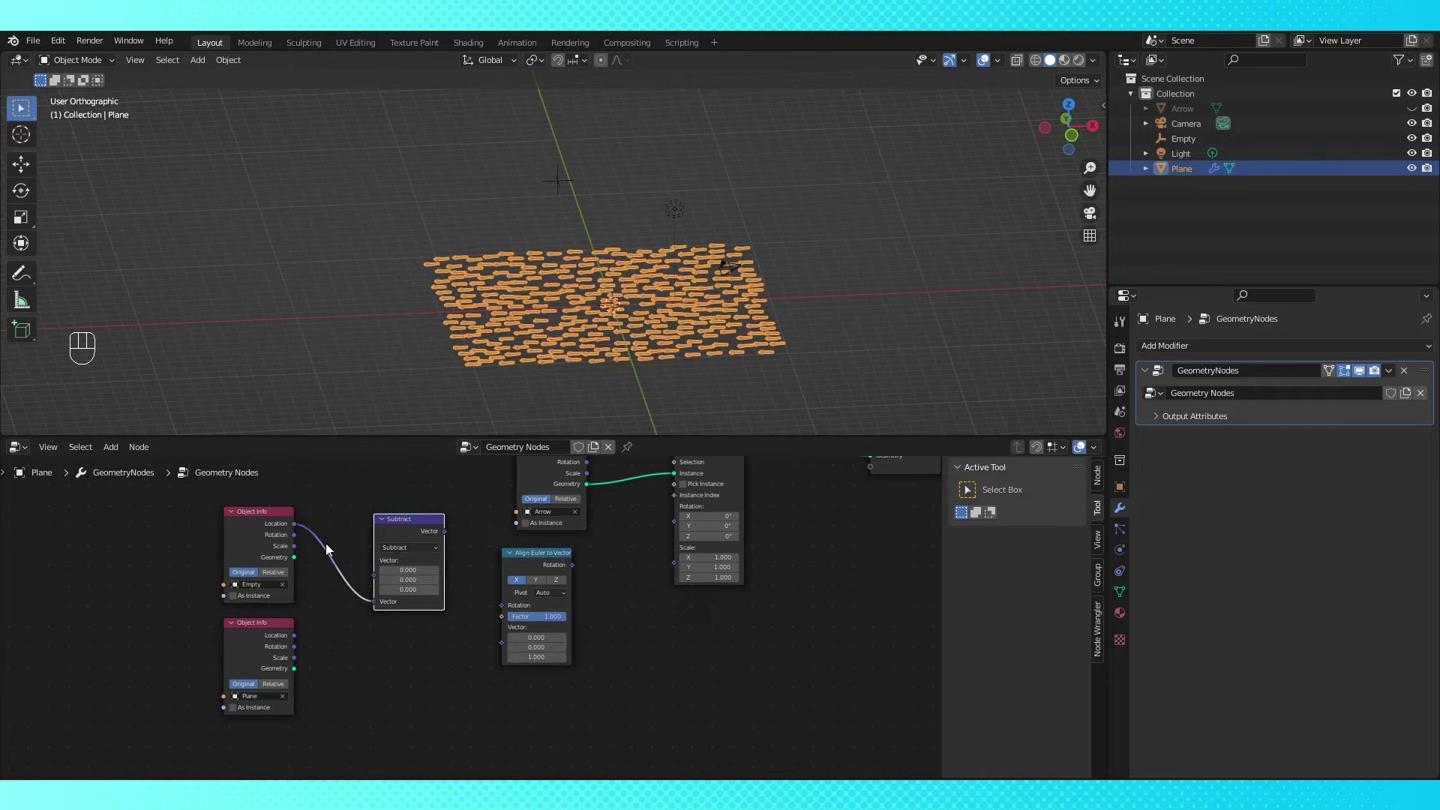
left_click_drag(294, 636, 374, 562)
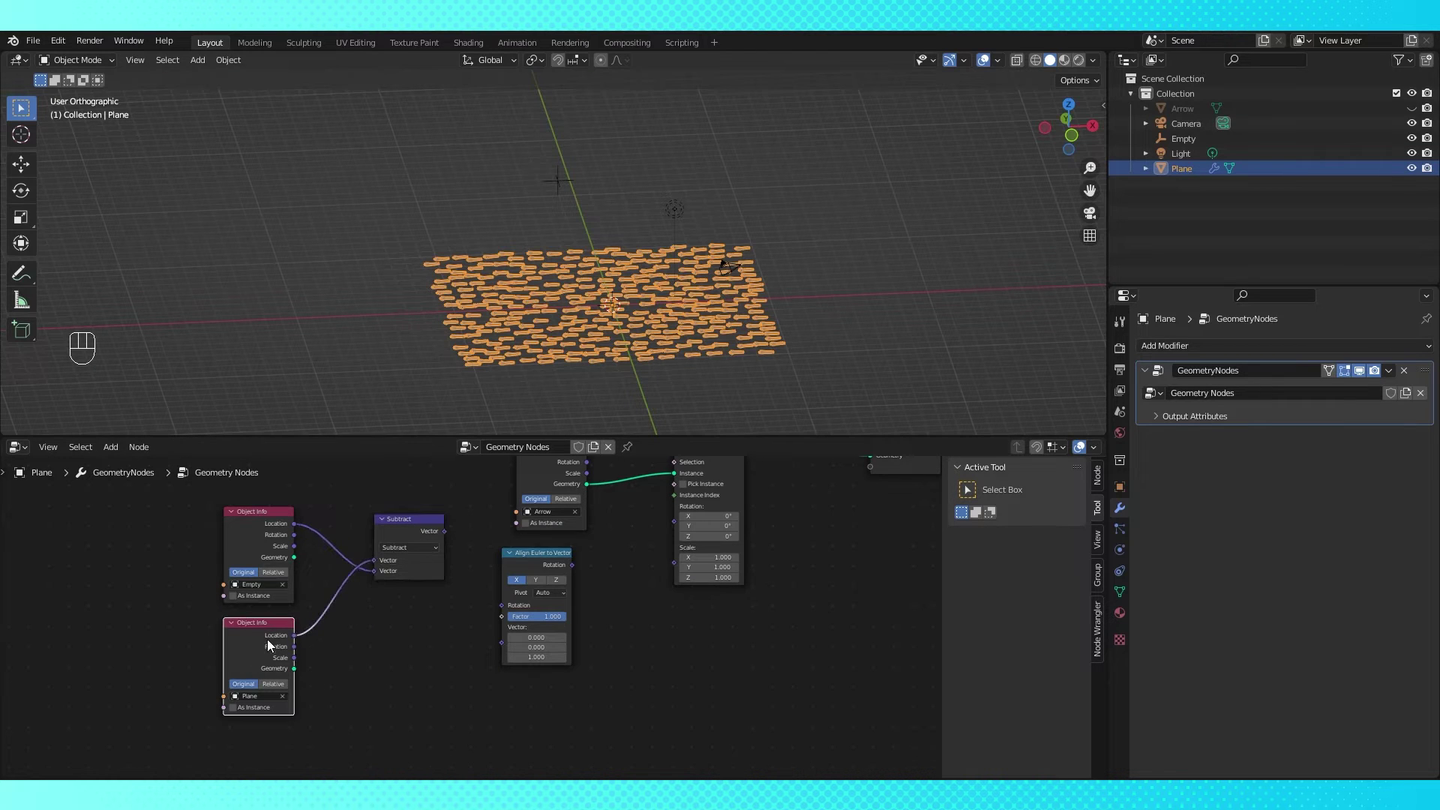
left_click_drag(267, 639, 219, 649)
left_click_drag(169, 520, 246, 528)
left_click_drag(252, 670, 254, 664)
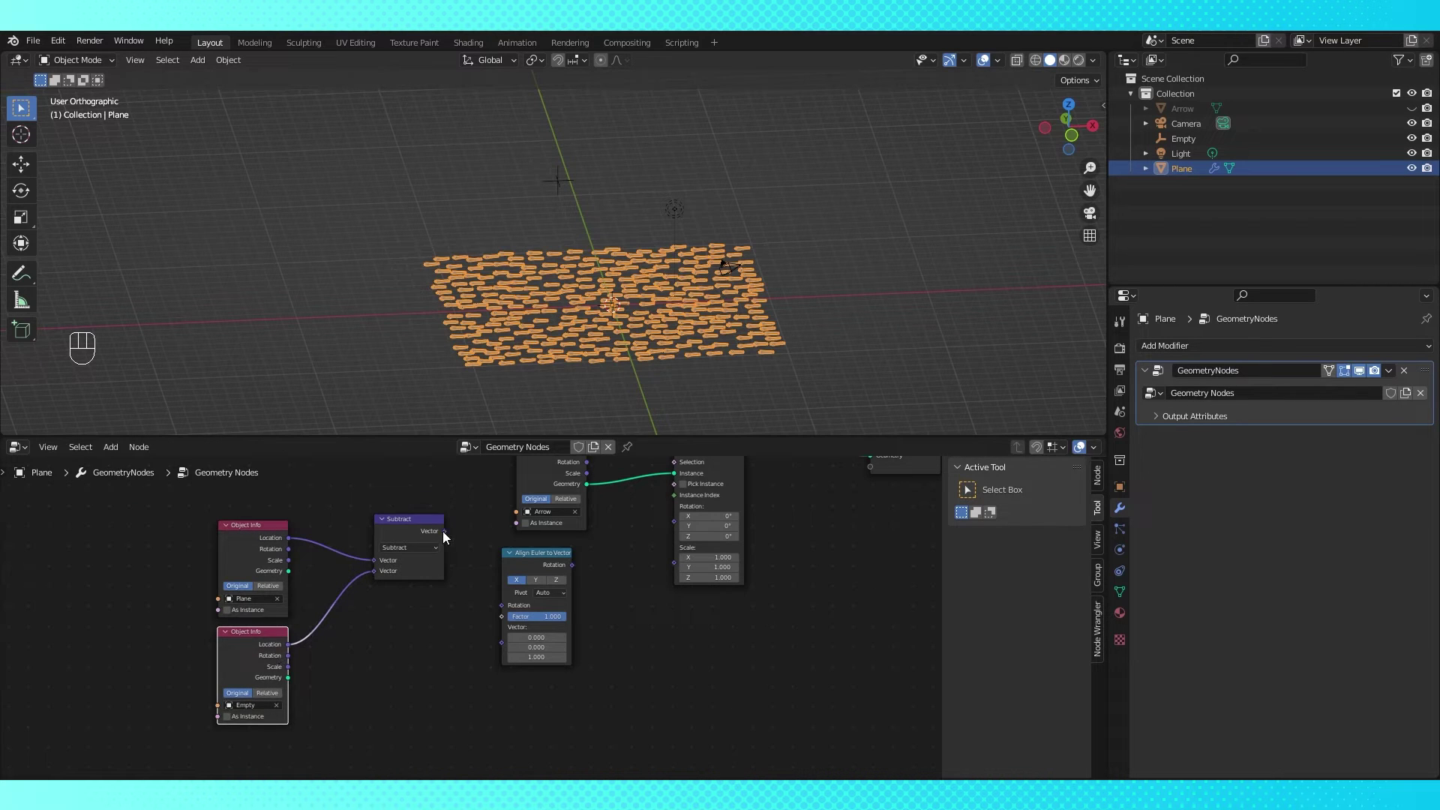
left_click_drag(444, 531, 504, 642)
left_click_drag(573, 564, 675, 506)
Move the Empty below the plane to about X -4.1 m, Z -4.5 m and inspect how the arrows orient
key("KP_1")
left_click(561, 177)
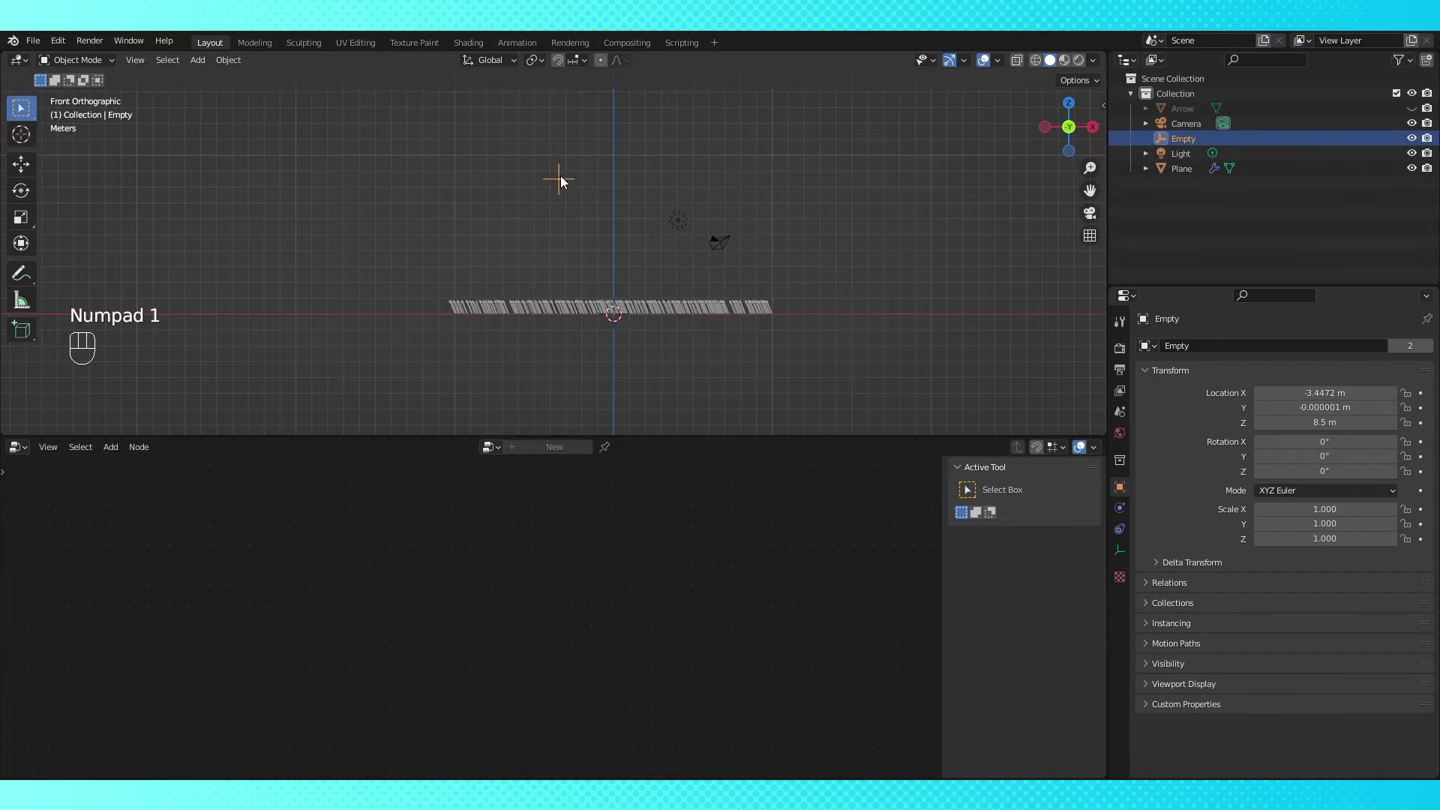
key("g")
left_click(553, 382)
middle_click_drag(601, 253, 684, 260)
left_click(653, 211)
key("Tab")
middle_click_drag(639, 338, 675, 345)
key("Tab")
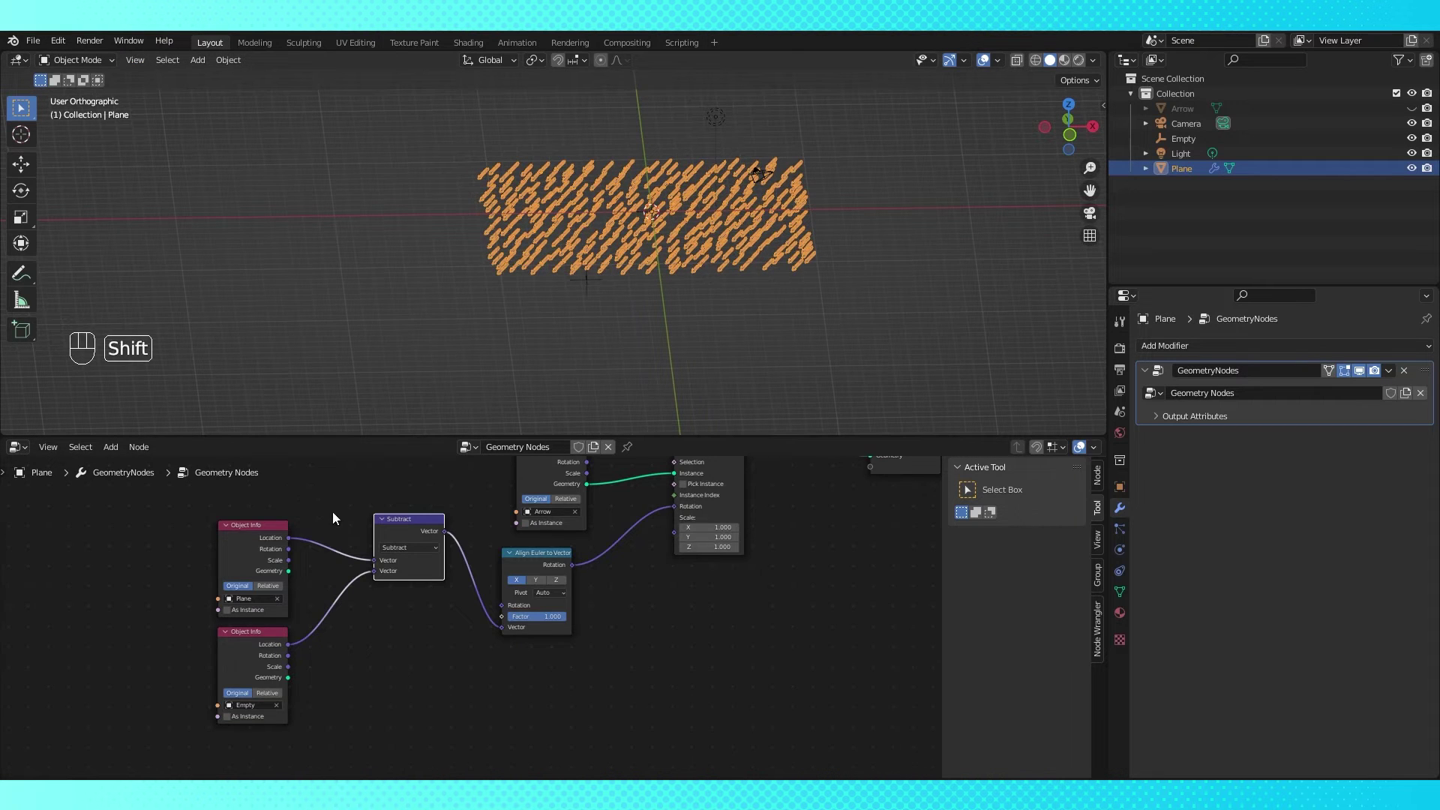
Add a Position node and link it to Subtract's first Vector input in place of the Plane's Location
middle_click_drag(331, 512, 422, 560, "shift")
key("shift+a")
mouse_move(348, 409)
left_click(487, 611)
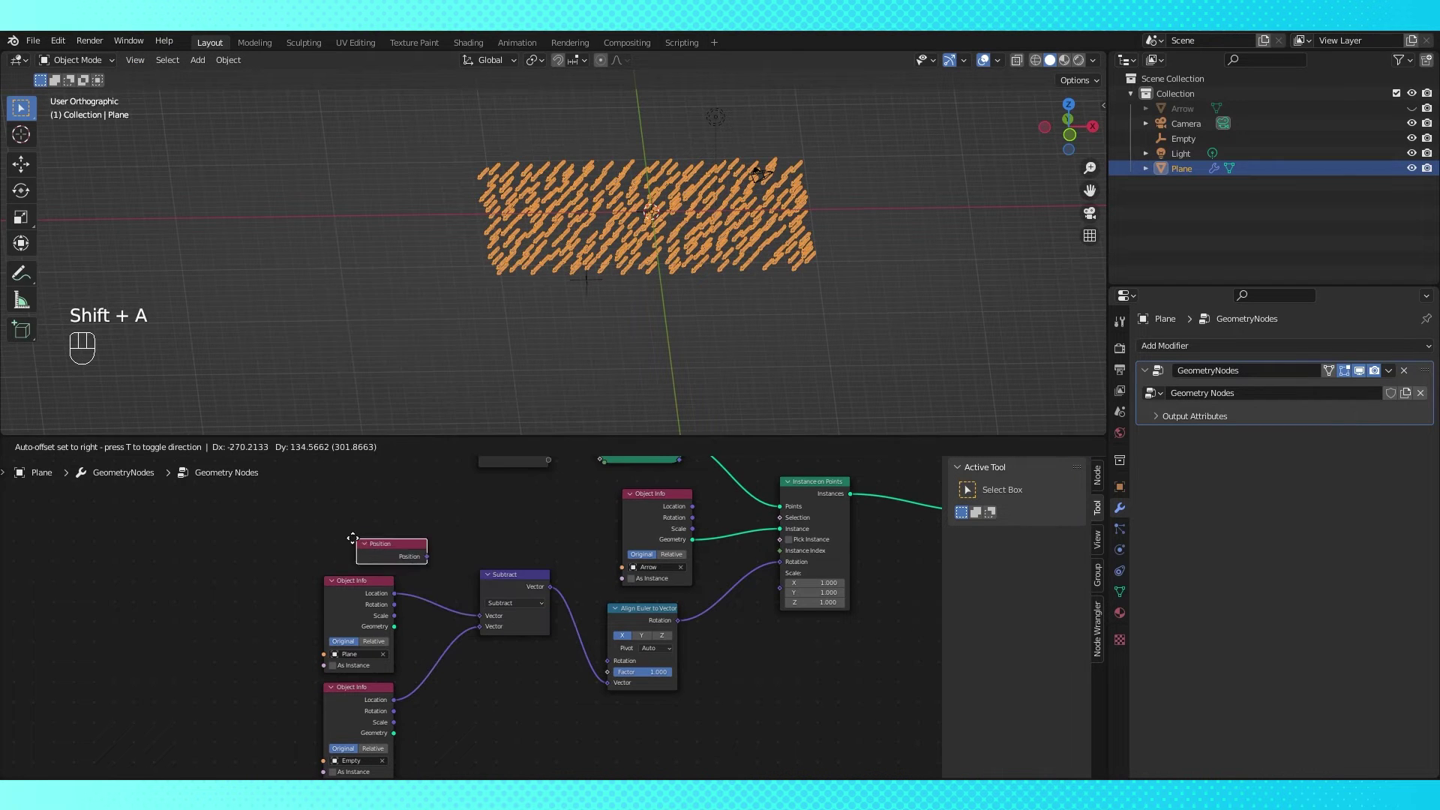
left_click(303, 525)
left_click_drag(371, 595, 307, 591)
left_click_drag(387, 550, 484, 612)
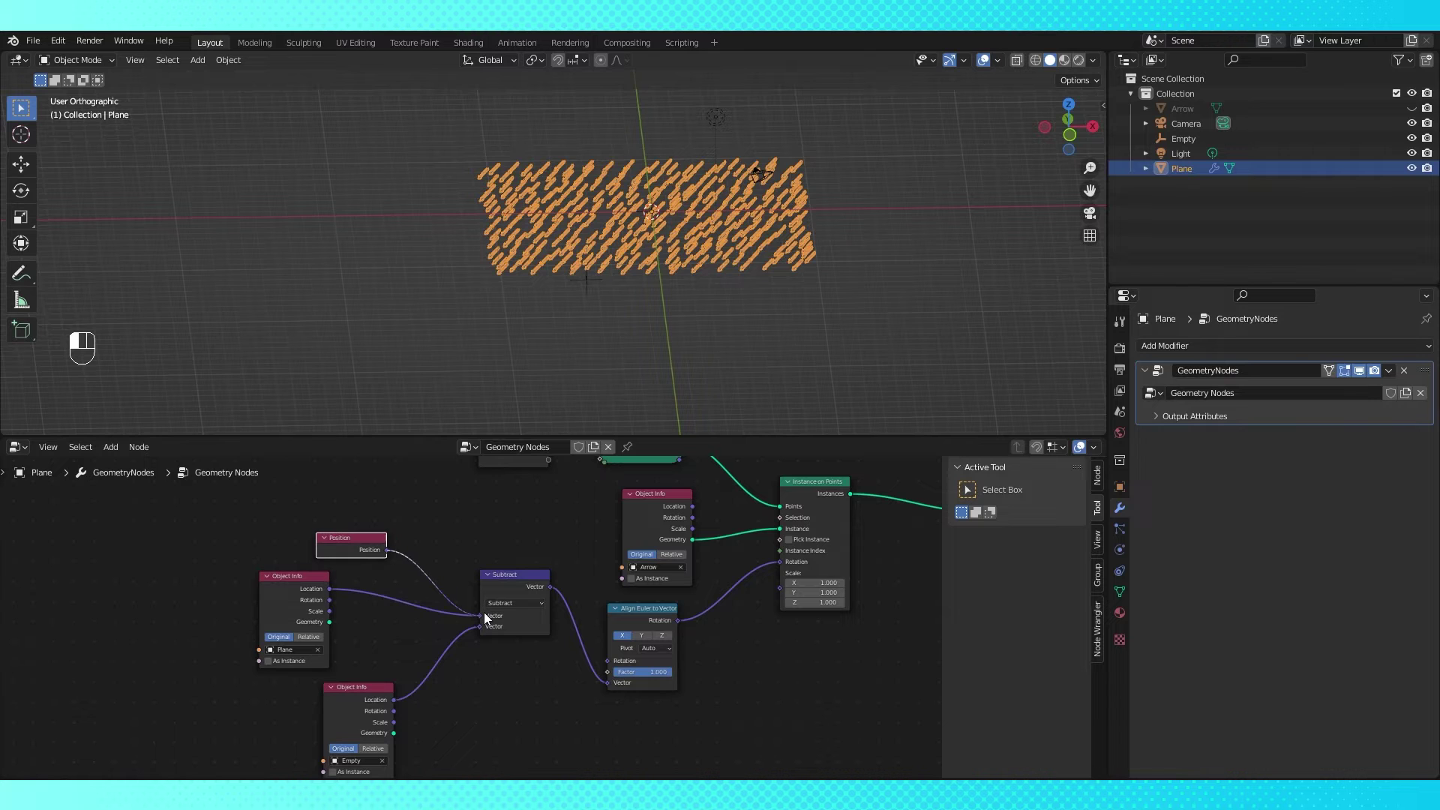
Move the Empty above the plane's centre to about Z 4.8 m and check where the arrows aim
left_click(589, 284)
key("KP_1")
key("g")
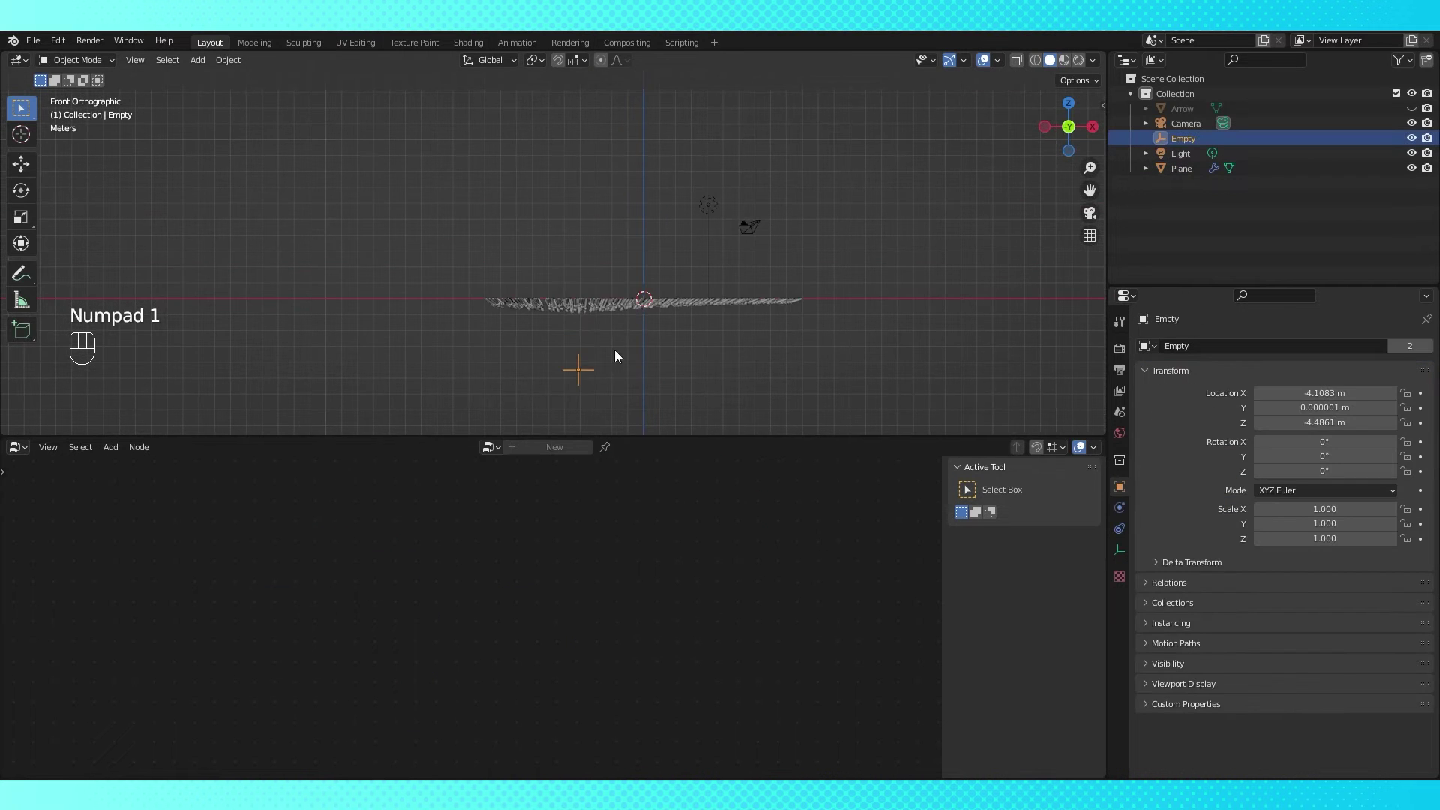
left_click(641, 232)
middle_click_drag(641, 232, 570, 300)
key("g")
right_click(662, 187)
Move the arrow plane sideways away from the Empty and try shifting the Empty to test the aim
scroll(663, 217, "down", 3)
left_click(665, 264)
scroll(650, 289, "down", 2)
key("g")
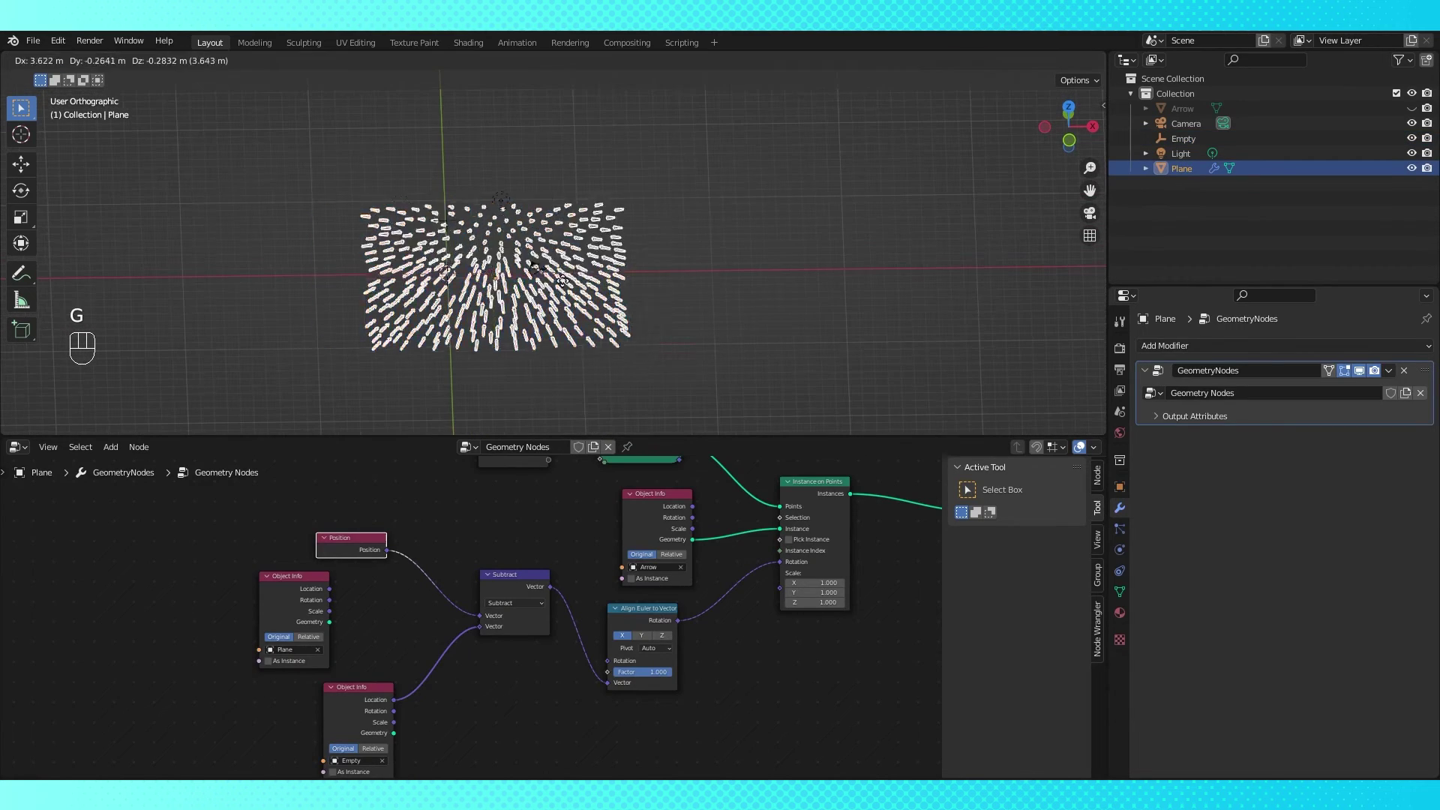
left_click(772, 261)
middle_click_drag(772, 261, 548, 227)
left_click(392, 206)
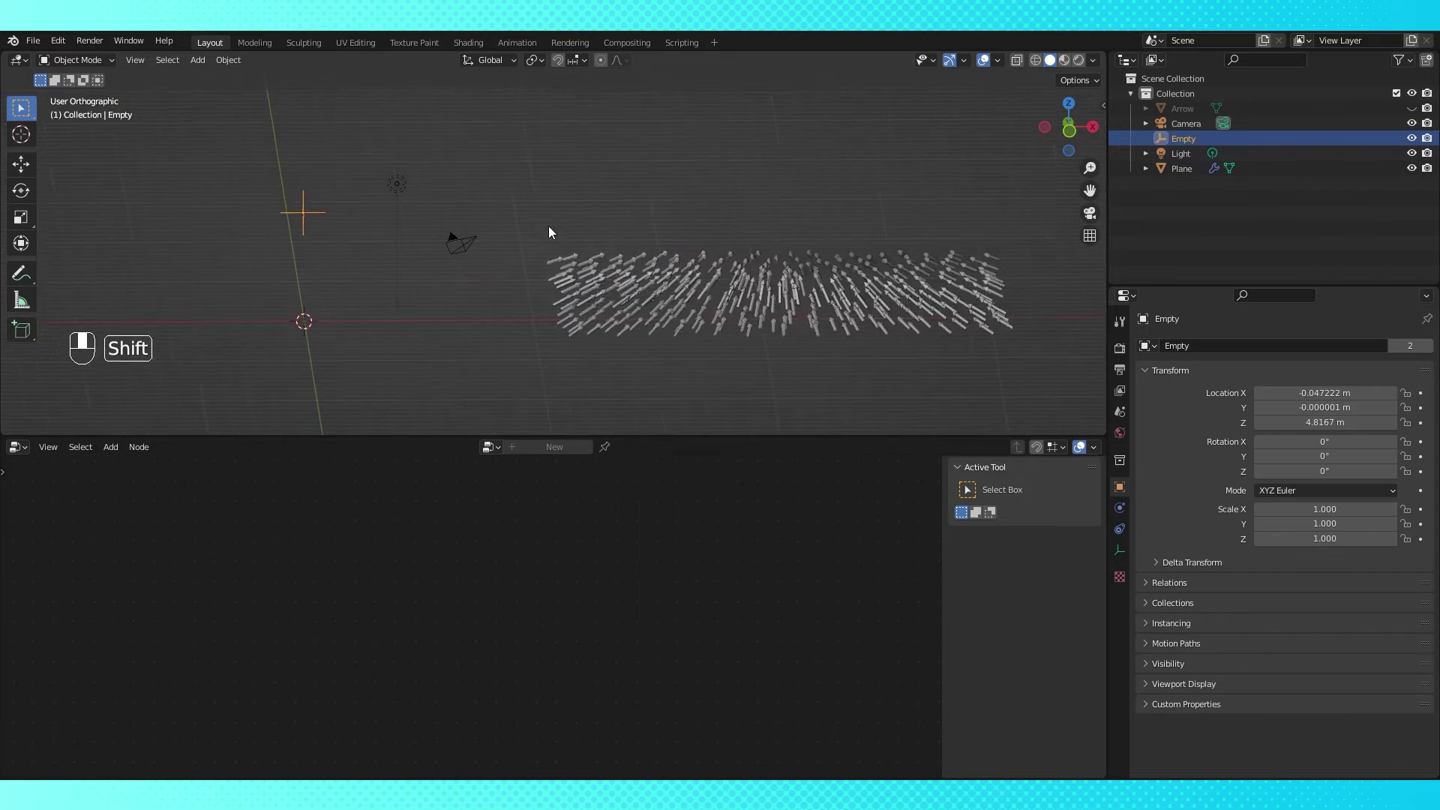
key("g")
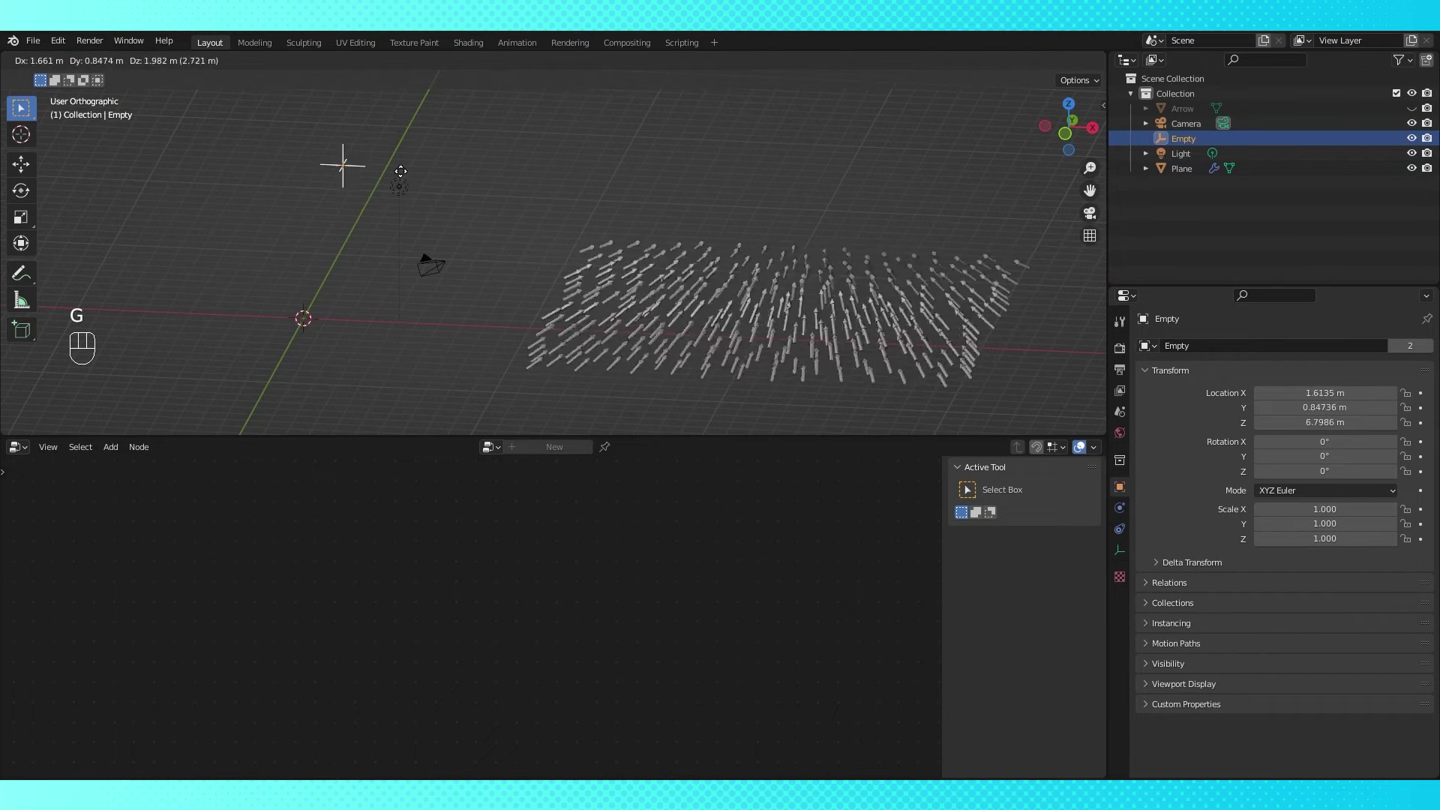
right_click(312, 244)
Move the Position and Plane Object Info nodes to make room for another node before Subtract
left_click(567, 353)
left_click_drag(339, 550, 334, 521)
left_click_drag(288, 594, 310, 585)
left_click_drag(339, 512, 310, 513)
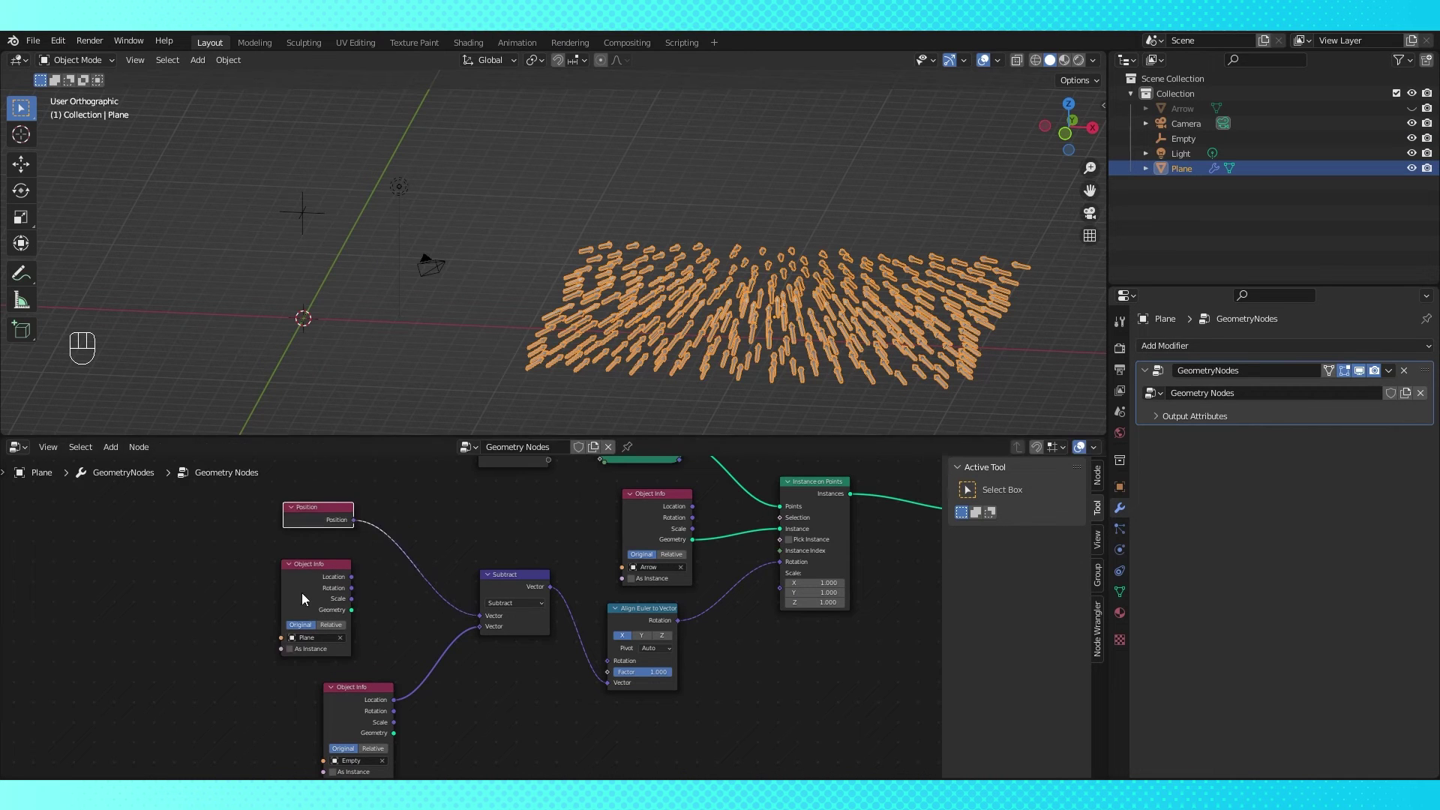
left_click_drag(302, 597, 291, 585)
left_click_drag(309, 513, 281, 514)
Insert a duplicate of the Subtract node after Position, set it to Add, and link the Plane's Location to its second input
left_click(503, 583)
key("shift+d")
left_click(392, 512)
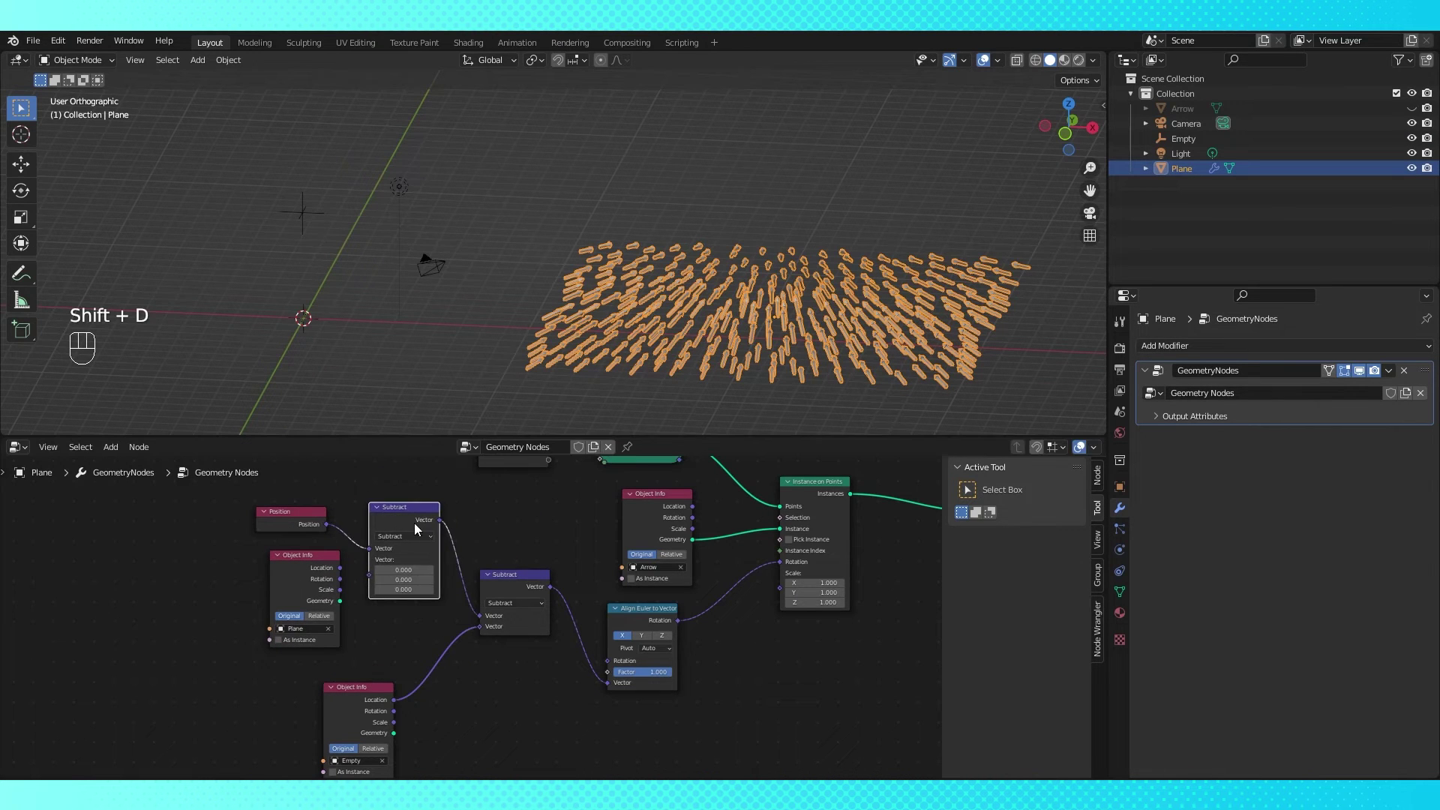
left_click(412, 533)
left_click(401, 548)
left_click_drag(339, 573, 368, 574)
Move the arrow plane to several places around the Empty to test whether the arrows keep aiming at it
middle_click_drag(720, 234, 759, 249)
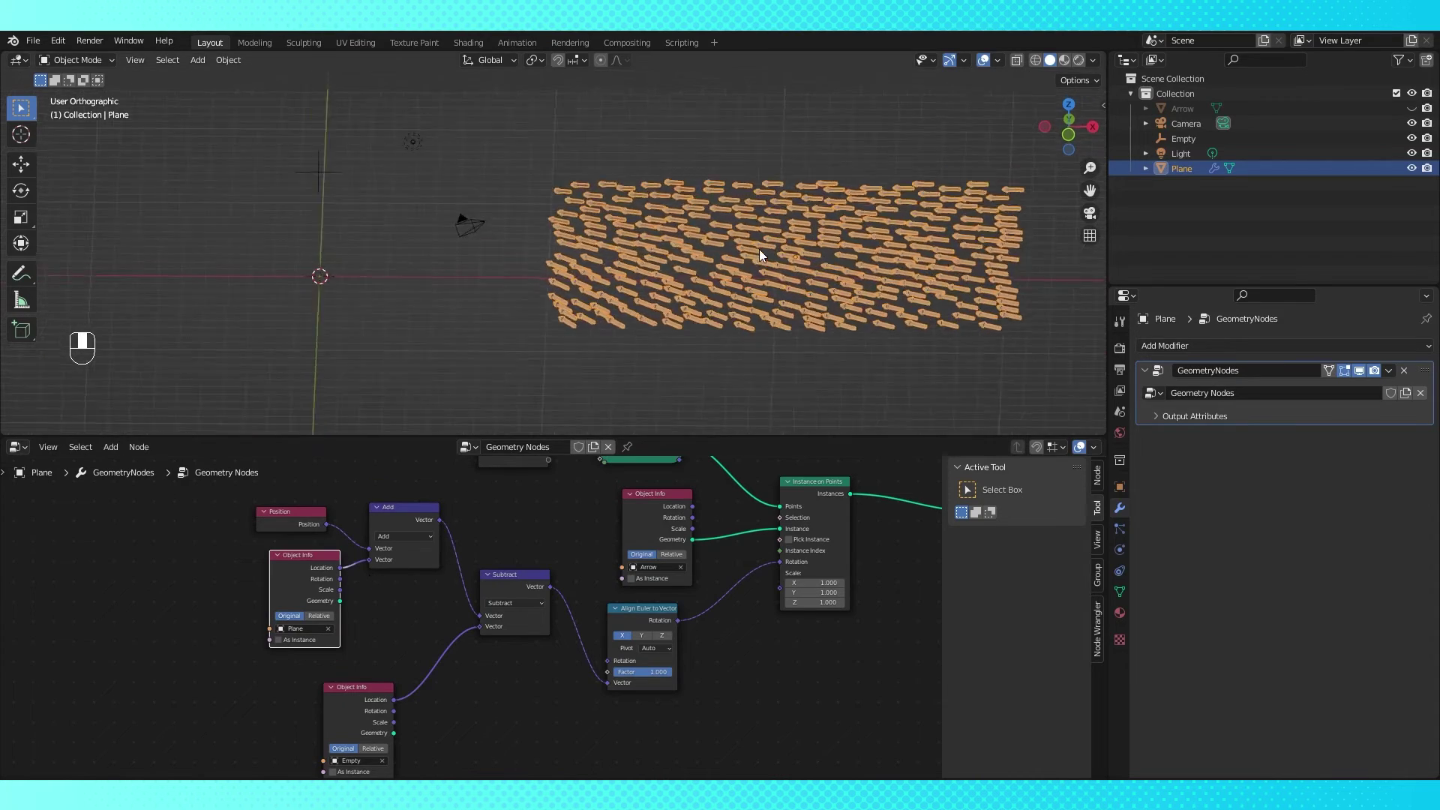
key("g")
left_click(322, 246)
middle_click_drag(323, 246, 610, 331)
key("g")
left_click(532, 302)
middle_click_drag(532, 302, 453, 225)
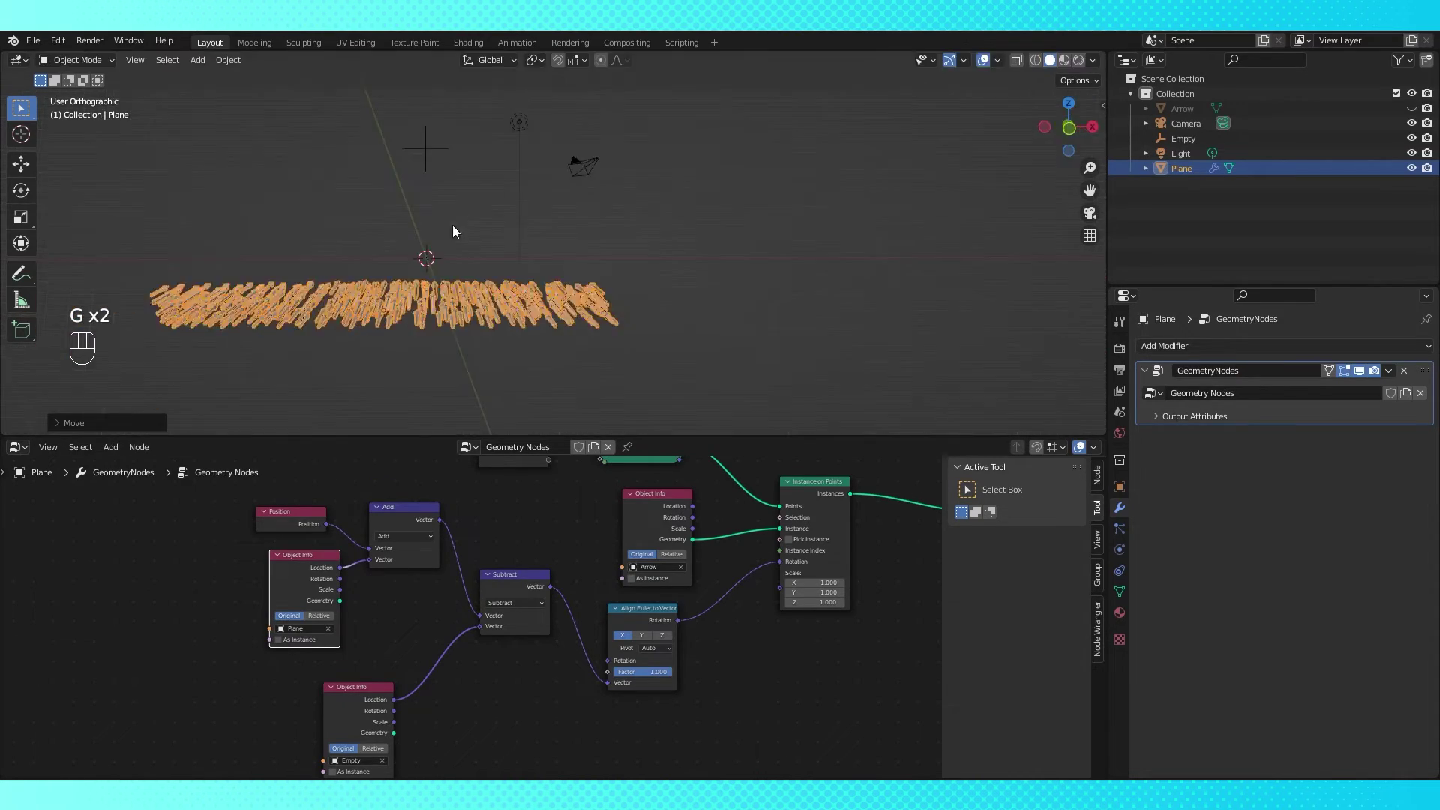
key("g")
left_click(670, 227)
Move the Empty above the relocated arrow plane
left_click(431, 148)
key("g")
left_click(651, 215)
Line up the Arrow Object Info node with the Align Euler to Vector node below it in the Plane's node tree
left_click(684, 307)
middle_click_drag(825, 664, 668, 666)
scroll(646, 656, "up", 1)
left_click_drag(677, 591, 708, 591)
left_click_drag(810, 590, 968, 591)
scroll(668, 667, "down", 1, "shift")
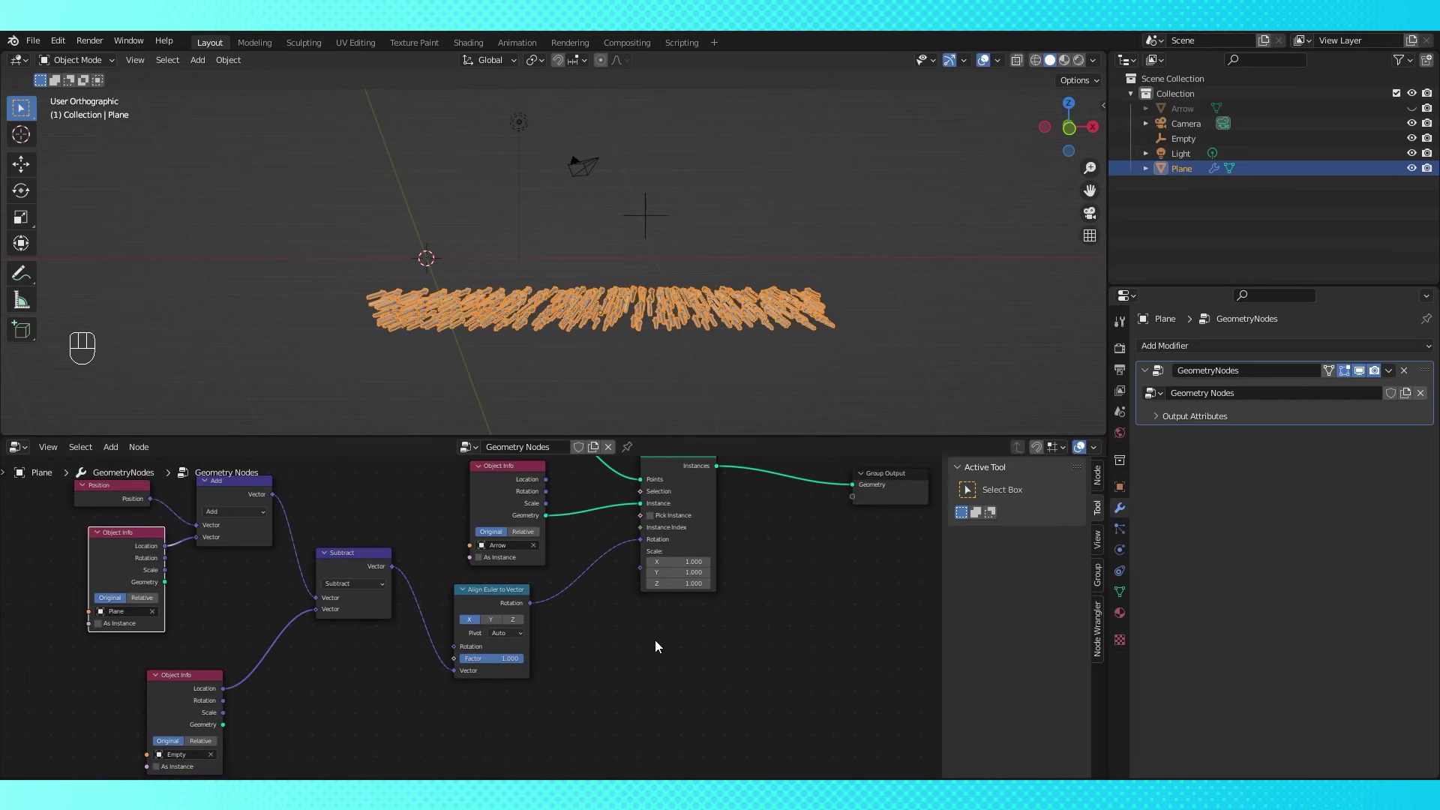
scroll(627, 621, "up", 3, "shift")
left_click_drag(503, 555, 488, 543)
middle_click_drag(720, 248, 706, 173)
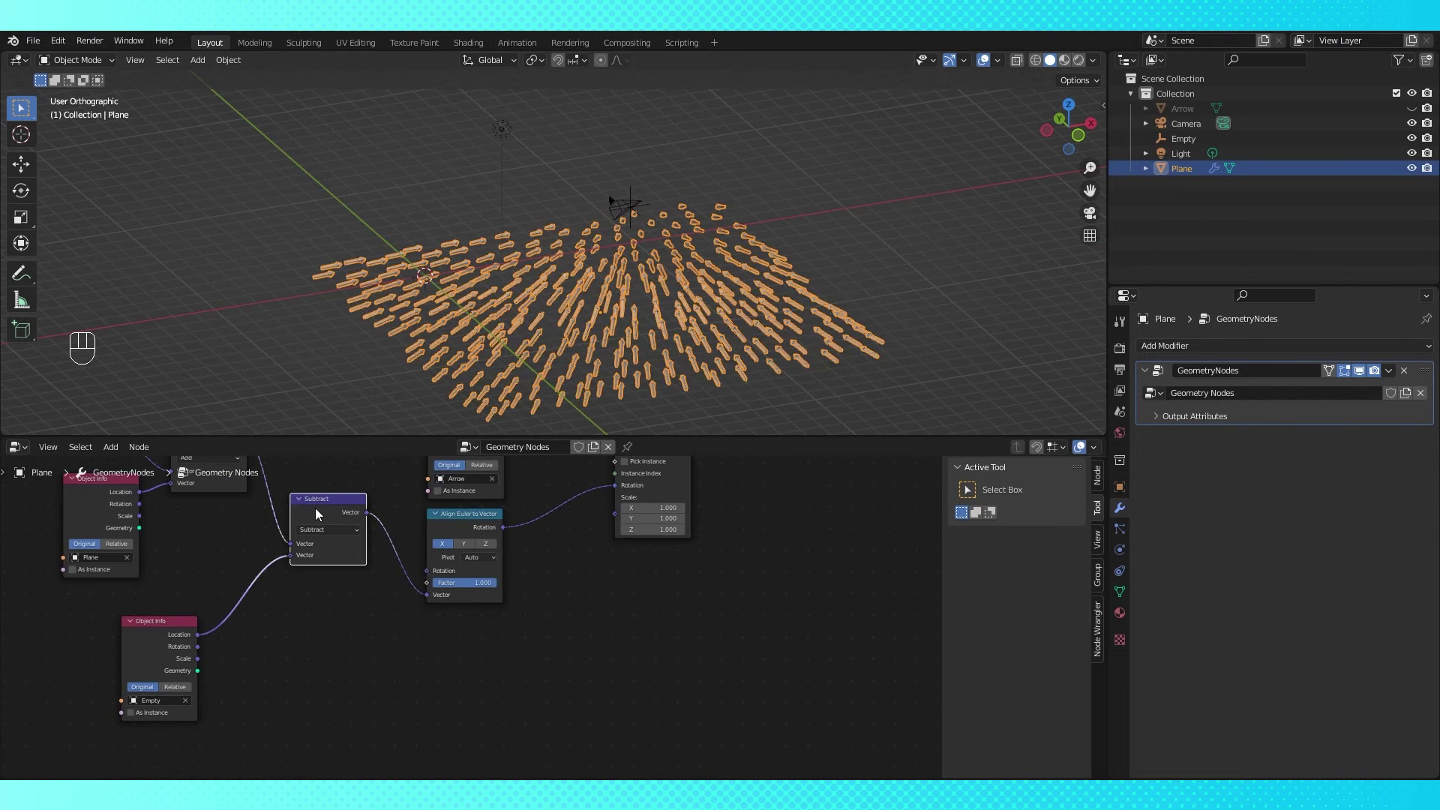
Duplicate the Subtract node into the space below the node chain and collapse the Align Euler to Vector node
key("shift+d")
left_click(447, 642)
scroll(540, 645, "down", 4)
middle_click_drag(553, 637, 571, 648, "shift")
left_click(472, 578)
left_click_drag(490, 663, 489, 637)
scroll(534, 664, "up", 3)
middle_click_drag(535, 670, 562, 638, "shift")
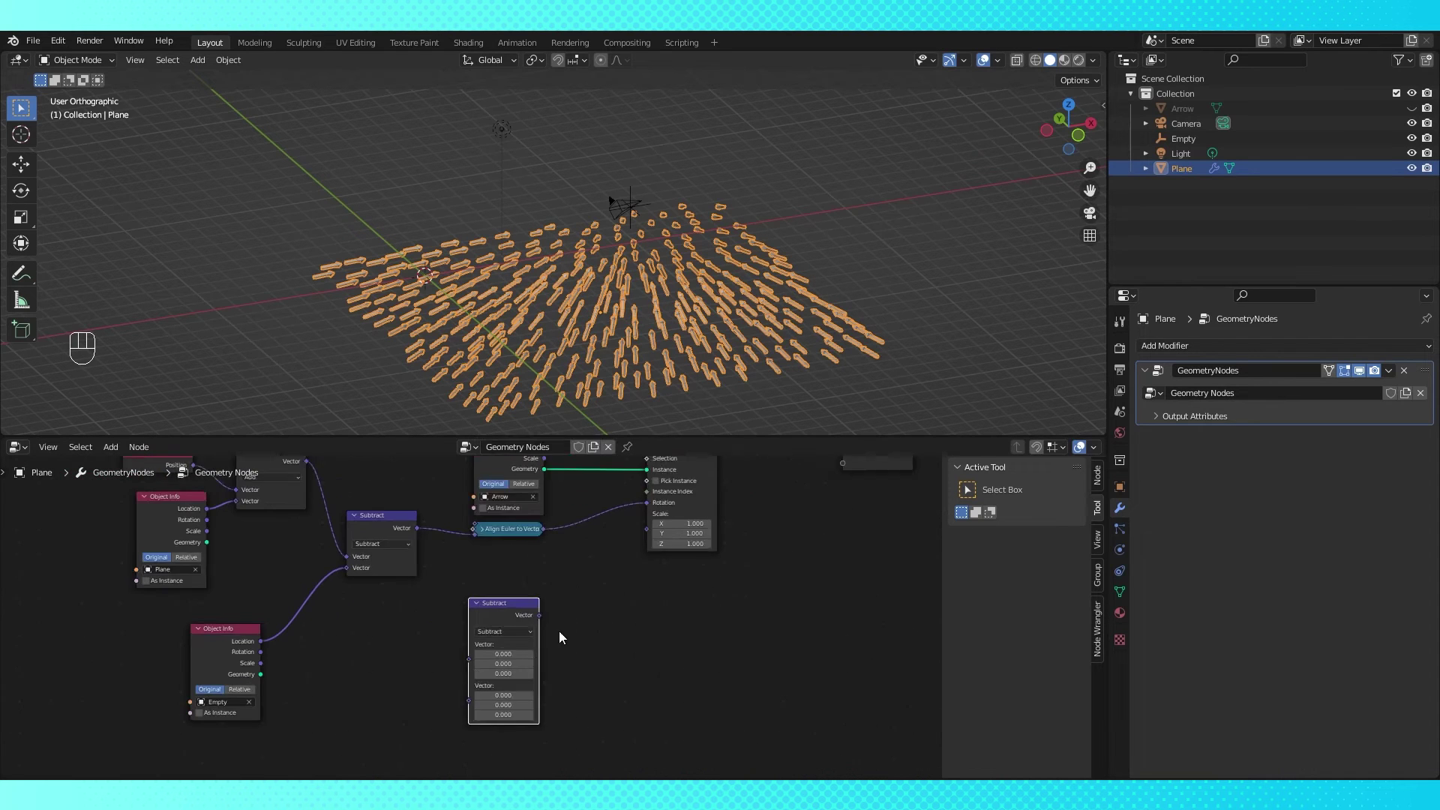
Switch the duplicated Vector Math node's operation to Distance and nudge it into place
scroll(562, 638, "up", 1)
left_click(498, 631)
left_click(502, 465)
left_click_drag(541, 622, 534, 596)
Link the Add output and the Empty's Location to the Distance node, and its Value to the instance Scale
scroll(531, 592, "down", 1)
middle_click_drag(529, 585, 556, 605)
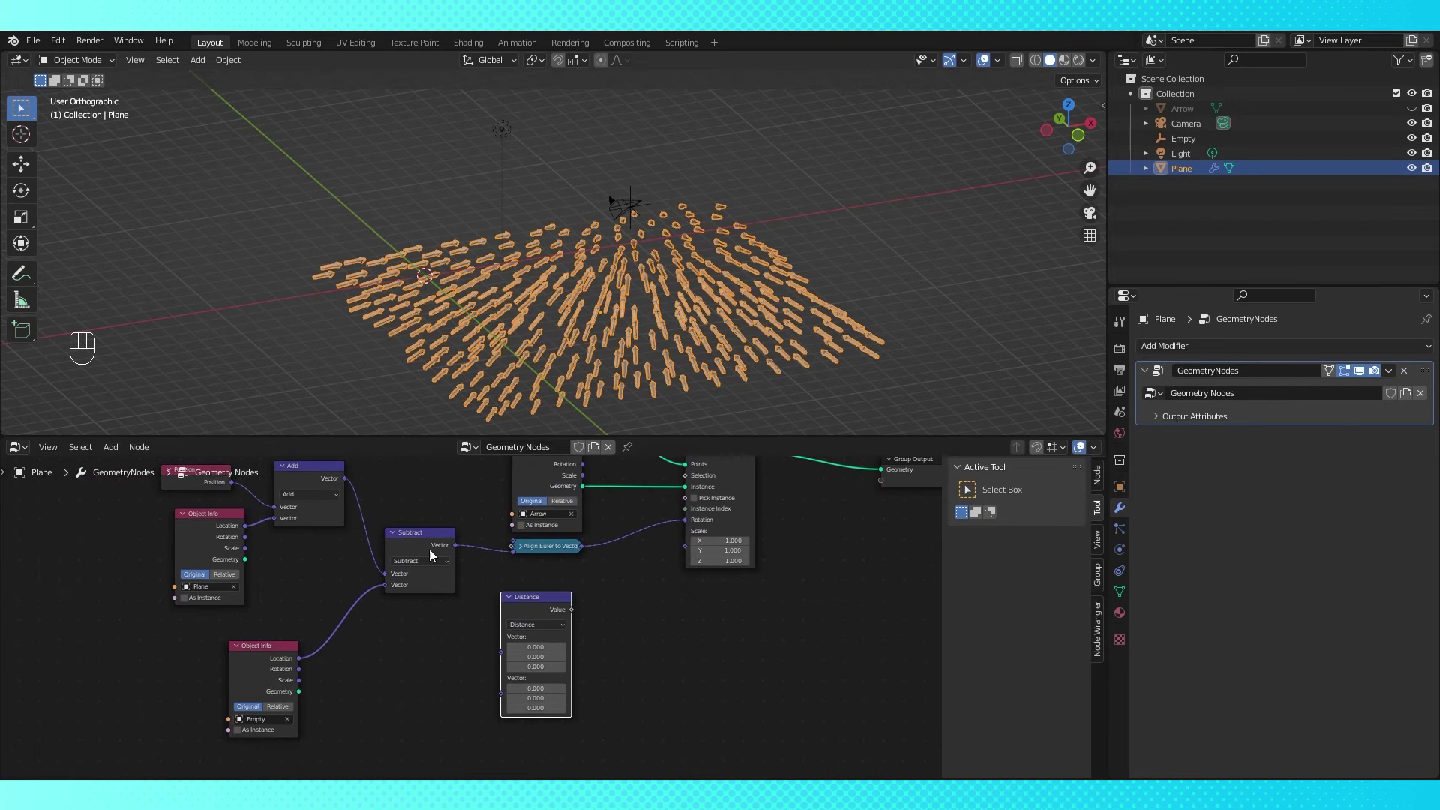
left_click_drag(504, 653, 504, 652)
left_click_drag(438, 546, 470, 506)
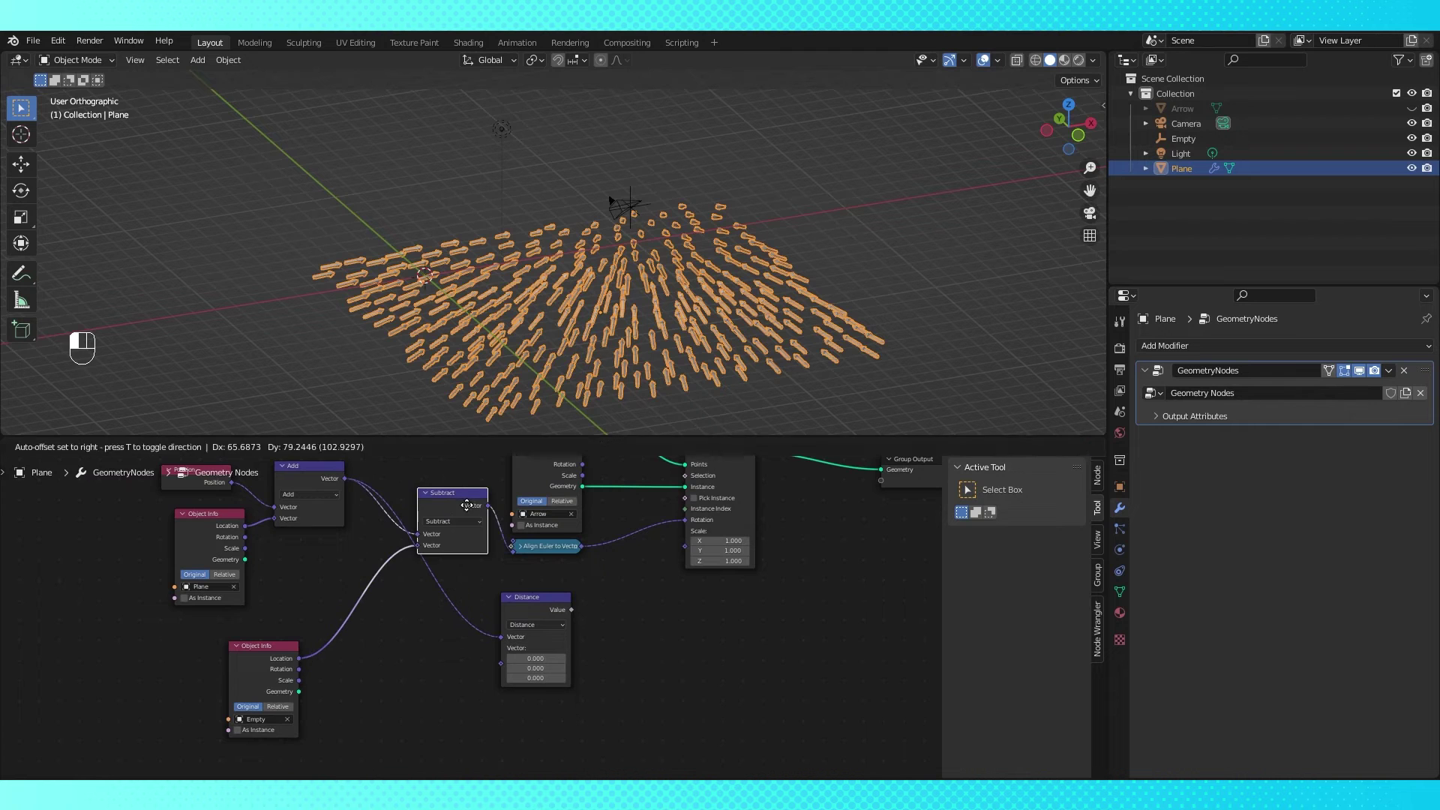
left_click_drag(508, 665, 508, 664)
left_click_drag(536, 610, 502, 617)
left_click_drag(689, 551, 689, 550)
Try moving the Empty to see how its distance affects the arrows' scale
mouse_move(684, 197)
middle_mouse_down()
mouse_move(674, 228)
mouse_move(675, 191)
middle_mouse_up()
left_click(672, 225)
key("g")
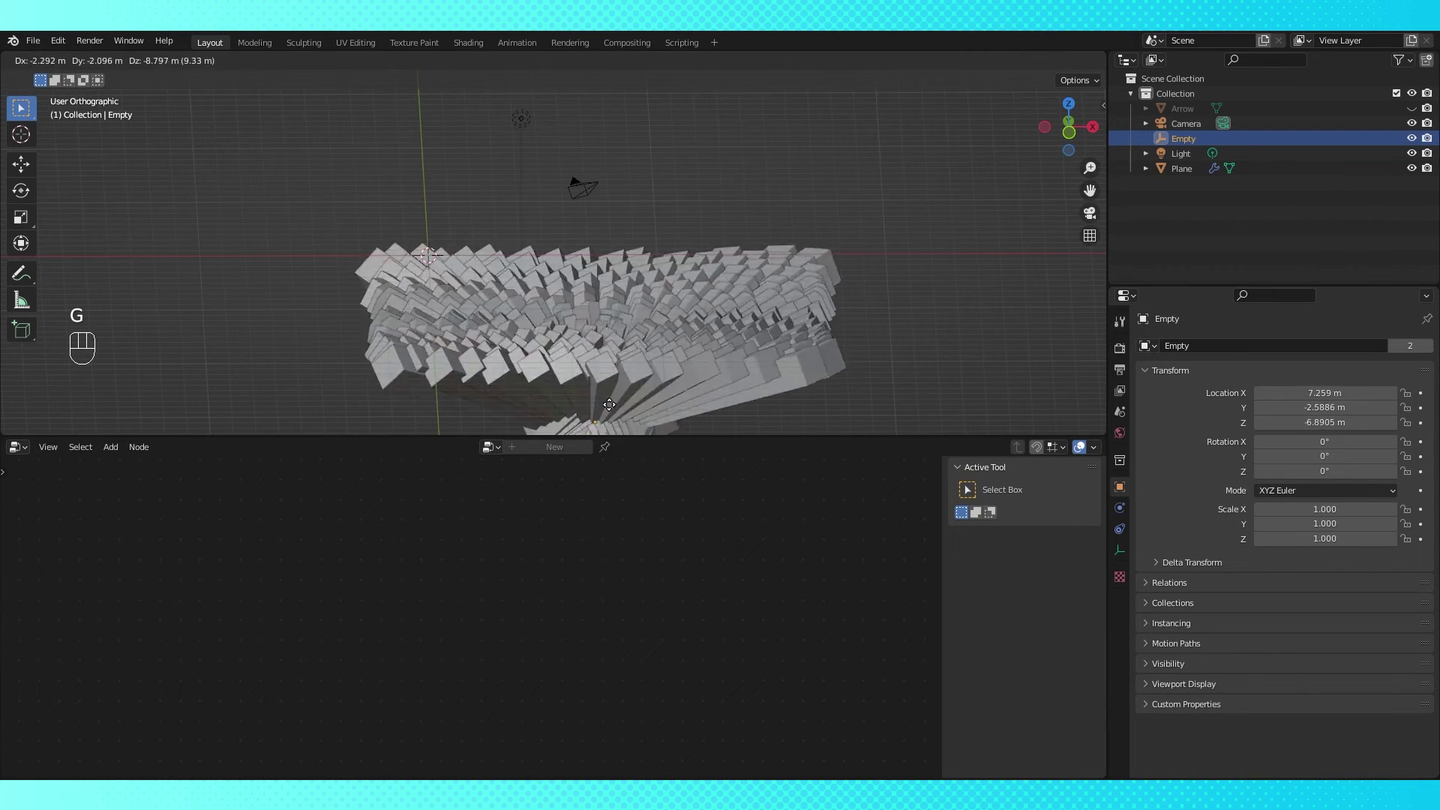
right_click(687, 420)
Add a Combine XYZ node between the Distance node and the Instance on Points node
left_click(685, 353)
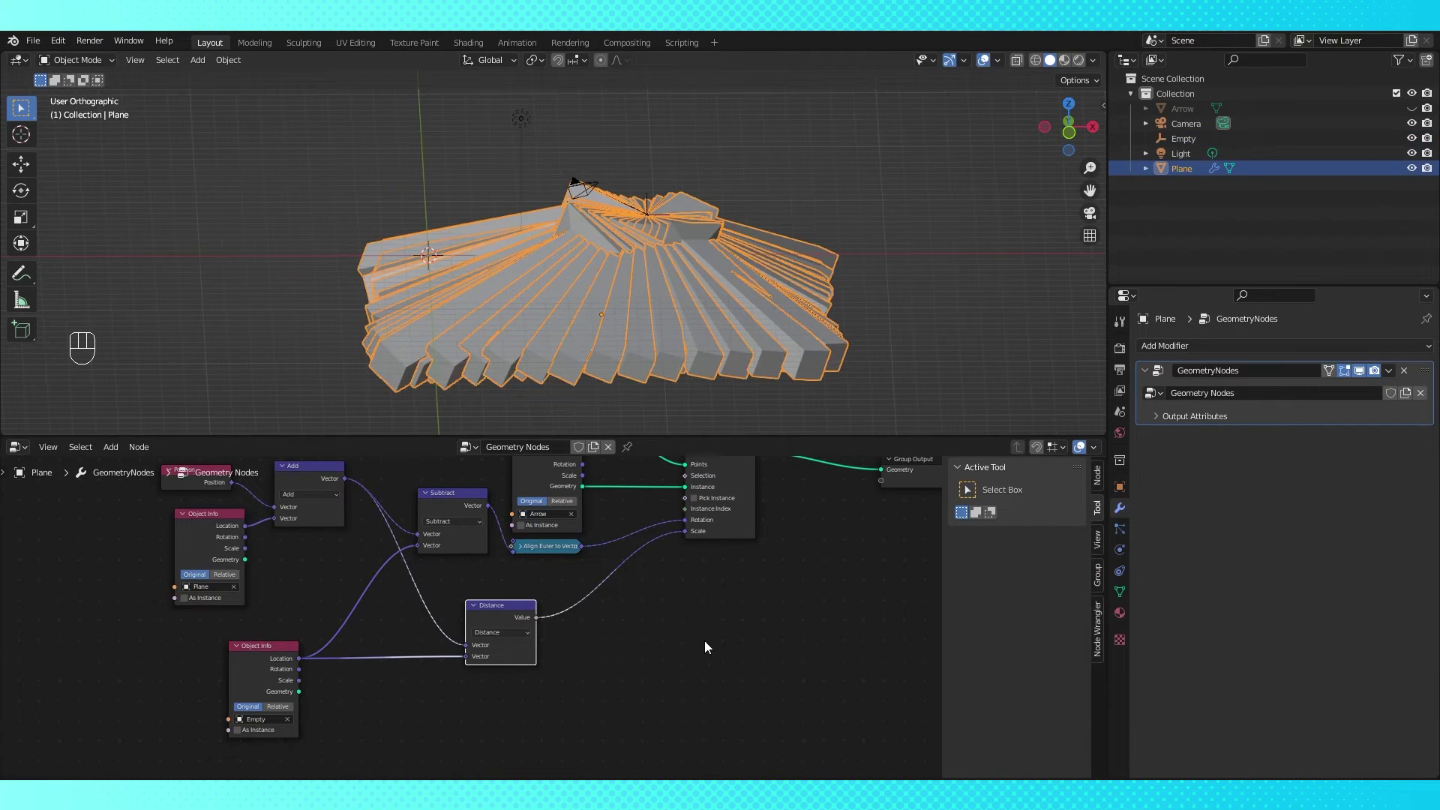
middle_click_drag(704, 647, 650, 601)
key("shift+a")
mouse_move(610, 732)
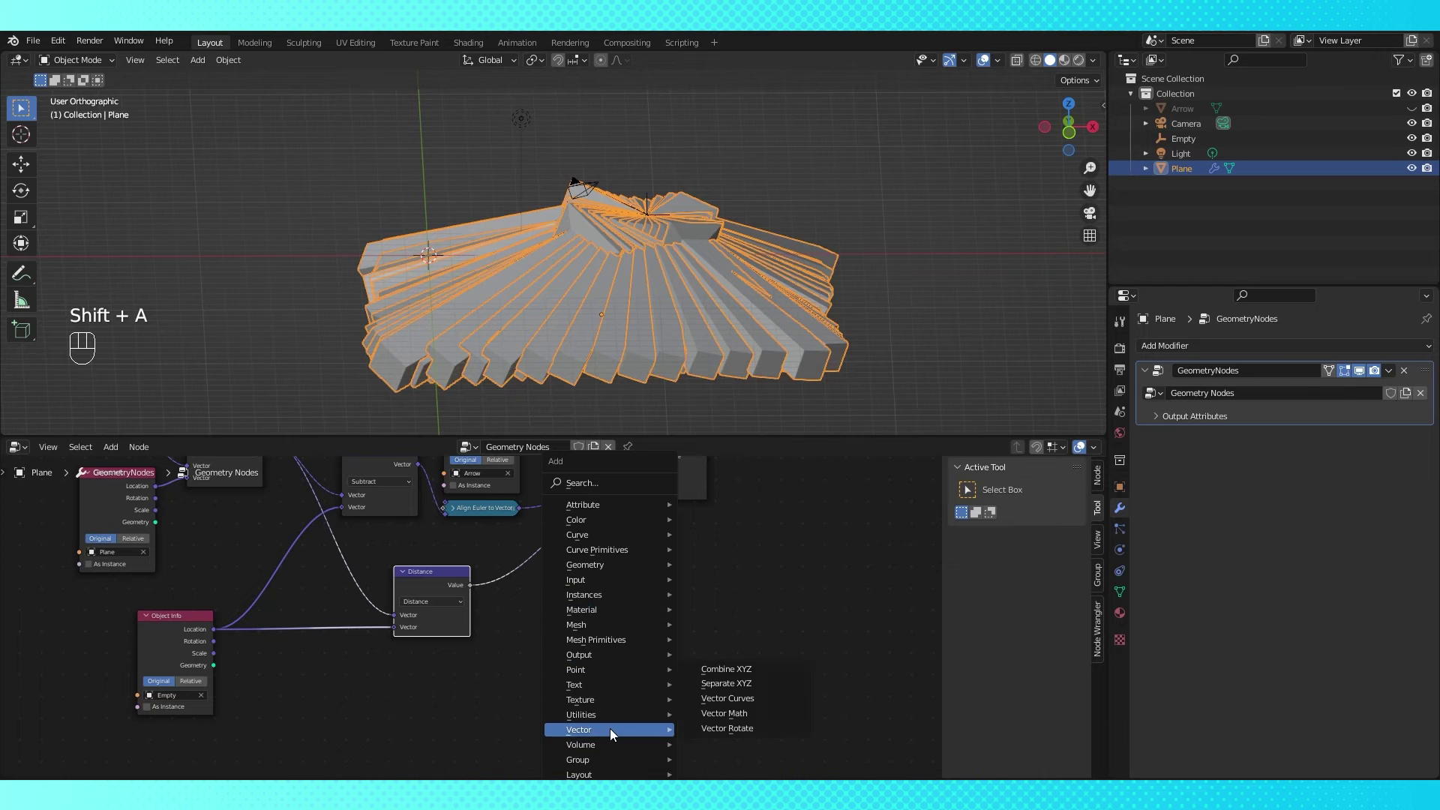
left_click(734, 669)
left_click(670, 566)
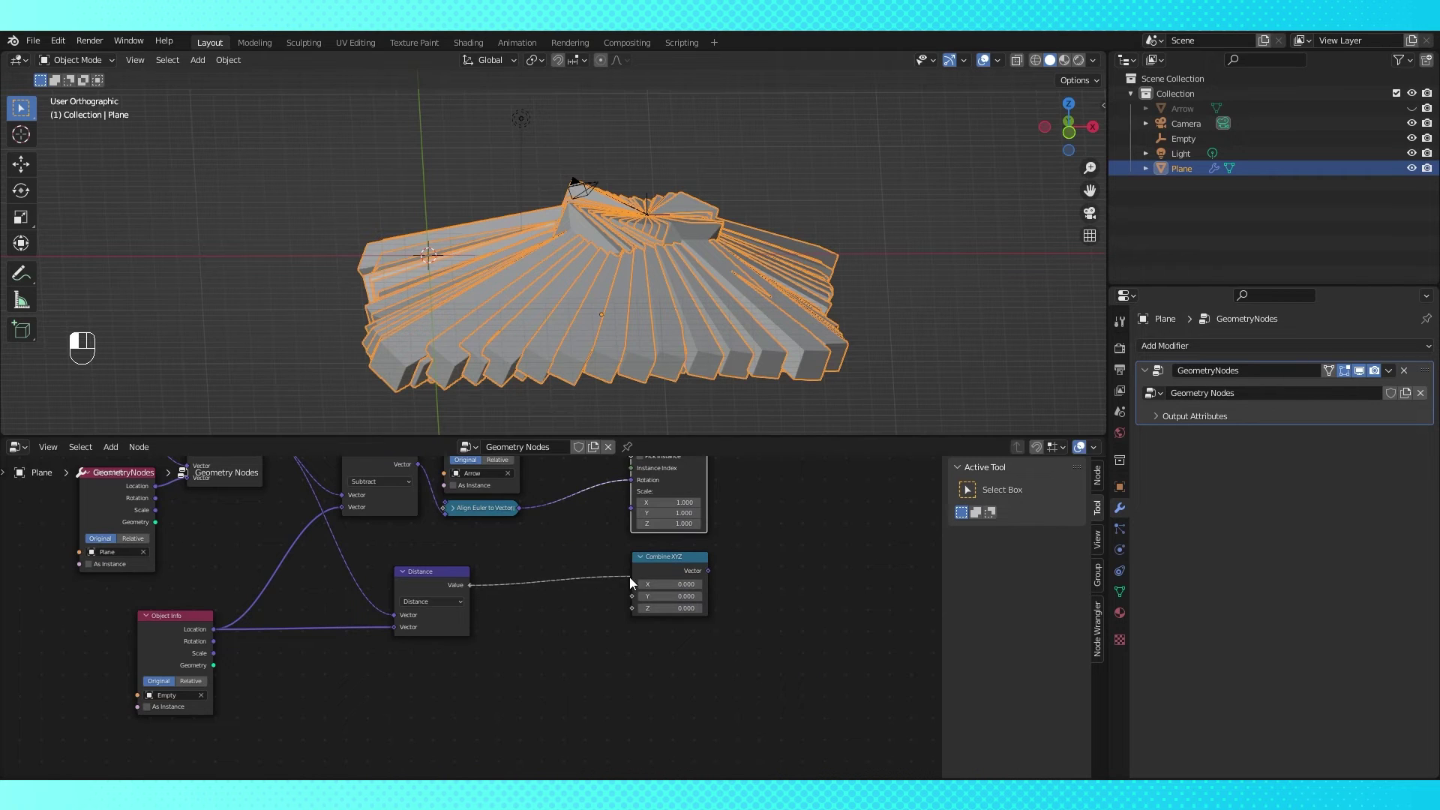
Link the Distance value to the X input of Combine XYZ and its Vector output to the instance Scale
left_click_drag(630, 579, 633, 583)
left_click_drag(667, 562, 583, 564)
left_click_drag(632, 507, 631, 507)
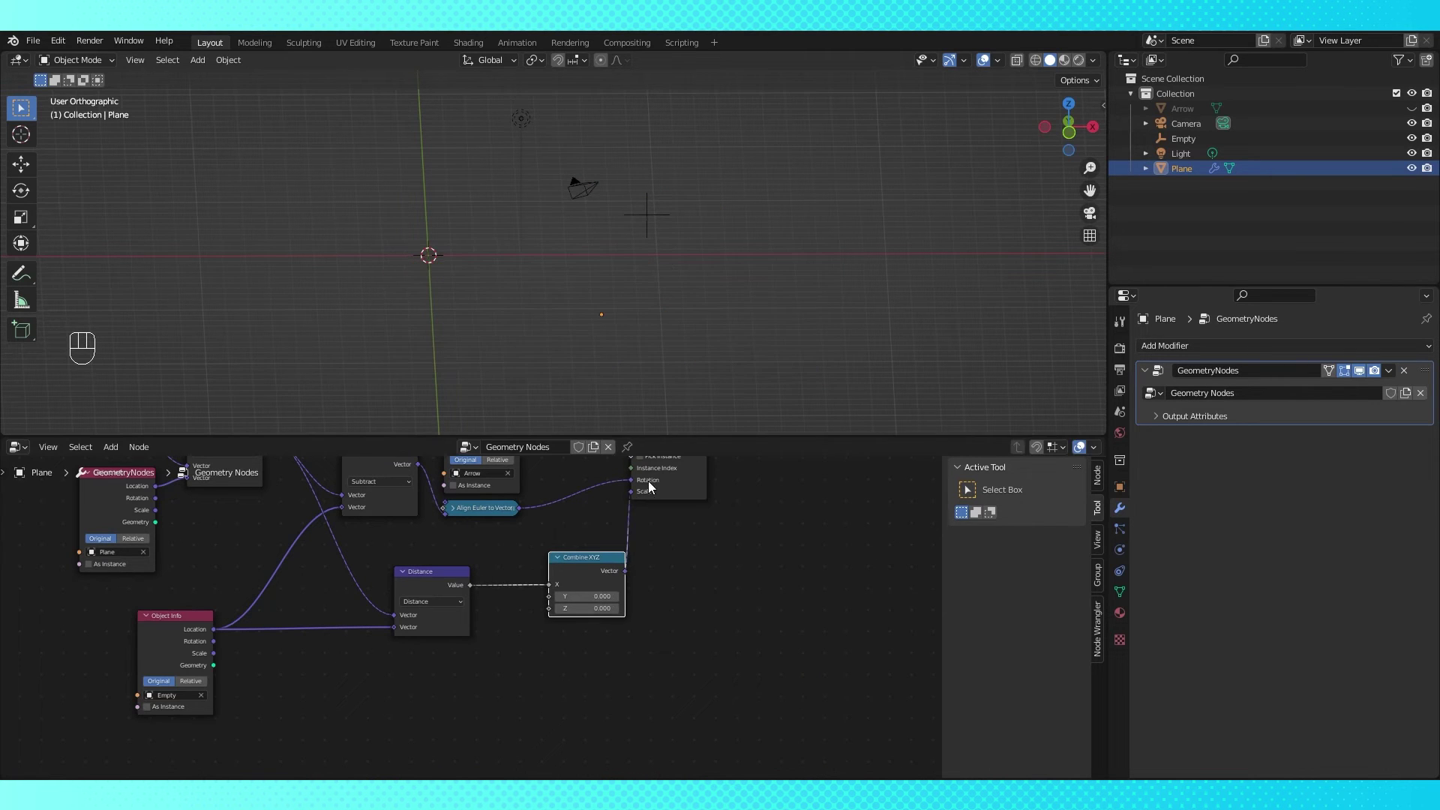
Set the Y and Z values of the Combine XYZ node to 1
left_click(589, 597)
type("1")
key("Tab")
type("1")
key("Return")
Try moving the Empty to see how its distance stretches the arrows along one axis
left_click(650, 206)
middle_click_drag(650, 211, 736, 213)
key("g")
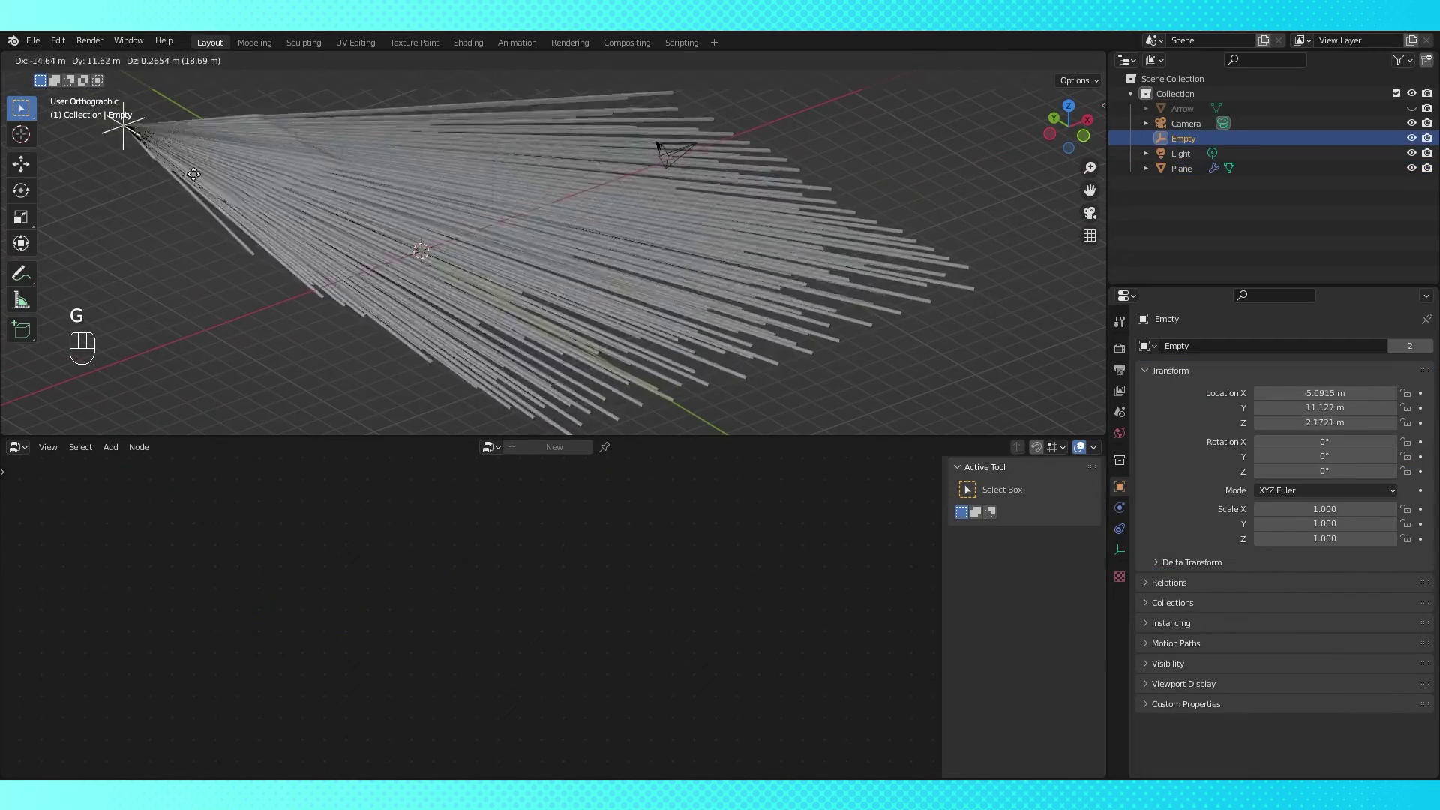
right_click(672, 225)
left_click(672, 226)
Insert a Math node between the Distance and Combine XYZ nodes, spacing the neighbouring nodes apart
left_click_drag(440, 581, 404, 578)
left_click_drag(592, 565, 580, 560)
left_click_drag(579, 560, 576, 557)
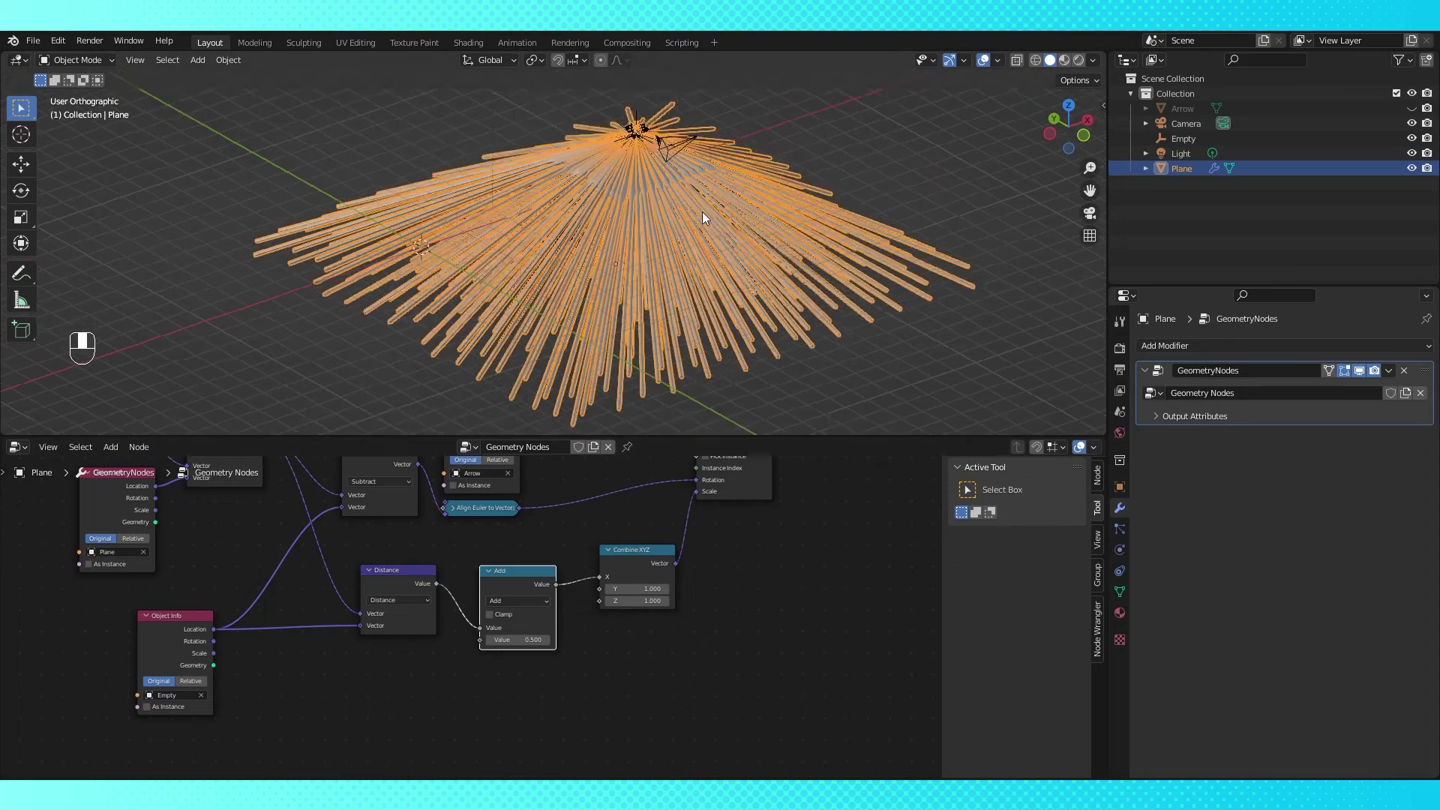
Switch the Math node's operation to Divide and set its divisor to 5.8
middle_click_drag(705, 218, 702, 180)
left_click_drag(517, 640, 552, 641)
left_click(504, 601)
left_click(500, 667)
left_click(511, 641)
type("1")
key("Return")
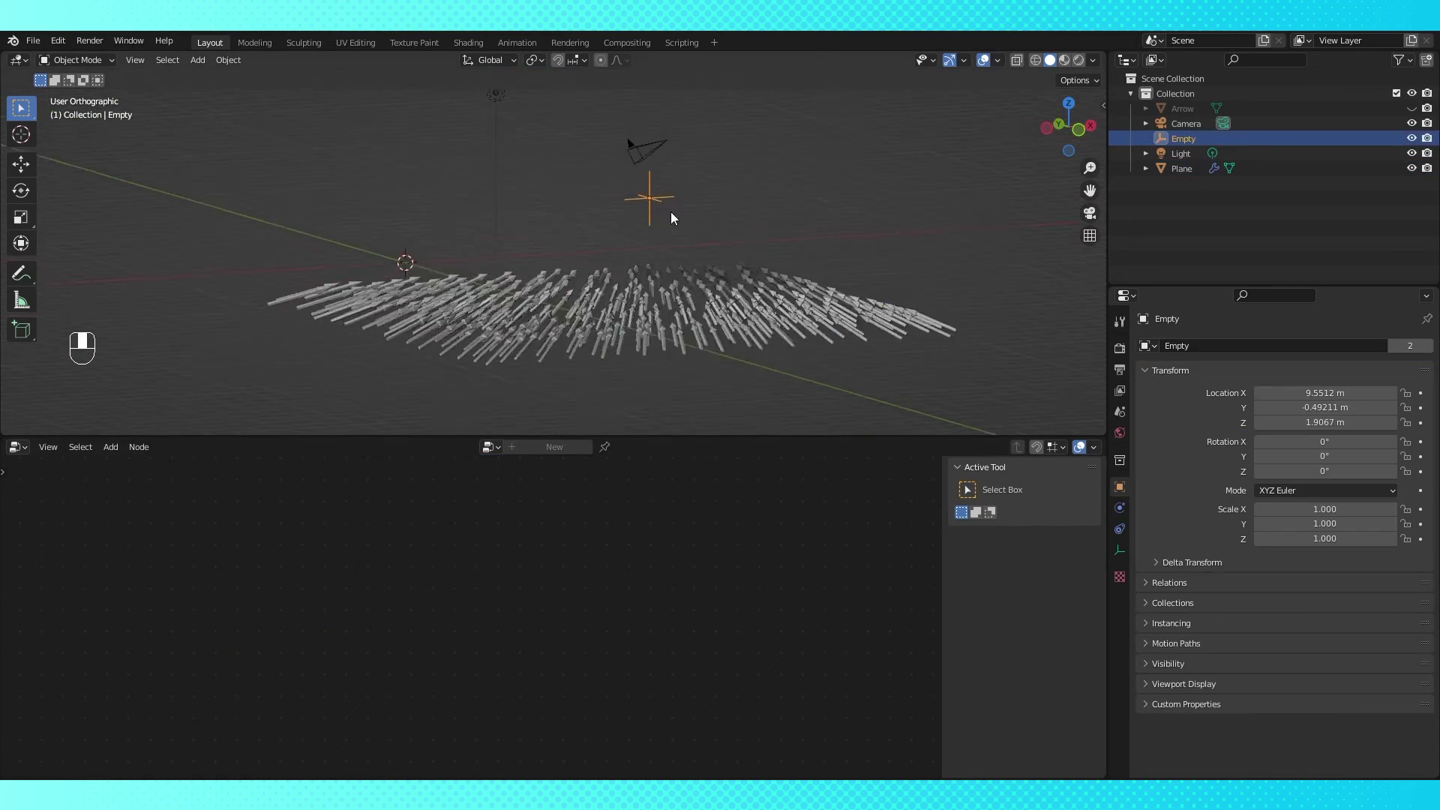
Undo the last four actions
key("ctrl+z")
key("ctrl+z")
key("ctrl+z")
key("ctrl+z")
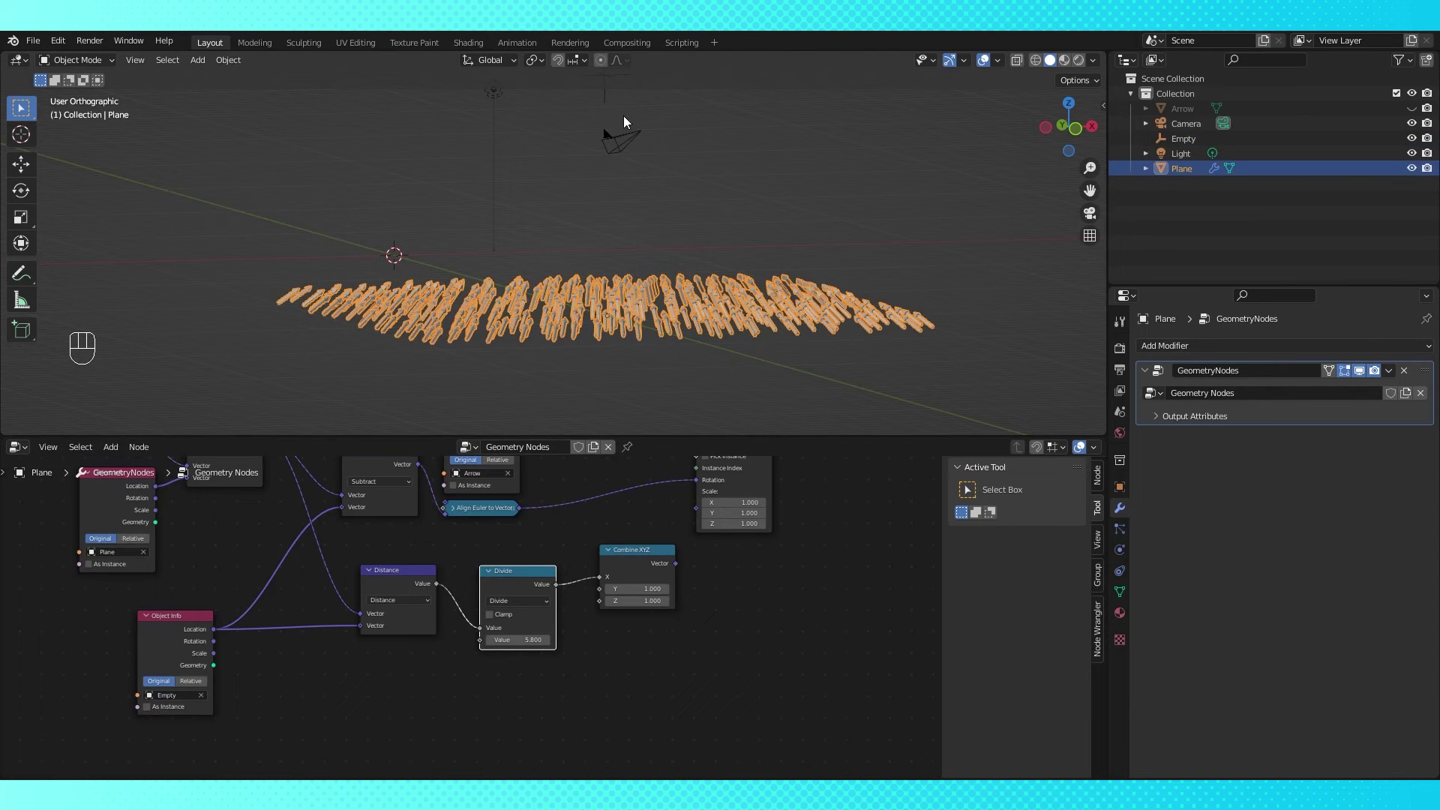
Add a Value node set to about 3.9 and link it to the Scale of Instance on Points
scroll(759, 537, "up", 1)
middle_click_drag(759, 537, 613, 624)
key("shift+a")
mouse_move(598, 532)
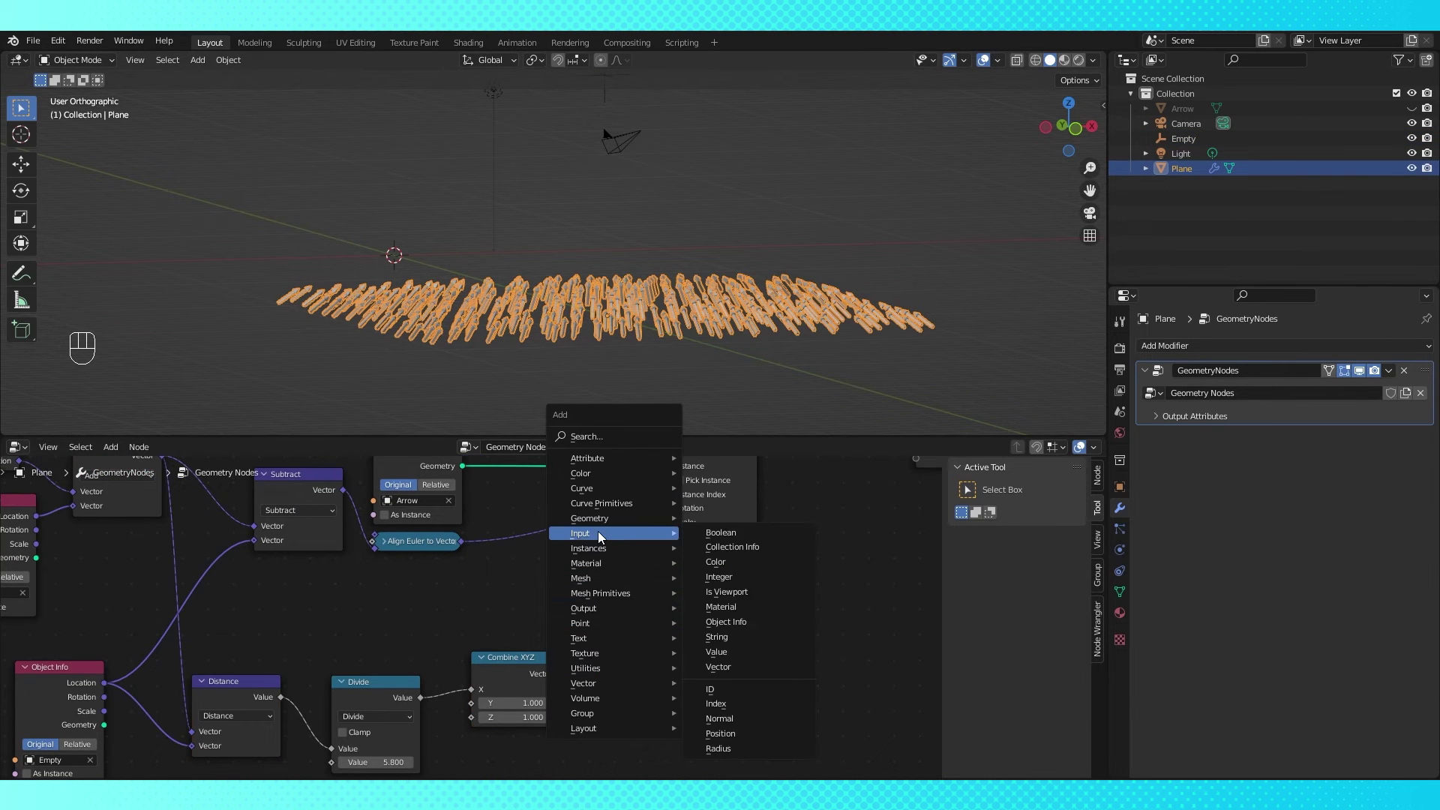
left_click(716, 651)
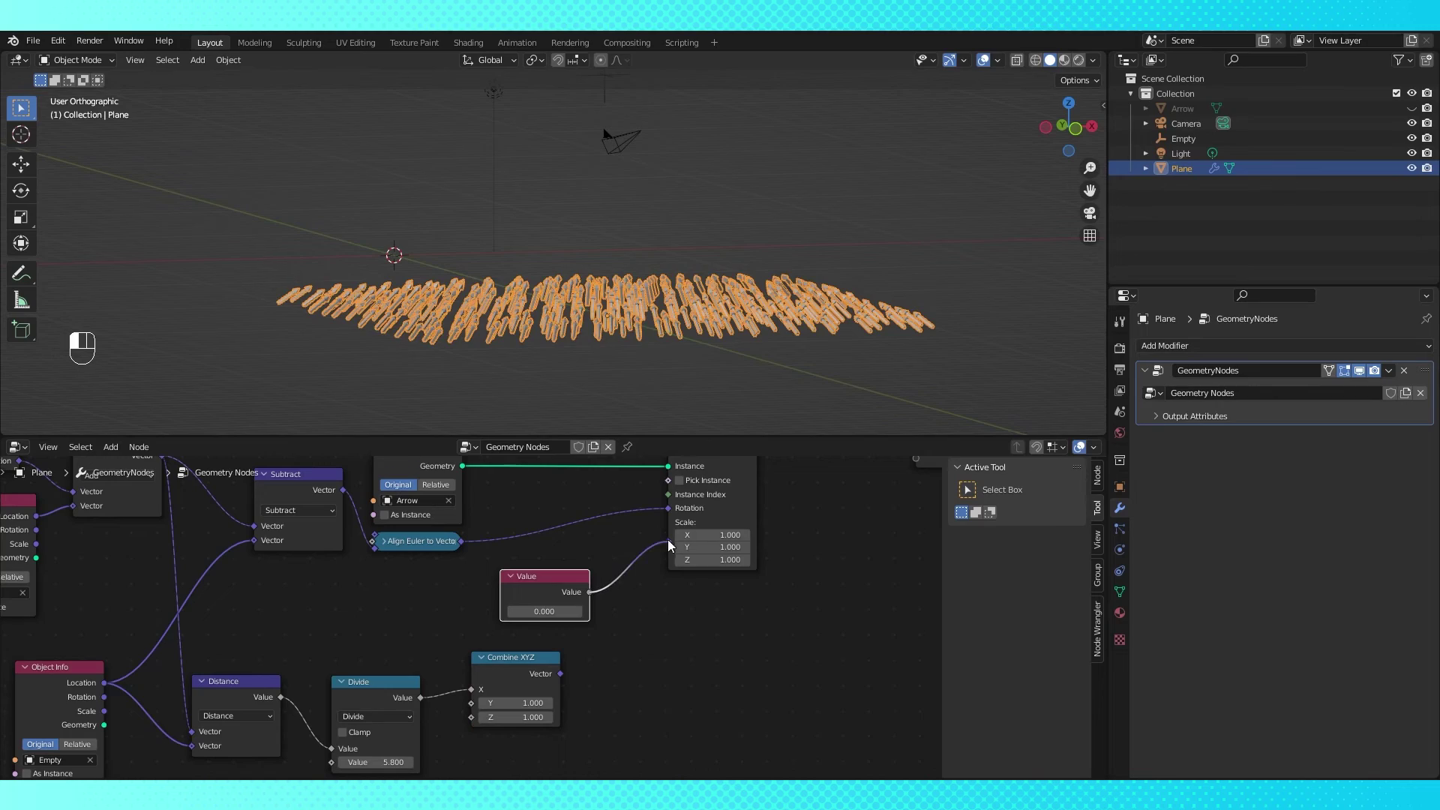
left_click_drag(669, 545, 668, 542)
left_click_drag(544, 612, 593, 611)
Try moving the Empty to check that the uniformly scaled arrows follow it
middle_click_drag(686, 342, 662, 399)
left_click(622, 107)
middle_click_drag(659, 204, 662, 247)
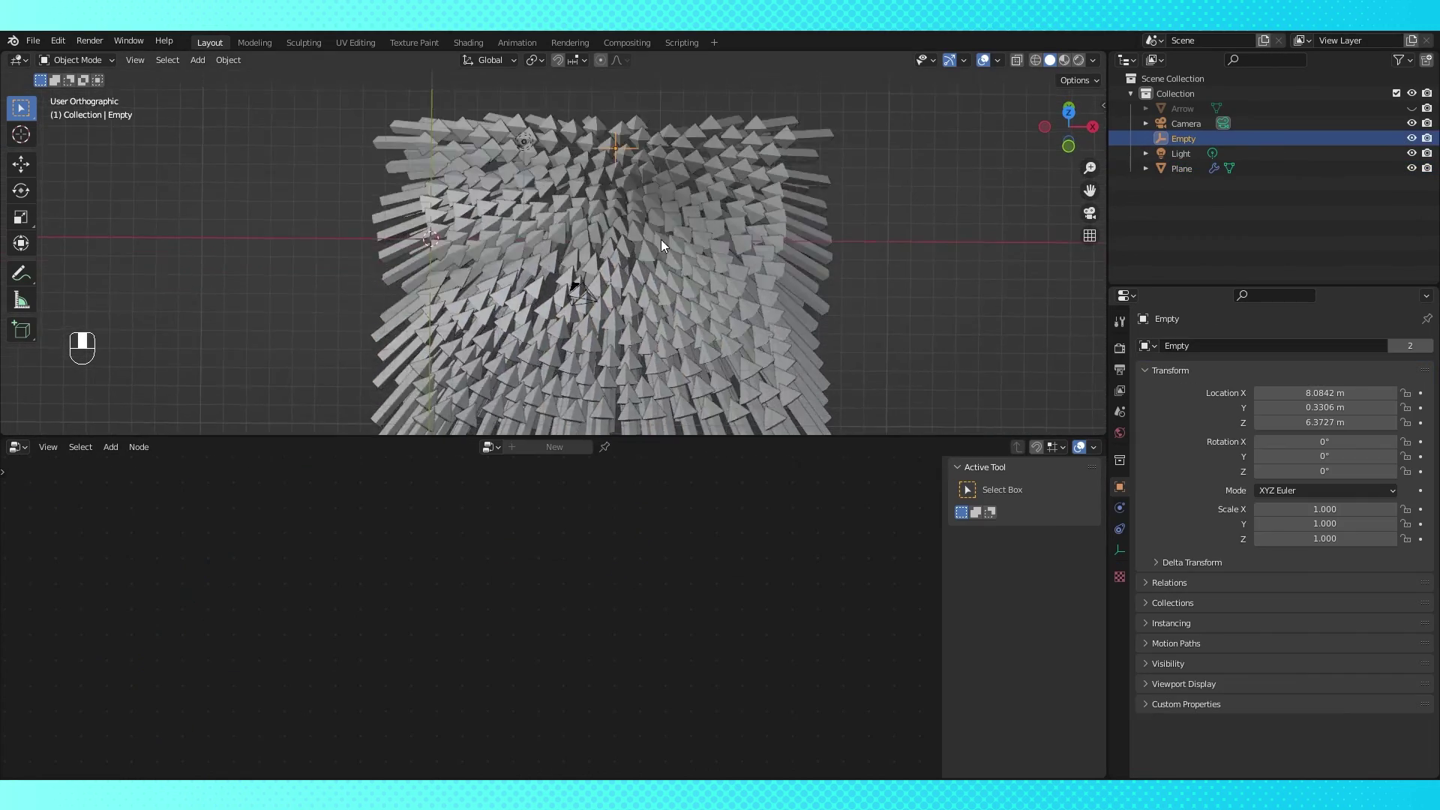
key("g")
right_click(795, 243)
left_click(720, 277)
Raise the minimum distance of the Distribute Points on Faces node to about 2.5 m
scroll(645, 315, "down", 2)
scroll(470, 530, "down", 4)
middle_click_drag(469, 530, 468, 564)
left_click(448, 505)
scroll(488, 518, "up", 2)
left_click_drag(471, 568, 593, 527)
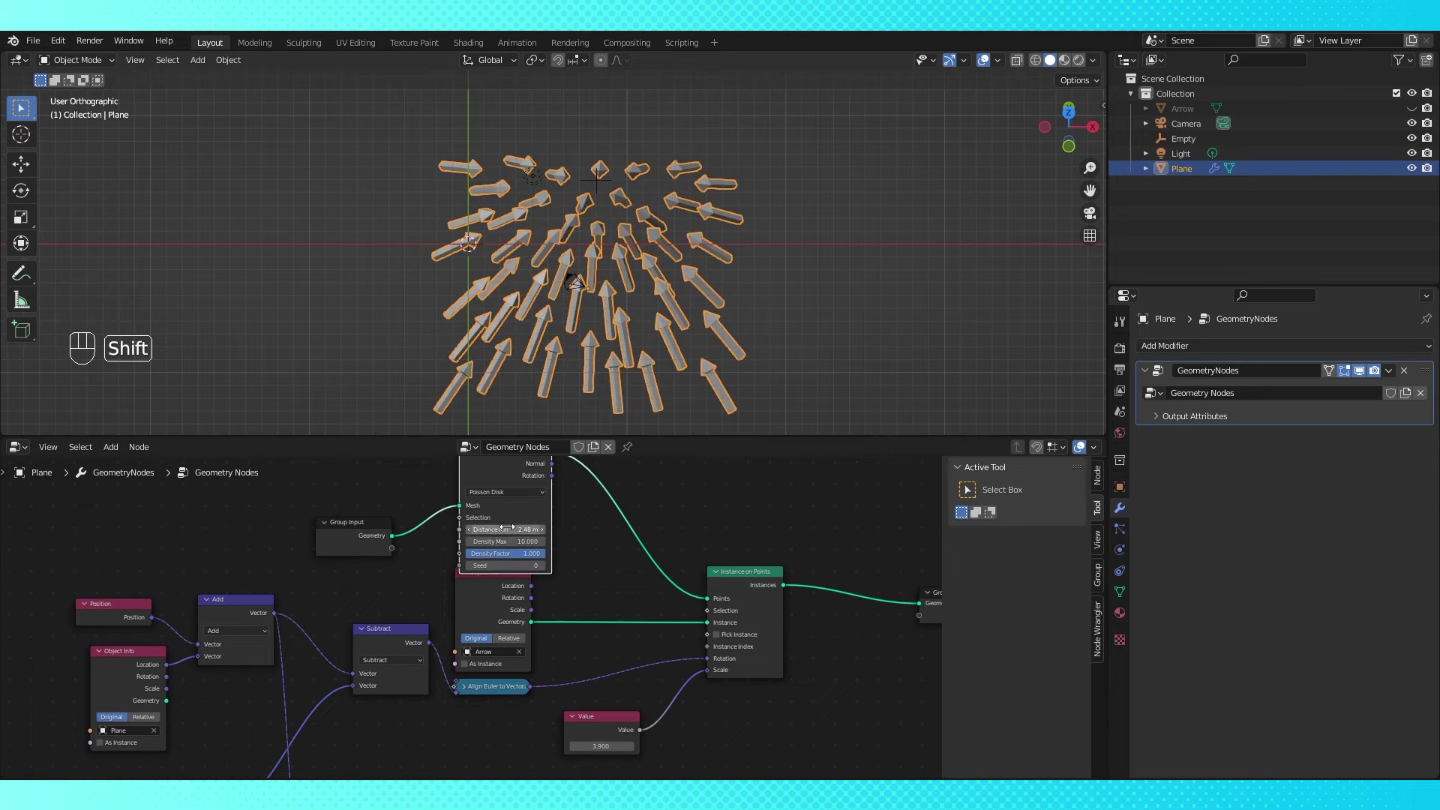
Rearrange the Distribute Points on Faces, Group Input and Group Output nodes to make room before the output
scroll(549, 553, "down", 5)
left_click_drag(494, 512, 515, 495)
left_click_drag(392, 558, 388, 519)
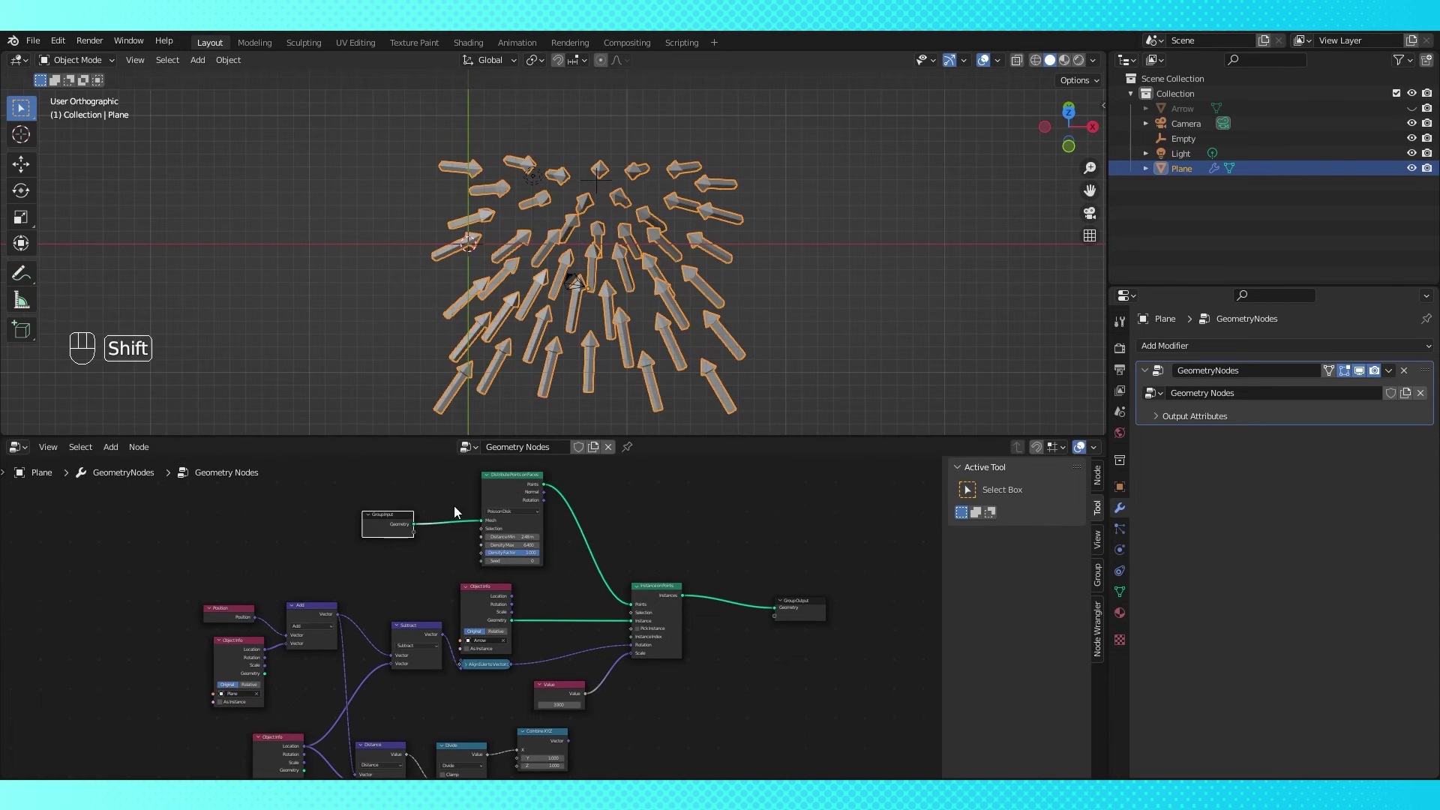
middle_click_drag(453, 507, 406, 529, "shift")
left_click_drag(752, 627, 810, 550)
middle_click_drag(689, 509, 675, 547, "shift")
Insert a Join Geometry node before the Group Output and link the Group Input's Geometry into it
key("shift+a")
mouse_move(621, 531)
left_click(776, 588)
left_click(714, 591)
left_click_drag(348, 590, 682, 612)
middle_click_drag(750, 337, 781, 240)
left_click(859, 283)
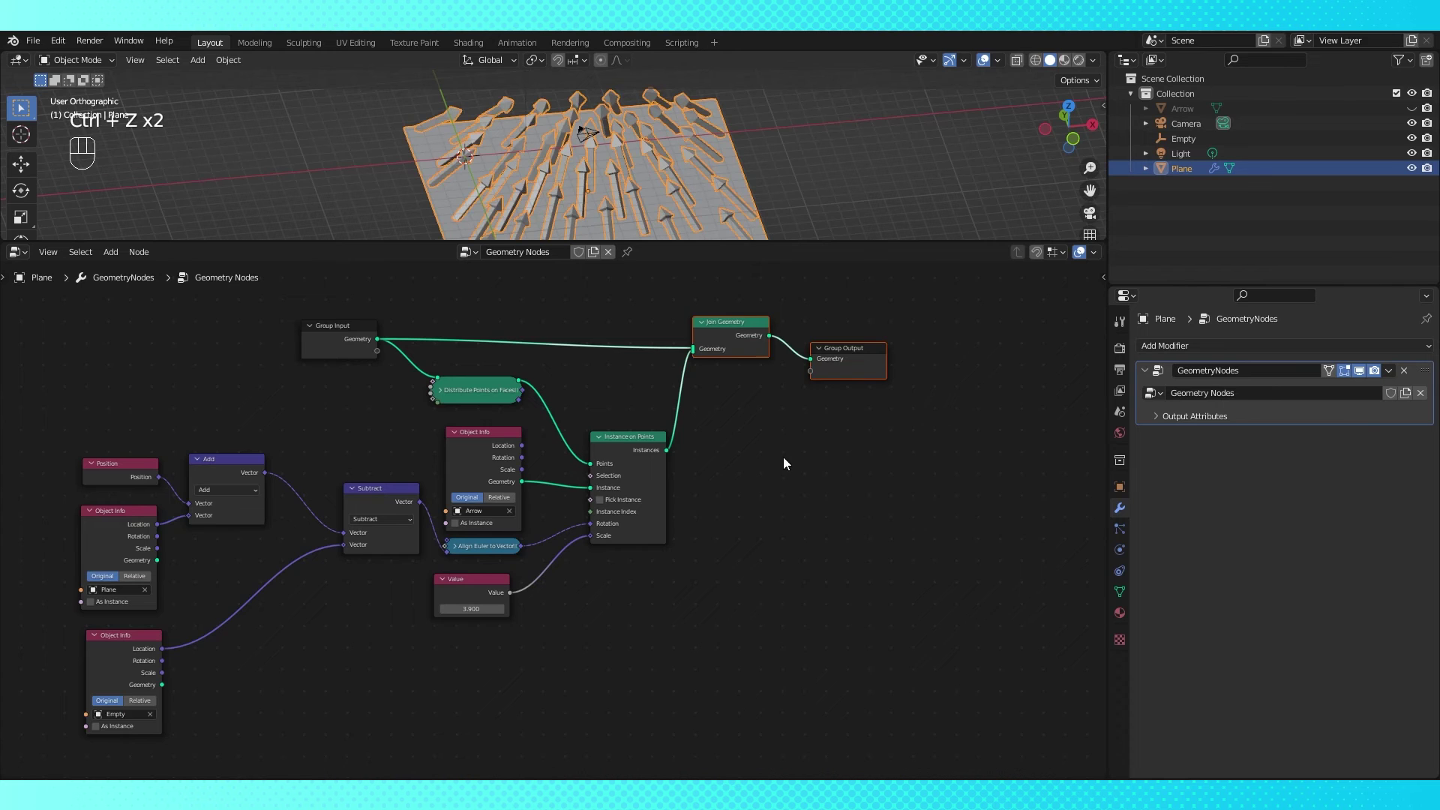
middle_click_drag(783, 456, 836, 436, "shift")
scroll(837, 477, "up", 1)
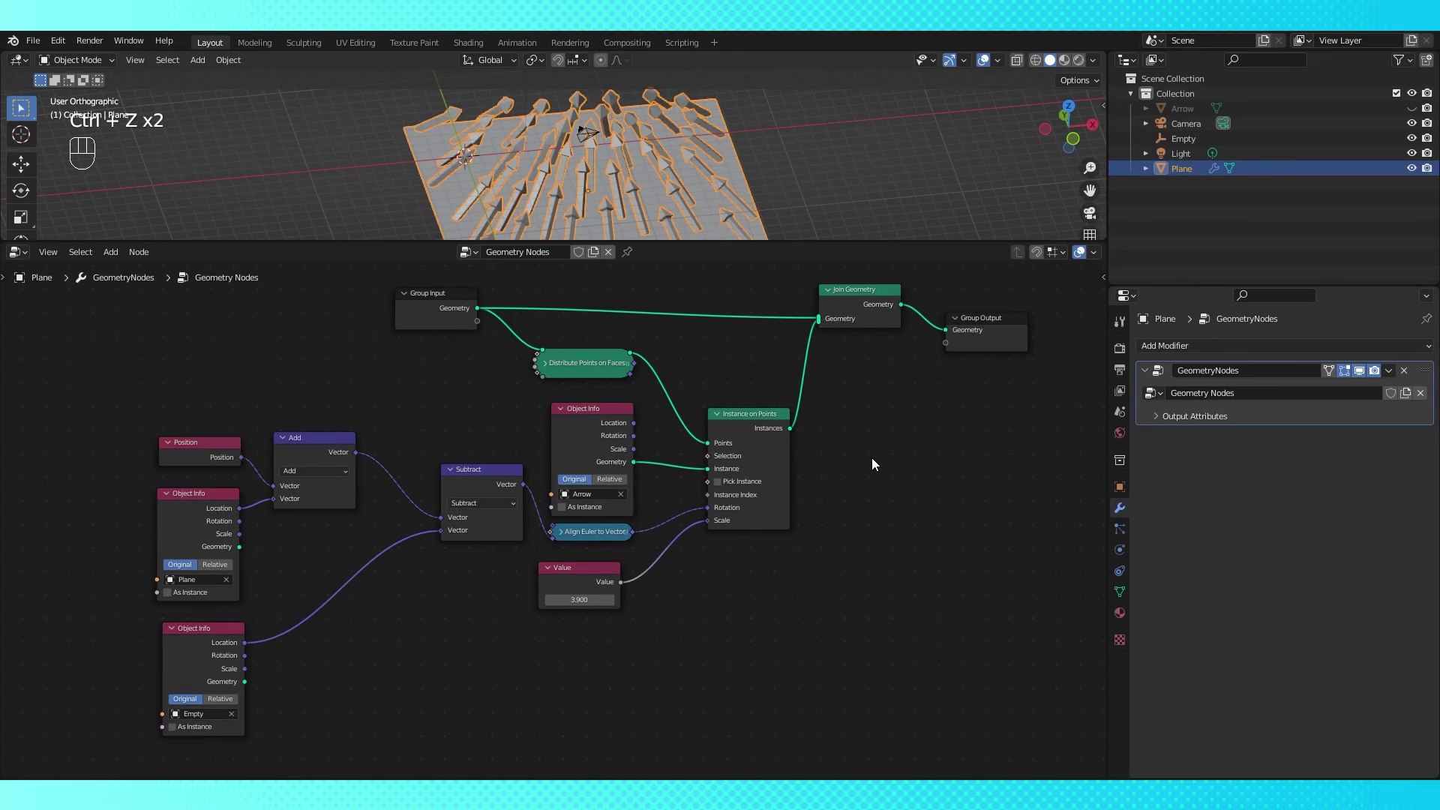